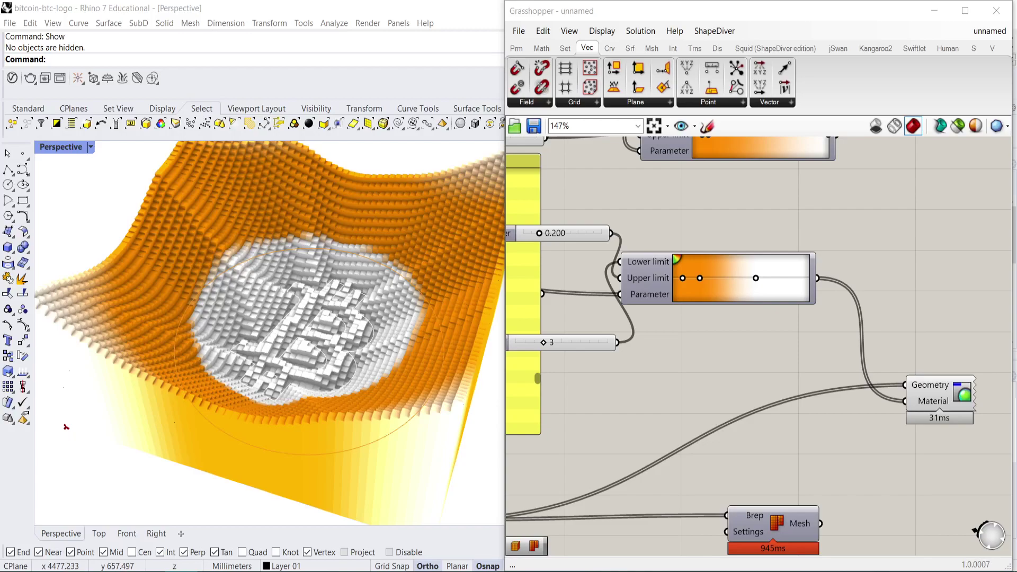
Step: Shift the middle grip of the lower gradient slightly toward its orange end
right_click(685, 346)
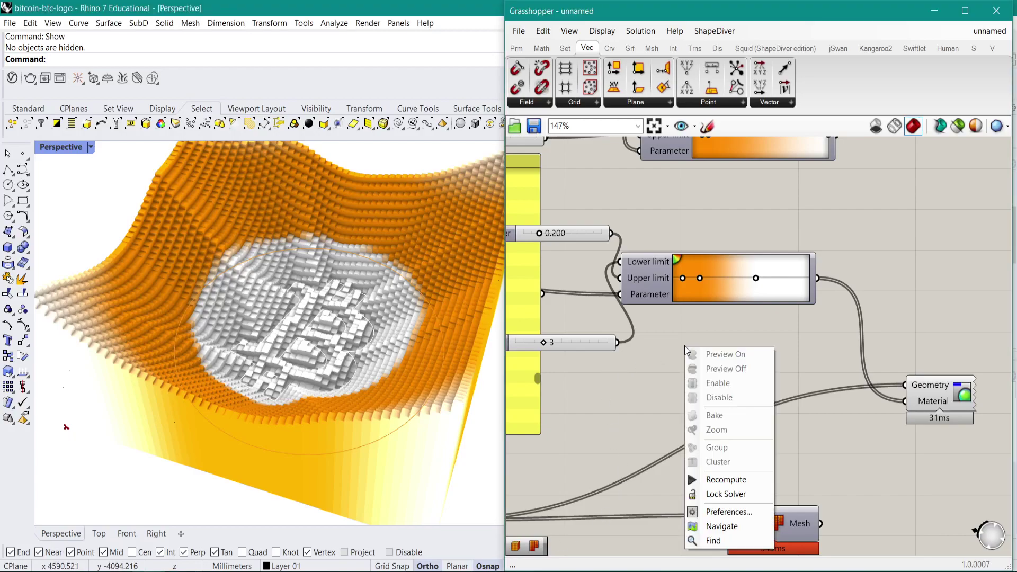
right_click_drag(747, 282, 738, 304)
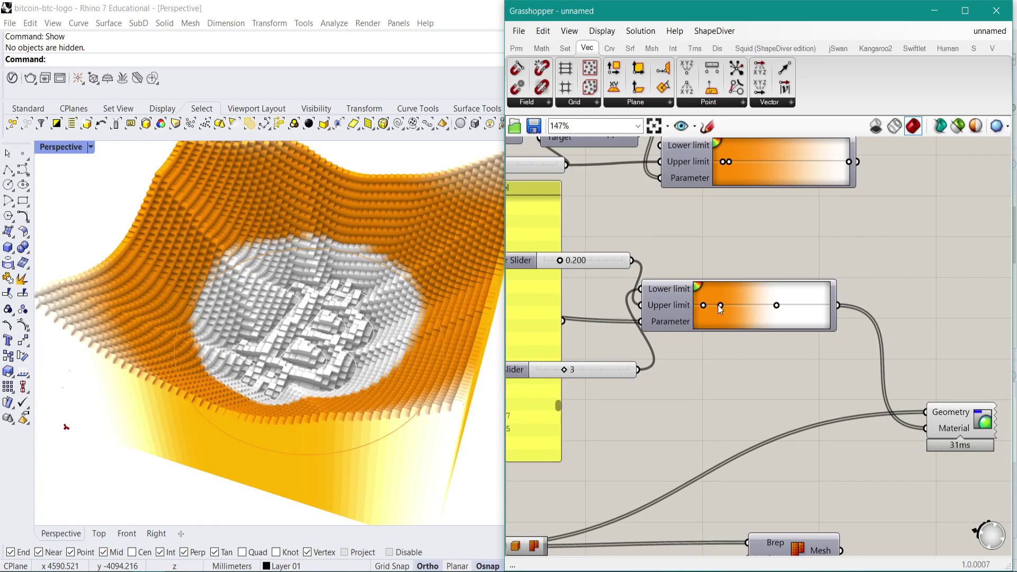
left_click_drag(720, 305, 714, 306)
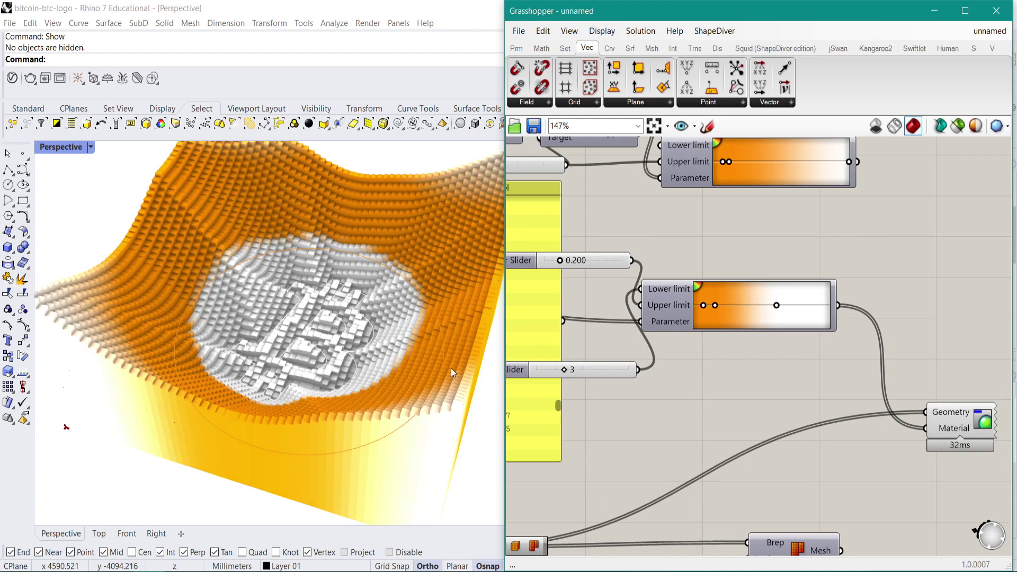
Step: Select the four logo curves in the Rhino viewport and scale them down
left_click_drag(473, 473, 295, 287)
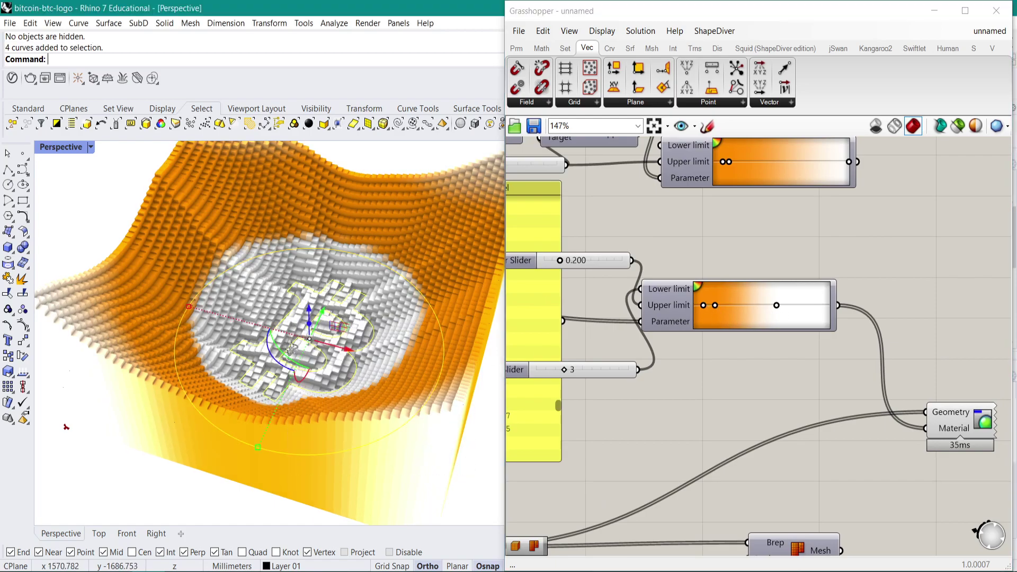
right_click_drag(291, 345, 313, 387)
left_click_drag(262, 461, 272, 425)
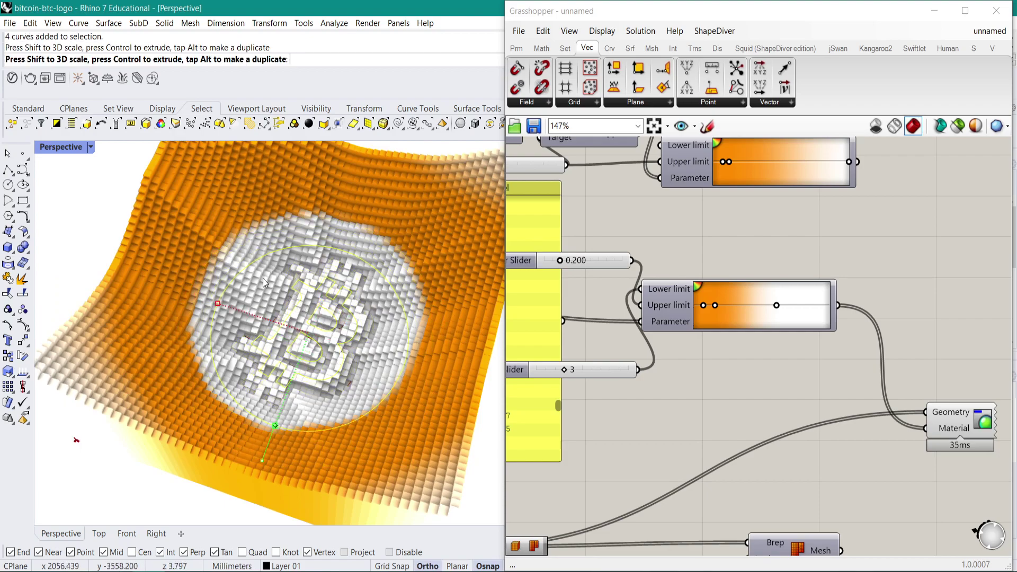
right_click_drag(388, 375, 361, 331)
Step: Move the lower gradient's middle grip closer to the white grip
left_click_drag(716, 308, 740, 307)
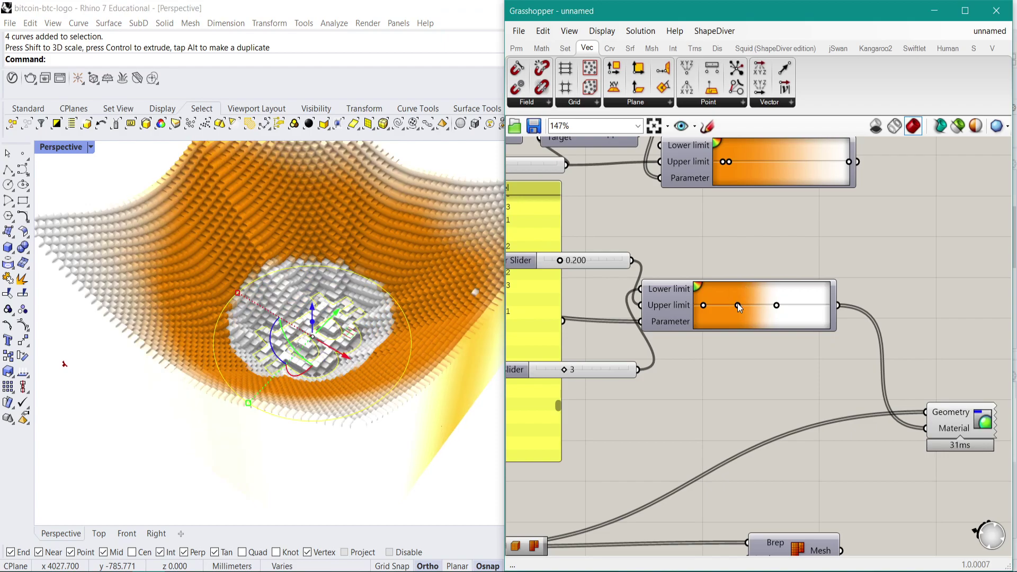
scroll(653, 351, "down", 5)
right_click_drag(742, 323, 896, 335)
right_click_drag(594, 281, 793, 273)
scroll(792, 274, "up", 4)
right_click_drag(680, 249, 678, 251)
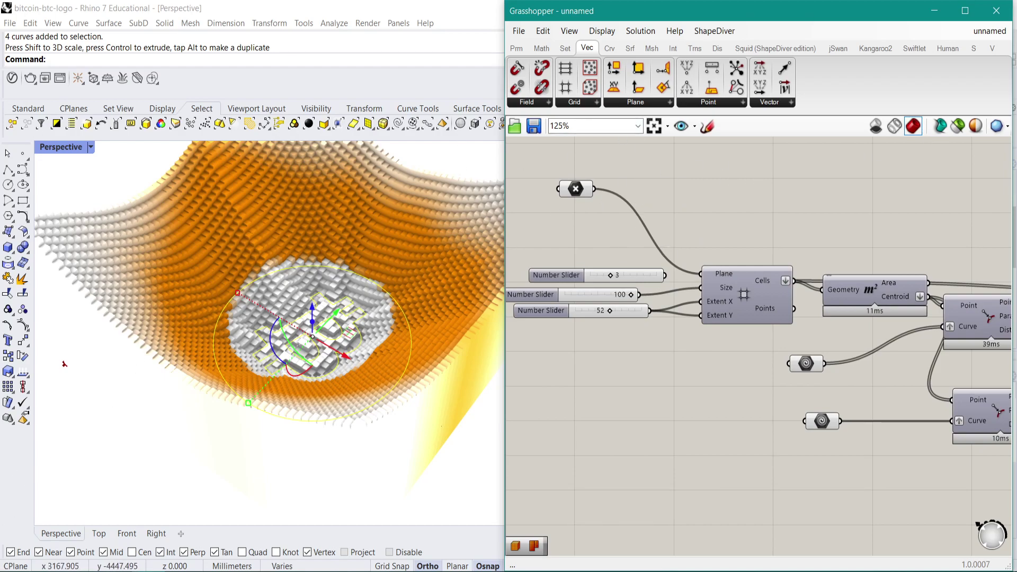
Step: Create a new Grasshopper document and delete all the logo curves from the Rhino viewport
left_click(519, 31)
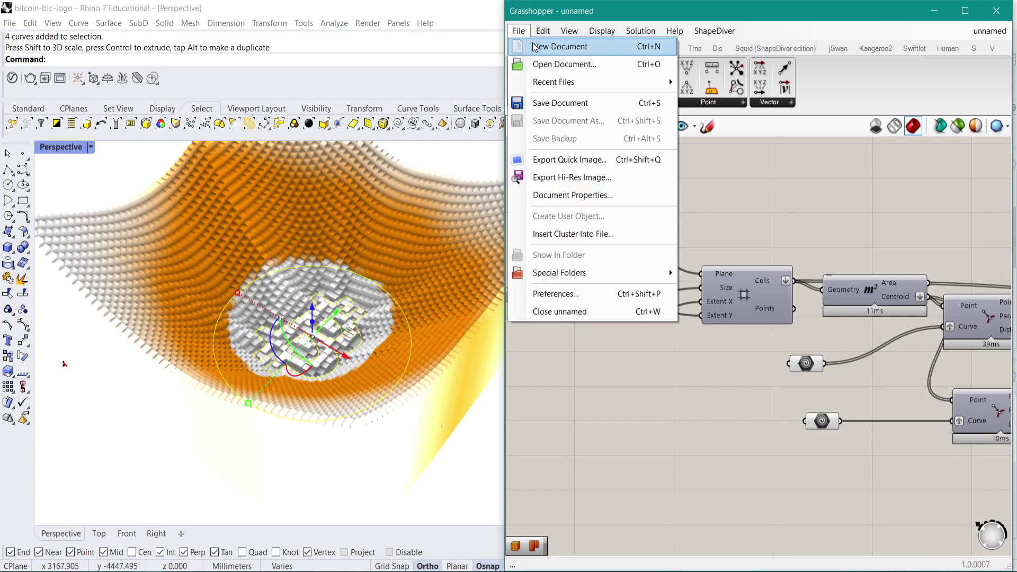
left_click(545, 46)
left_click(363, 235)
left_click_drag(380, 243, 249, 349)
key("Delete")
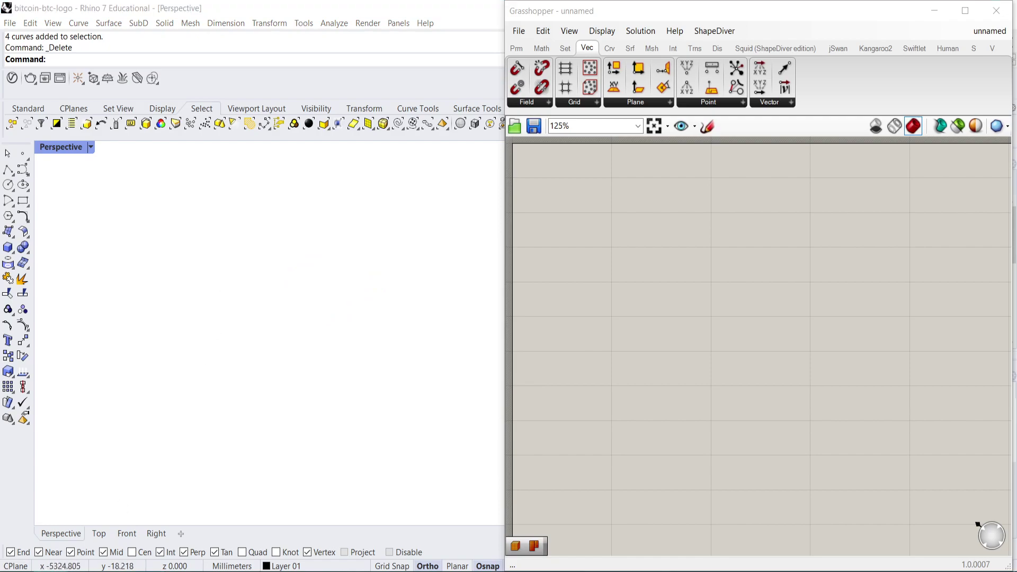
Step: Bring the bitcoin-btc-logo.svg file into Rhino with the Open file option
left_click_drag(248, 1, 267, 283)
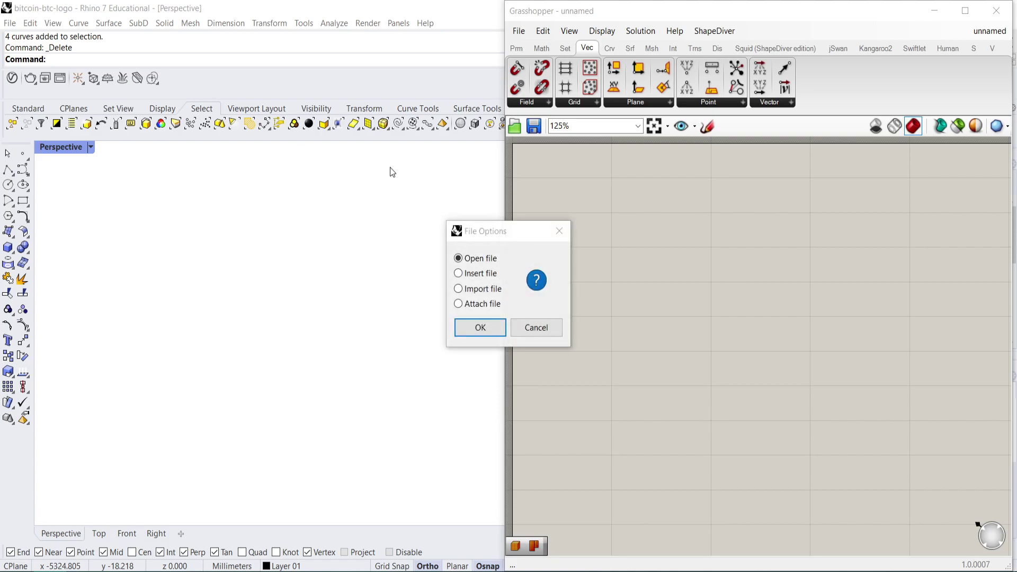
left_click(480, 328)
left_click(527, 331)
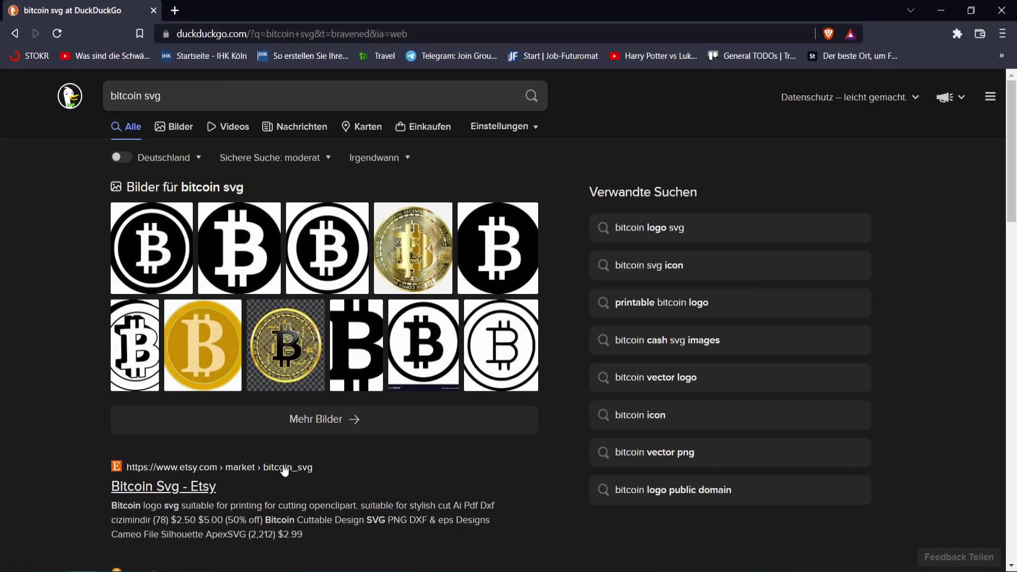
Step: In the browser, open the Crypto Logos Bitcoin page from the search results and view the vector file bitcoin-btc-logo.svg
scroll(187, 423, "down", 3)
left_click(185, 457)
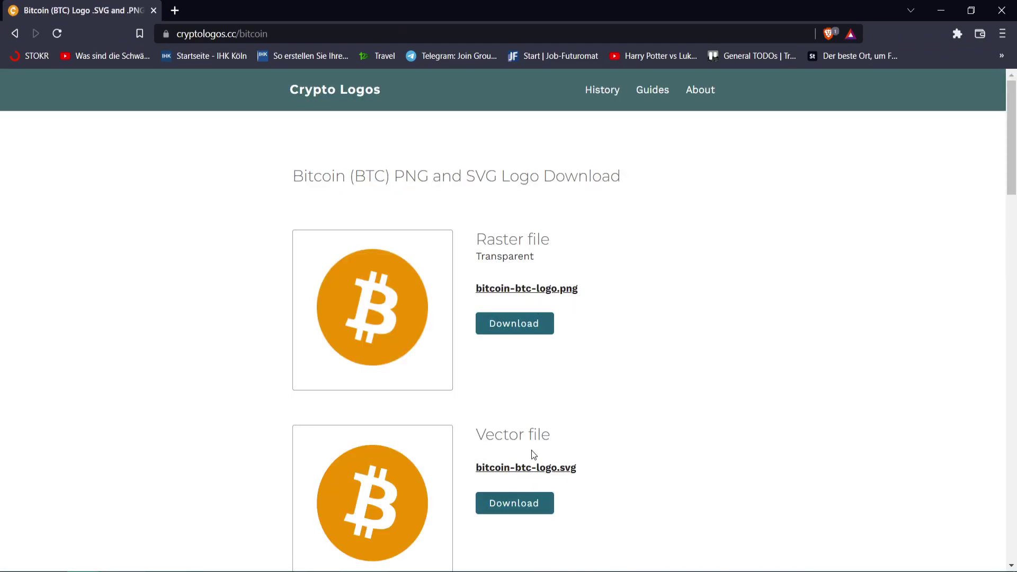
scroll(425, 429, "down", 1)
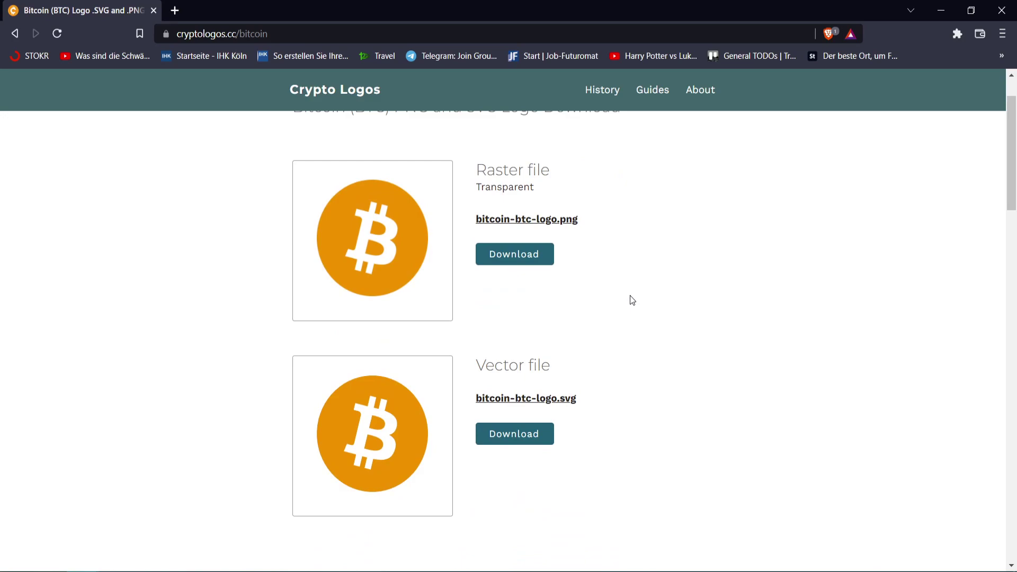
left_click(935, 13)
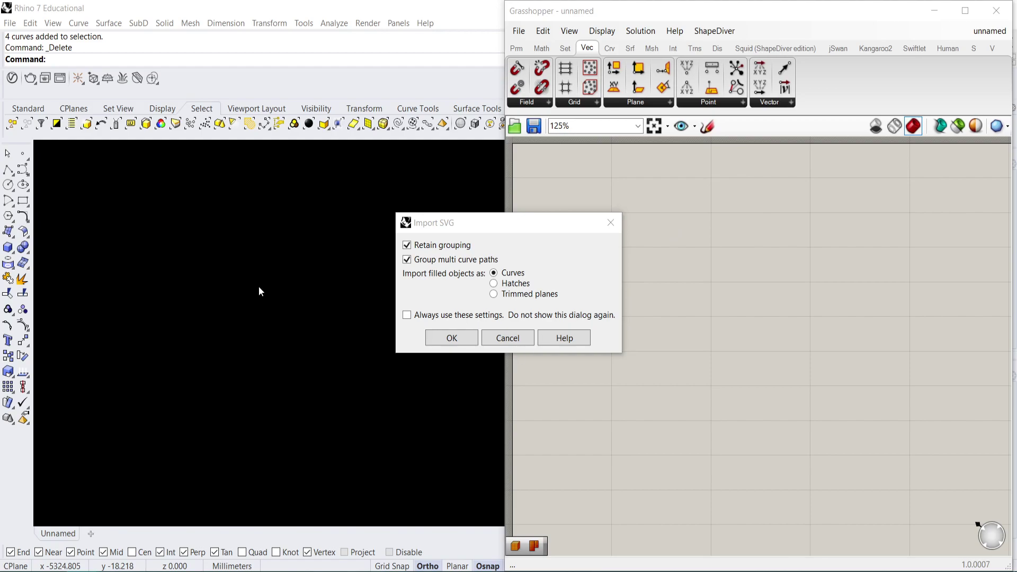
Step: Import the SVG with filled objects as curves, keeping both grouping options, and maximise the Perspective viewport
left_click(451, 338)
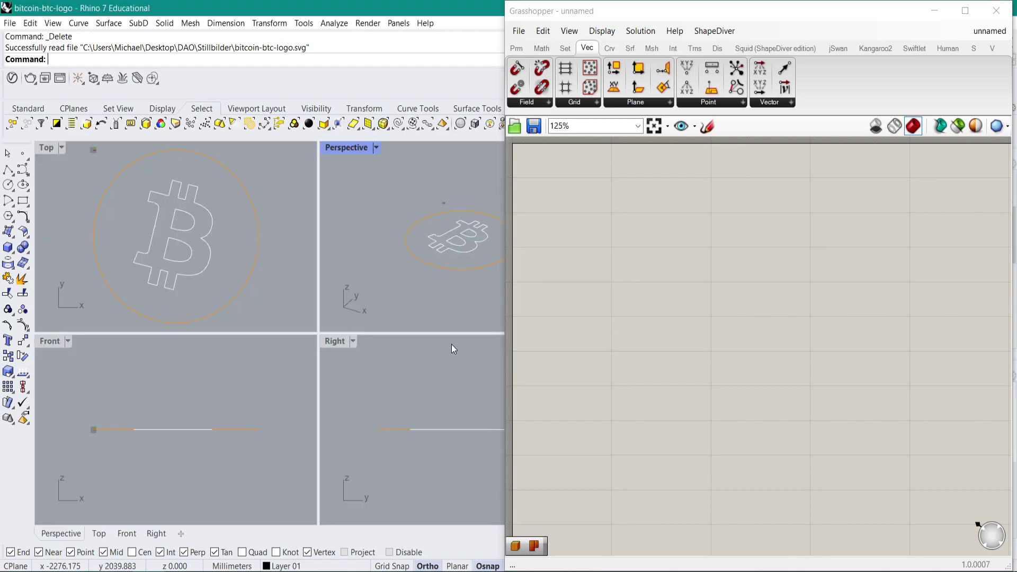
double_click(339, 147)
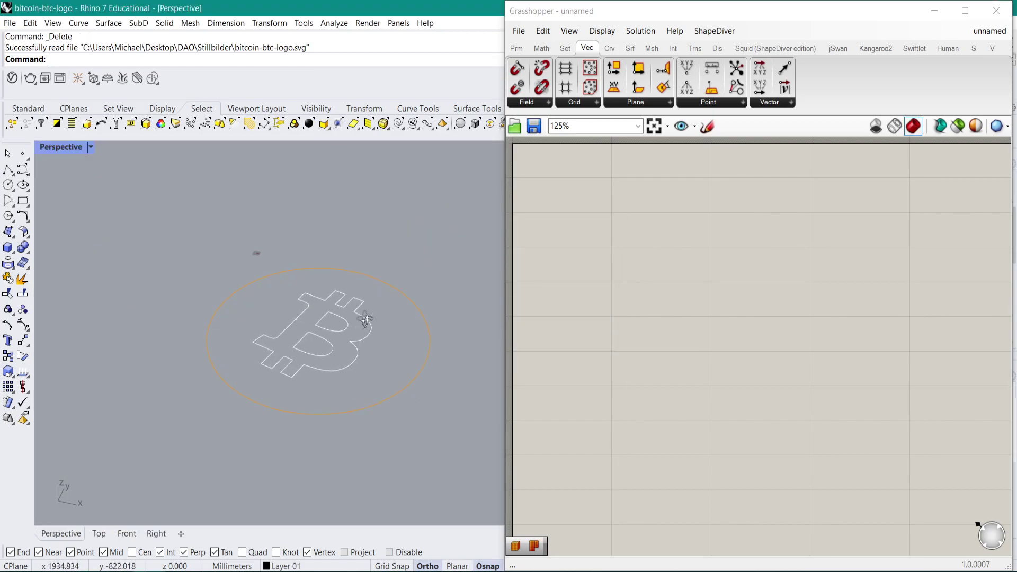
scroll(365, 285, "up", 4)
scroll(394, 300, "down", 4)
left_click_drag(424, 426, 214, 277)
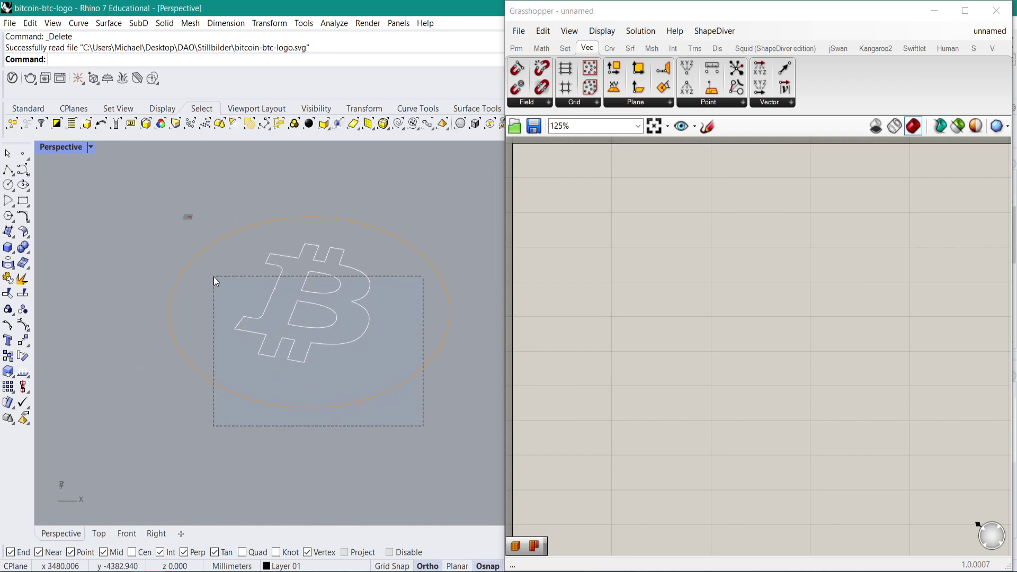
scroll(423, 397, "down", 6)
right_click_drag(422, 394, 383, 393)
double_click(633, 281)
scroll(395, 374, "up", 4)
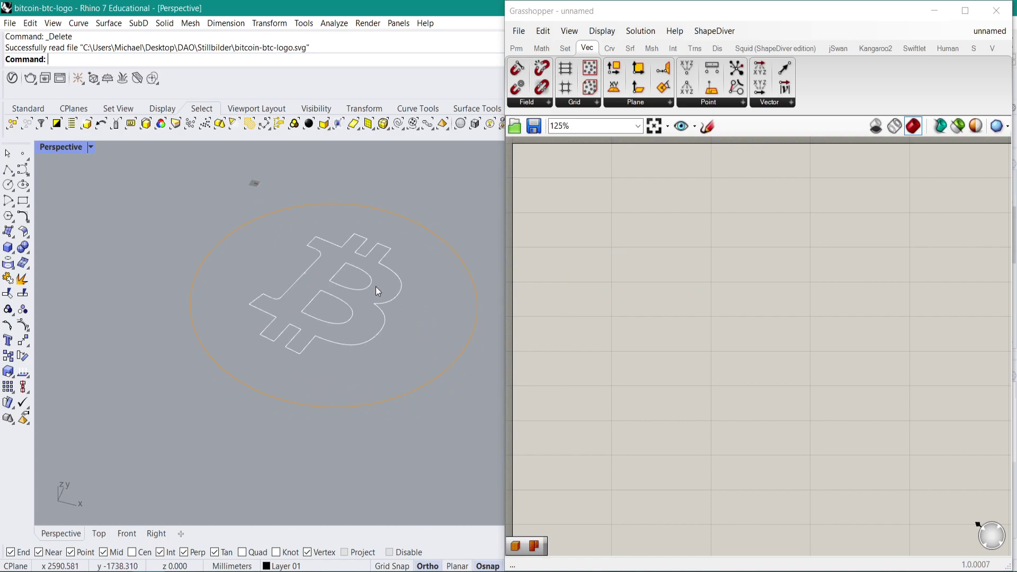
Step: Sketch a large freehand circle on the Grasshopper canvas with the sketch tool
double_click(615, 261)
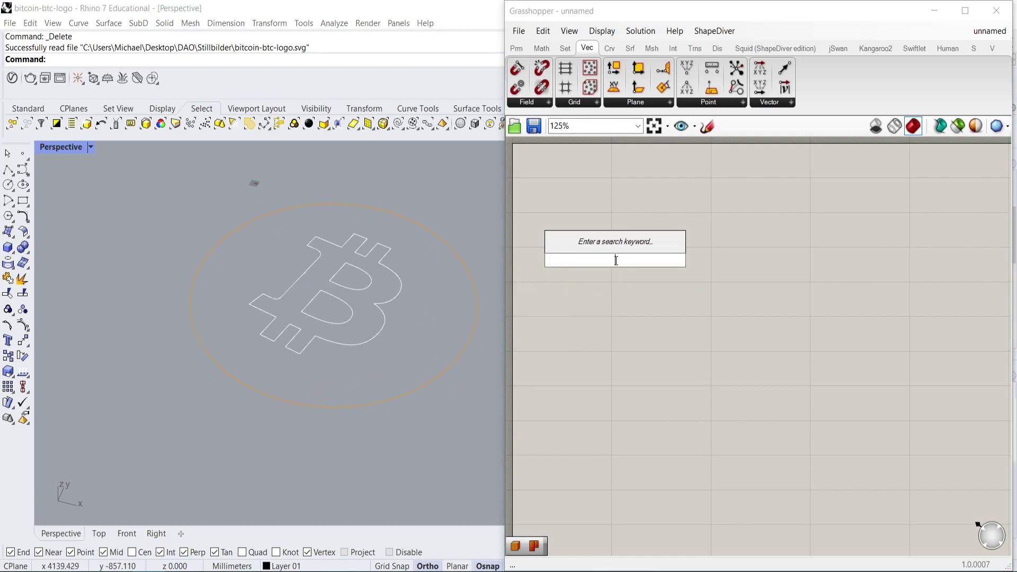
key("Escape")
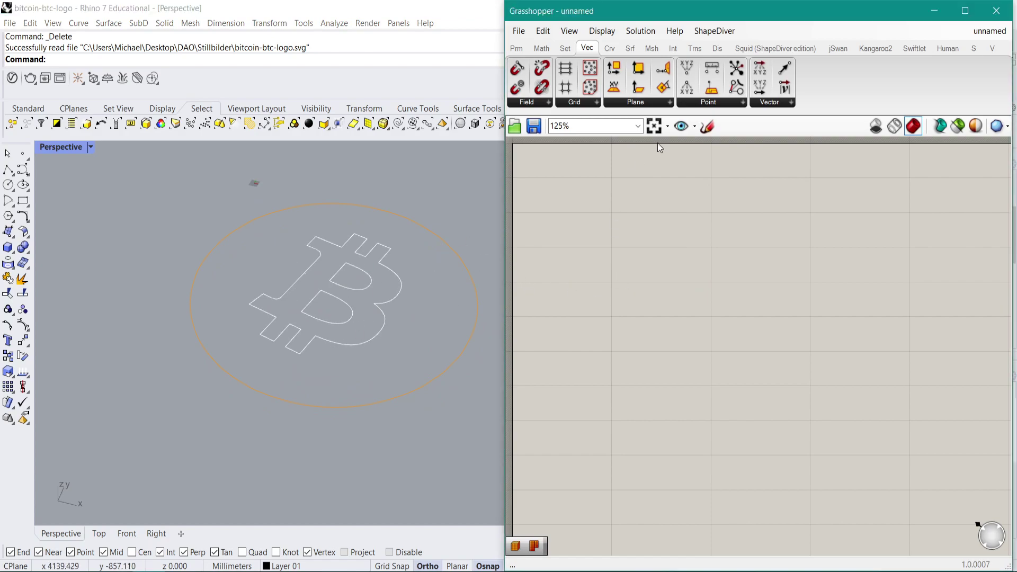
left_click(707, 126)
scroll(768, 255, "up", 3)
mouse_move(765, 216)
left_mouse_down()
mouse_move(587, 330)
mouse_move(828, 311)
mouse_move(721, 208)
left_mouse_up()
left_click(772, 150)
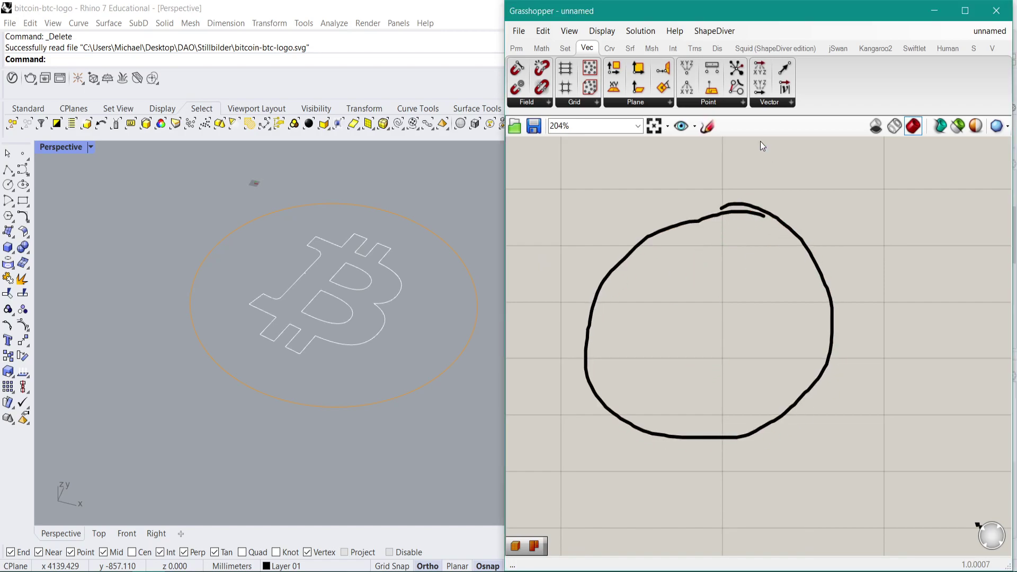
Step: Sketch a freehand Bitcoin symbol with two vertical strokes inside the circle
left_click(709, 127)
left_click_drag(696, 263, 686, 366)
mouse_move(667, 270)
left_mouse_down()
mouse_move(743, 283)
mouse_move(697, 350)
mouse_move(662, 342)
left_mouse_up()
left_click_drag(704, 258, 705, 366)
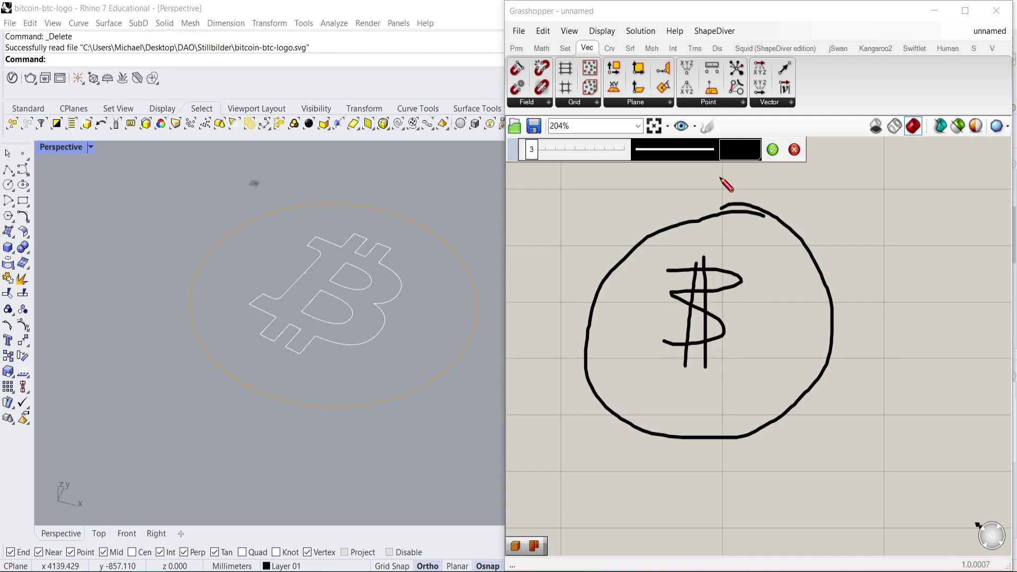
left_click(772, 150)
Step: Recolour the sketched Bitcoin symbol white
left_click(710, 275)
double_click(709, 275)
left_click(809, 279)
left_click(895, 335)
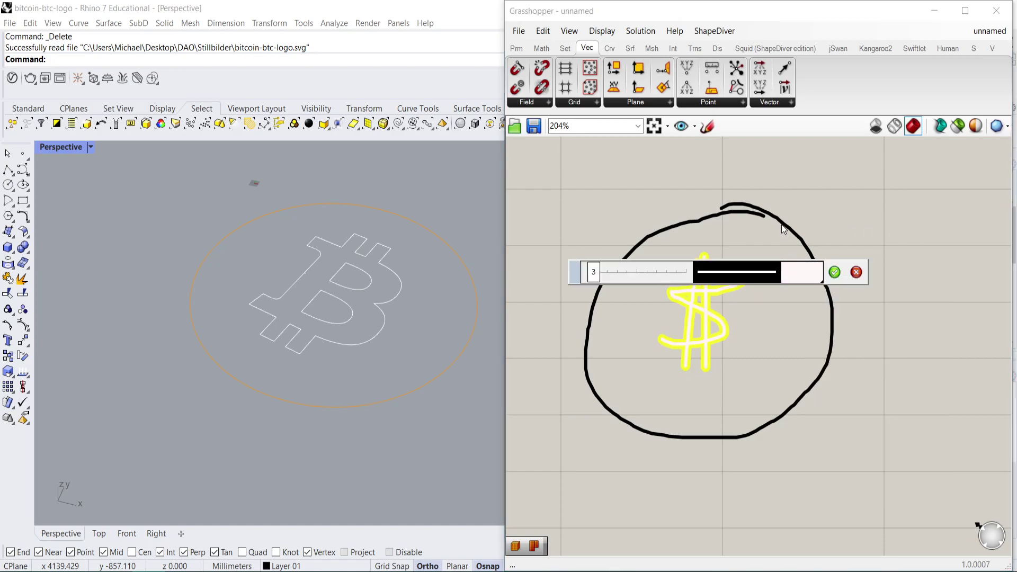
left_click(836, 273)
Step: Recolour the sketched circle orange by sampling the logo's outer circle in the Rhino viewport
double_click(813, 250)
left_click(910, 248)
left_click(926, 312)
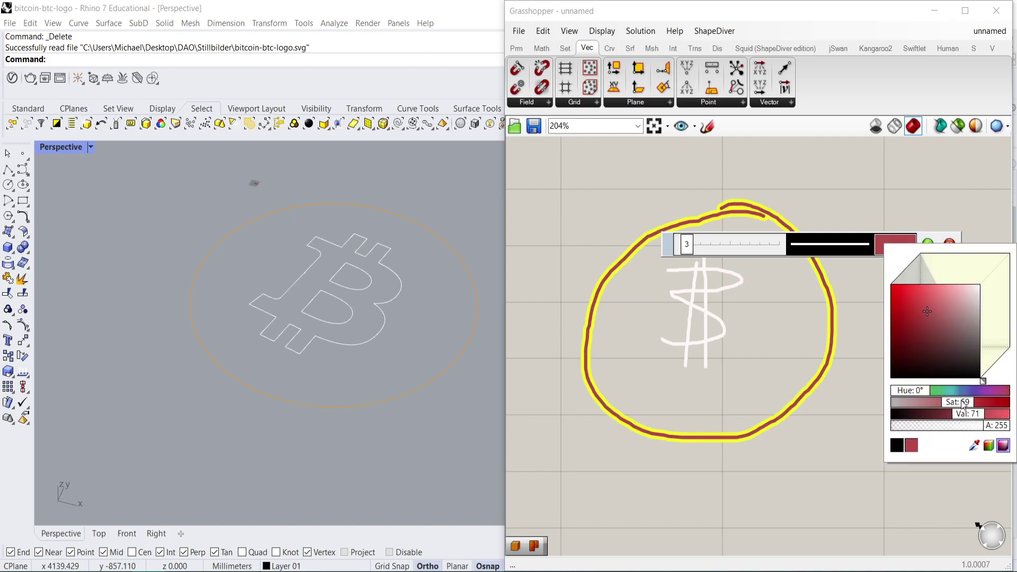
mouse_move(973, 445)
left_mouse_down()
mouse_move(541, 323)
mouse_move(469, 339)
left_mouse_up()
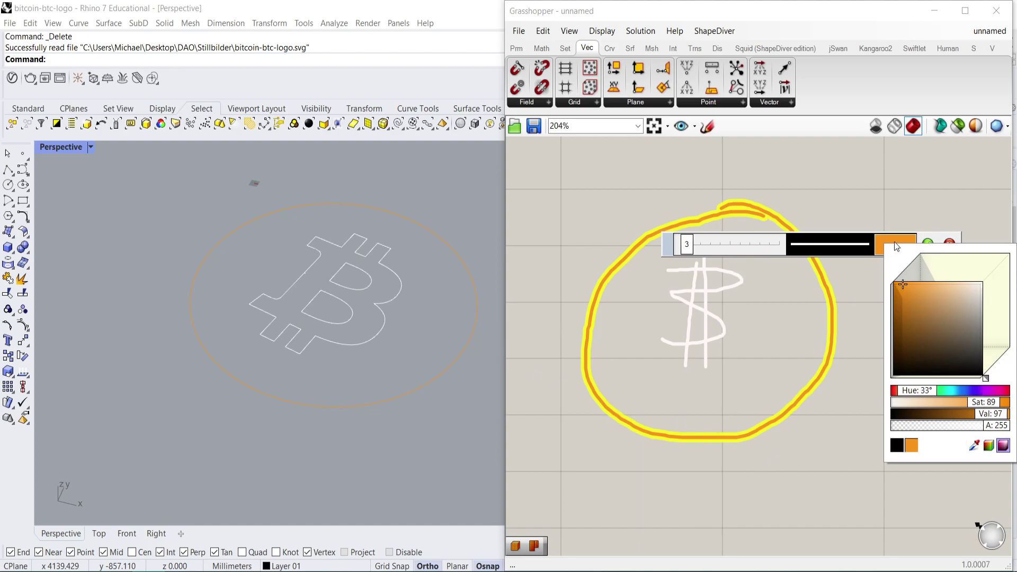
left_click(935, 240)
left_click(879, 271)
Step: Sketch a rough grid of horizontal and vertical lines across the circle and Bitcoin symbol
scroll(876, 279, "down", 3)
right_click_drag(770, 318, 775, 282)
scroll(775, 282, "up", 1)
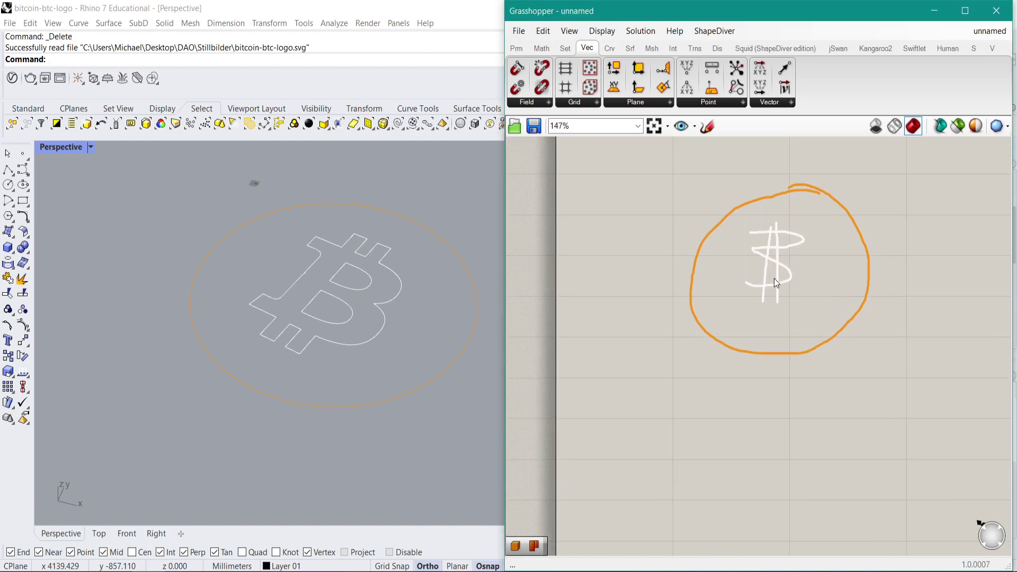
left_click(707, 126)
left_click_drag(597, 226, 869, 224)
left_click_drag(582, 251, 987, 260)
left_click_drag(629, 296, 974, 301)
left_click_drag(615, 327, 895, 330)
left_click_drag(695, 353, 966, 354)
left_click_drag(643, 380, 904, 392)
left_click_drag(667, 396, 785, 384)
left_click_drag(689, 208, 684, 430)
mouse_move(732, 223)
left_mouse_down()
mouse_move(731, 430)
mouse_move(752, 370)
mouse_move(752, 449)
left_mouse_up()
left_click_drag(789, 199, 793, 432)
left_click_drag(822, 220, 833, 442)
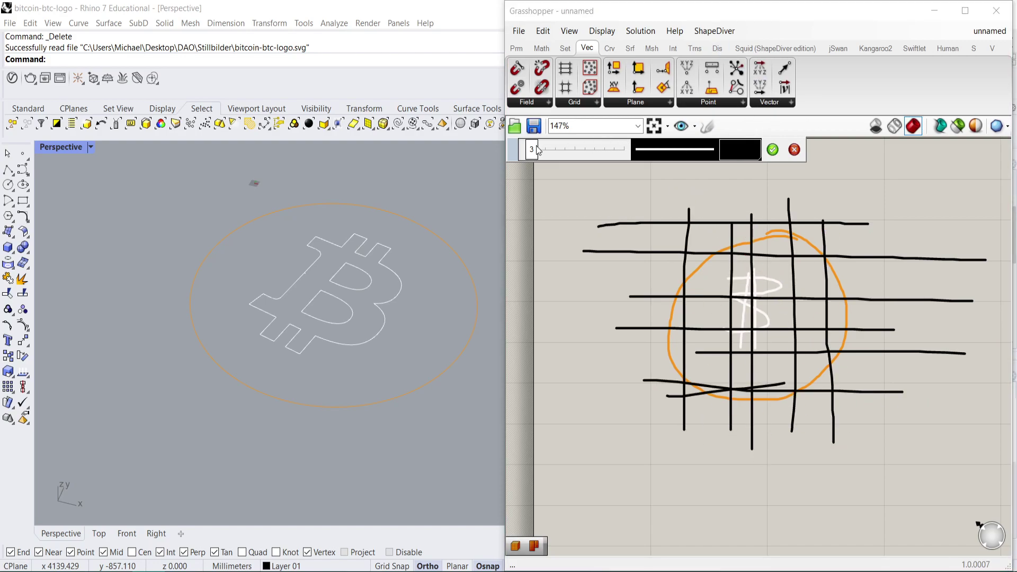
Step: Give the sketched grid lines a thinner width and a dotted line pattern
left_click_drag(538, 149, 531, 152)
left_click(700, 153)
left_click(697, 171)
left_click(772, 149)
scroll(824, 257, "up", 3)
right_click_drag(824, 257, 881, 221)
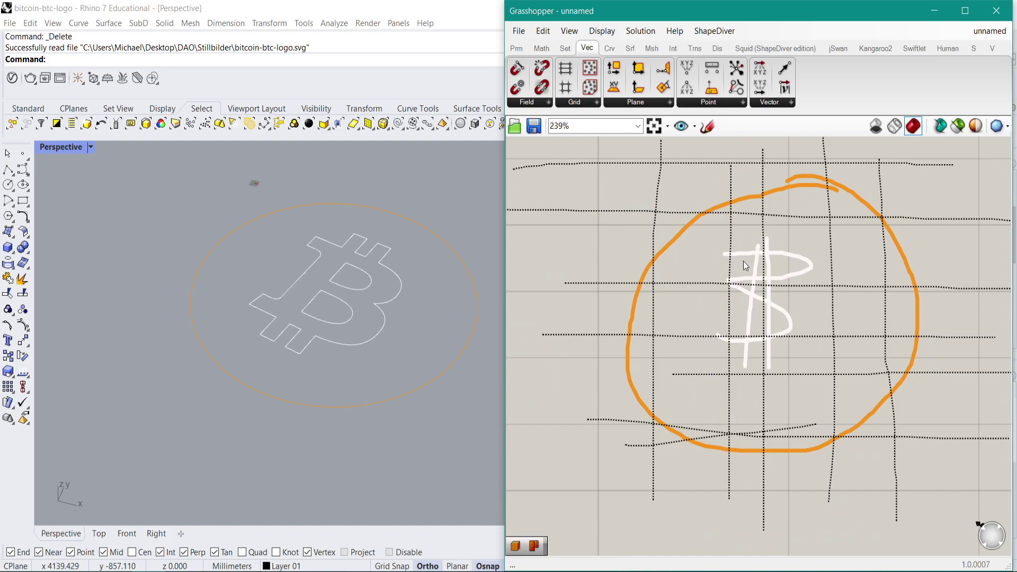
Step: Add a Square grid component to the canvas below the sketch
scroll(679, 249, "down", 3)
right_click_drag(736, 329, 701, 243)
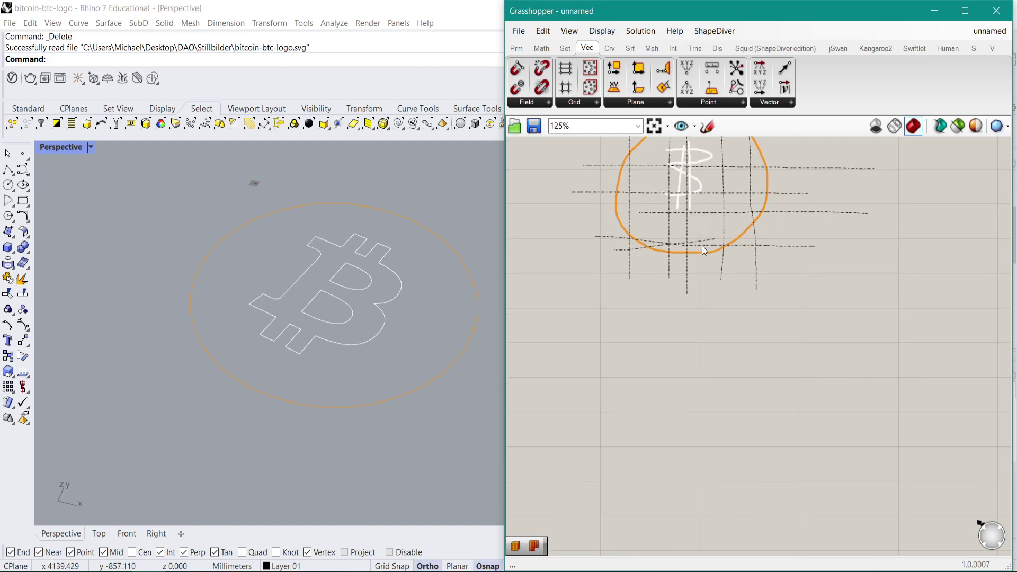
double_click(619, 357)
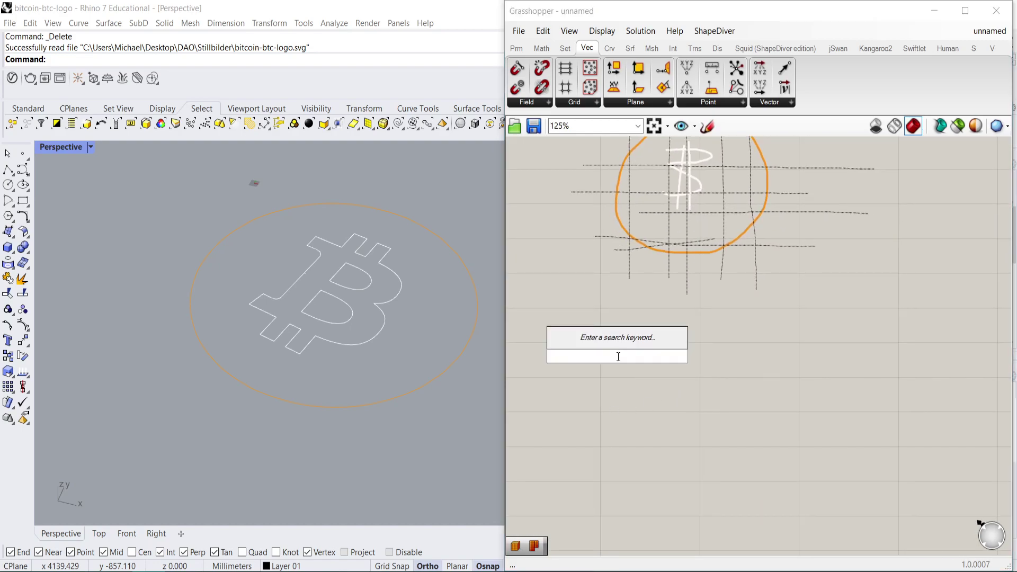
type("grid")
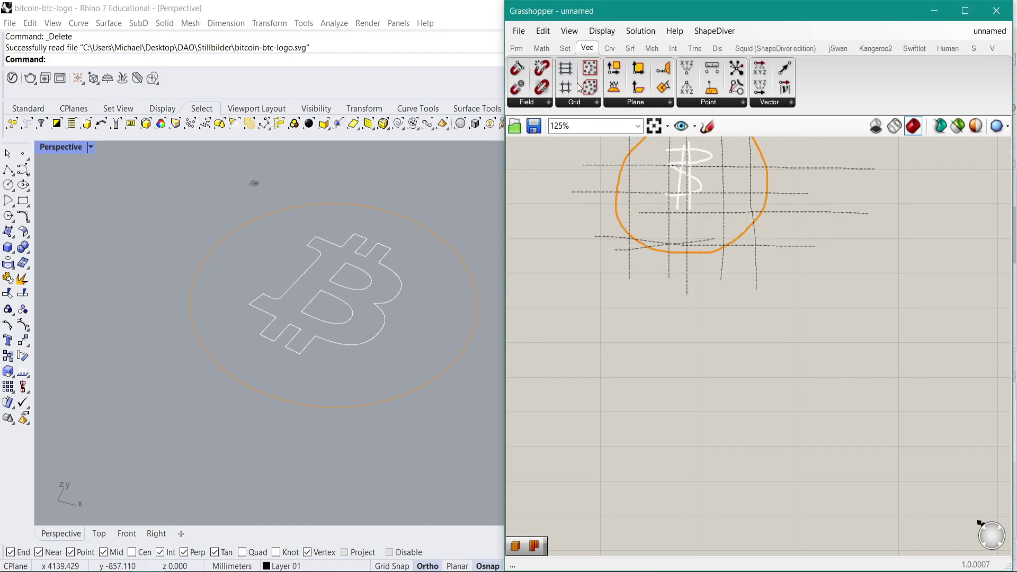
left_click(579, 105)
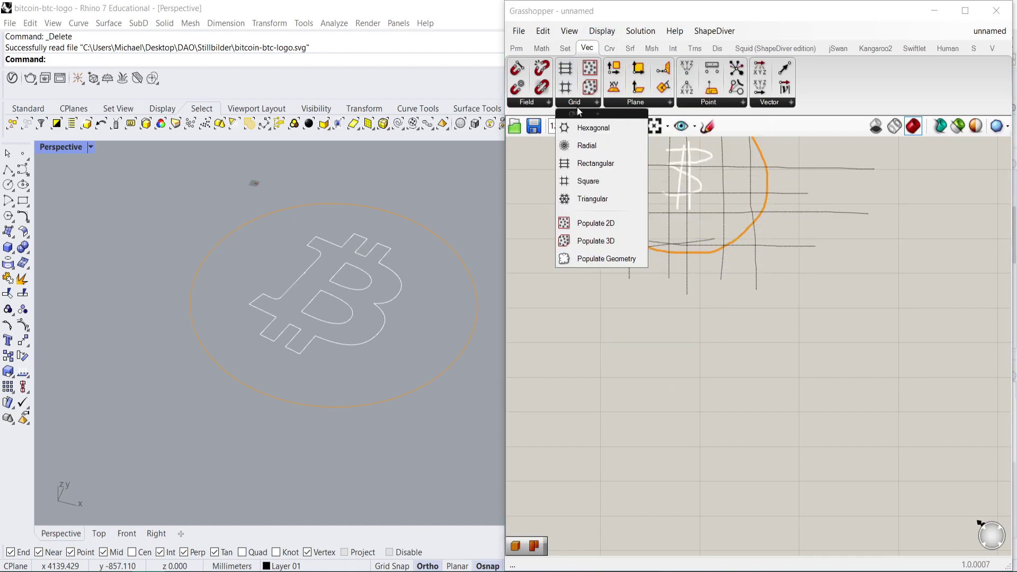
left_click_drag(592, 180, 699, 371)
scroll(619, 346, "up", 2)
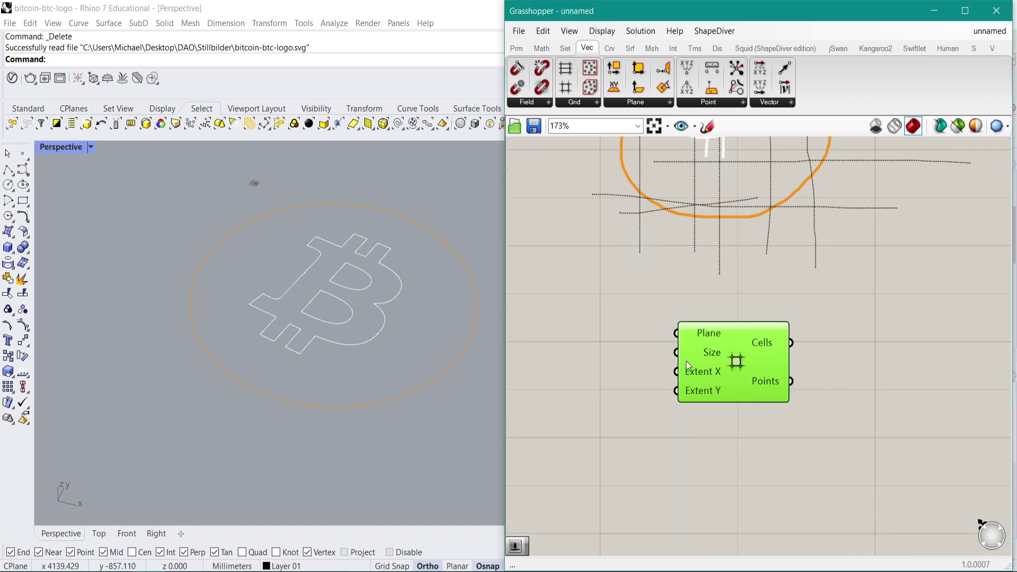
Step: Examine the area around the origin in the Rhino viewport for the new square grid
mouse_move(687, 371)
scroll(252, 181, "up", 3)
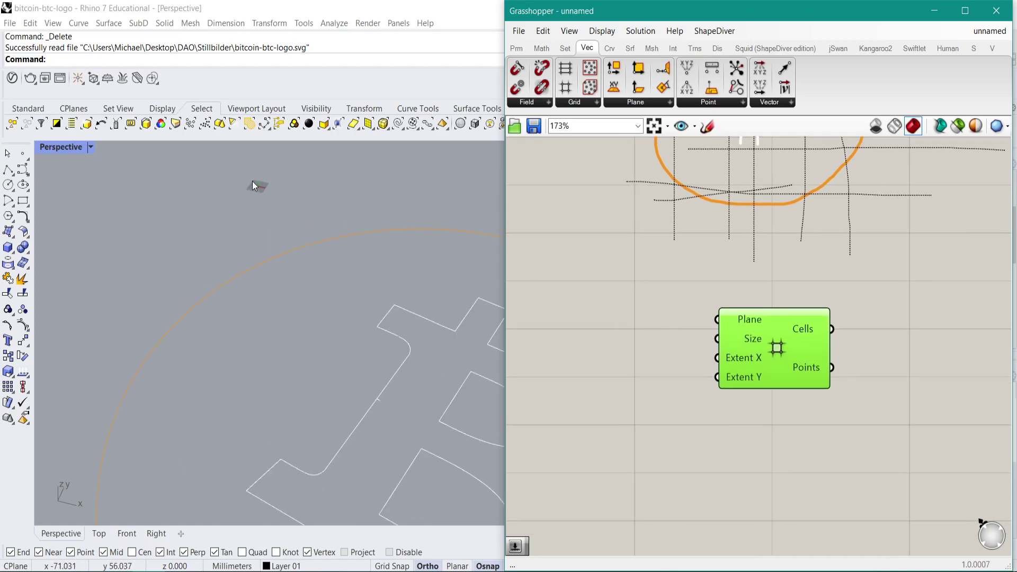
scroll(358, 289, "up", 3)
scroll(348, 220, "down", 3)
scroll(348, 220, "up", 5)
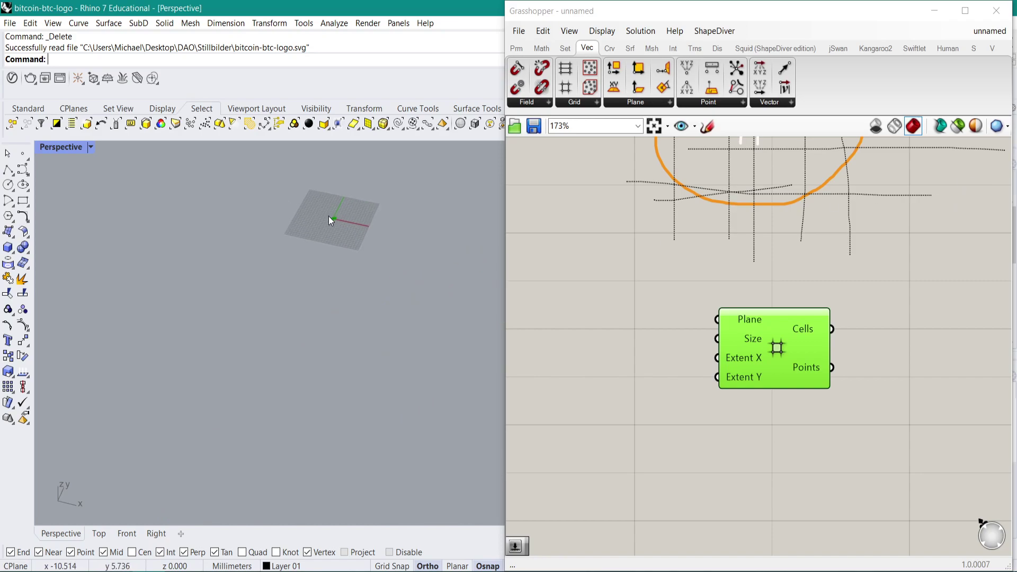
Step: Add a number slider with value 33 beside the Extent inputs of the Square grid component
left_click(28, 108)
left_click(189, 123)
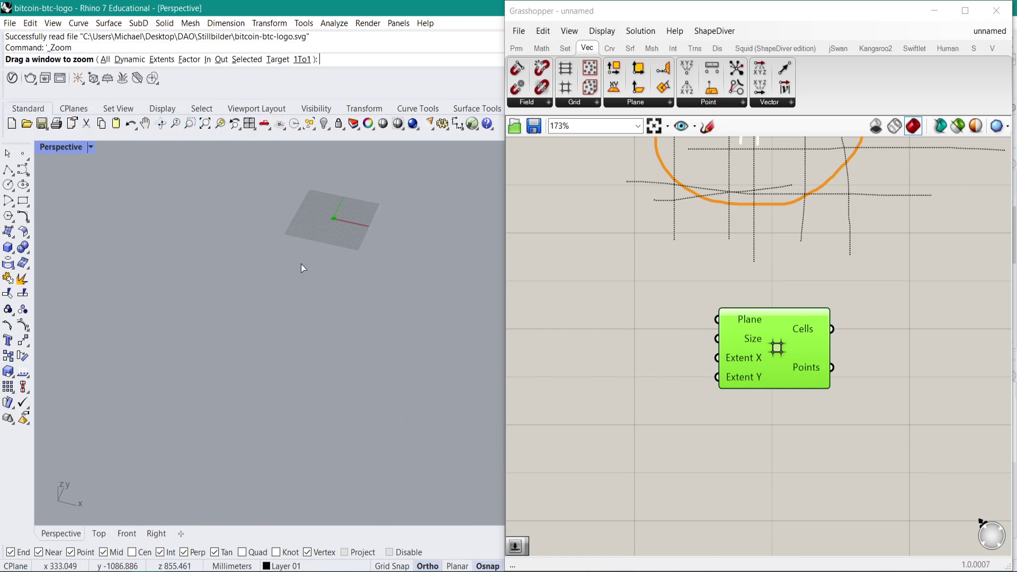
left_click_drag(303, 262, 379, 195)
scroll(403, 265, "down", 1)
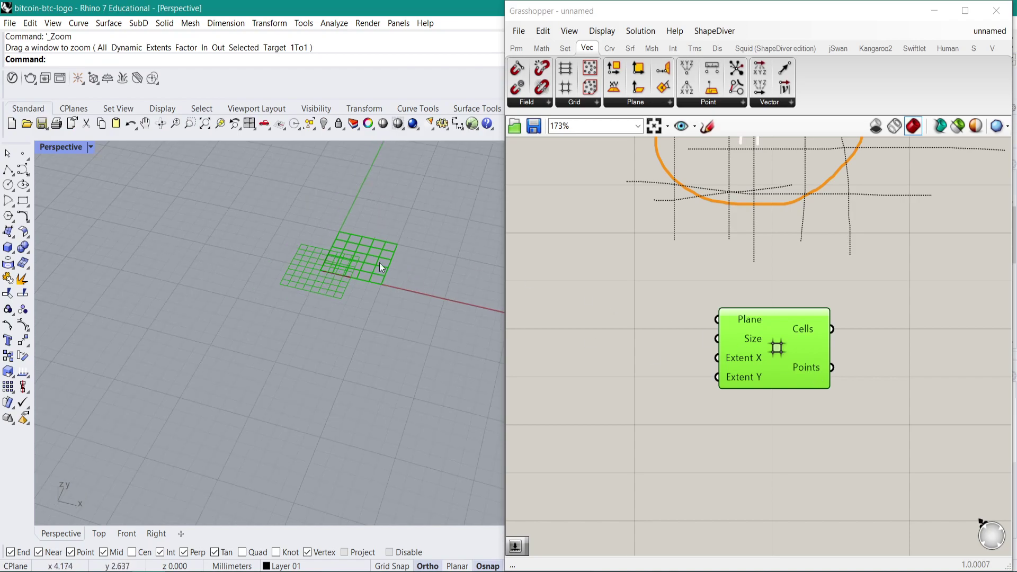
double_click(613, 343)
type("33")
key("Return")
left_click_drag(663, 349, 650, 374)
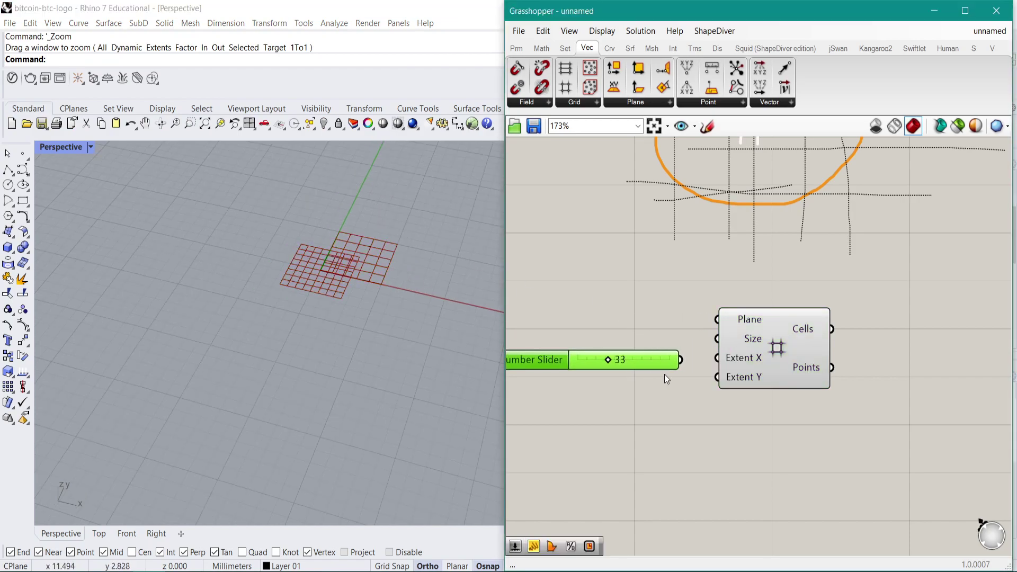
Step: Wire the slider into both Extent X and Extent Y of the Square grid and set it to 57
left_click_drag(702, 355, 721, 376)
left_click(735, 370)
scroll(235, 291, "down", 10)
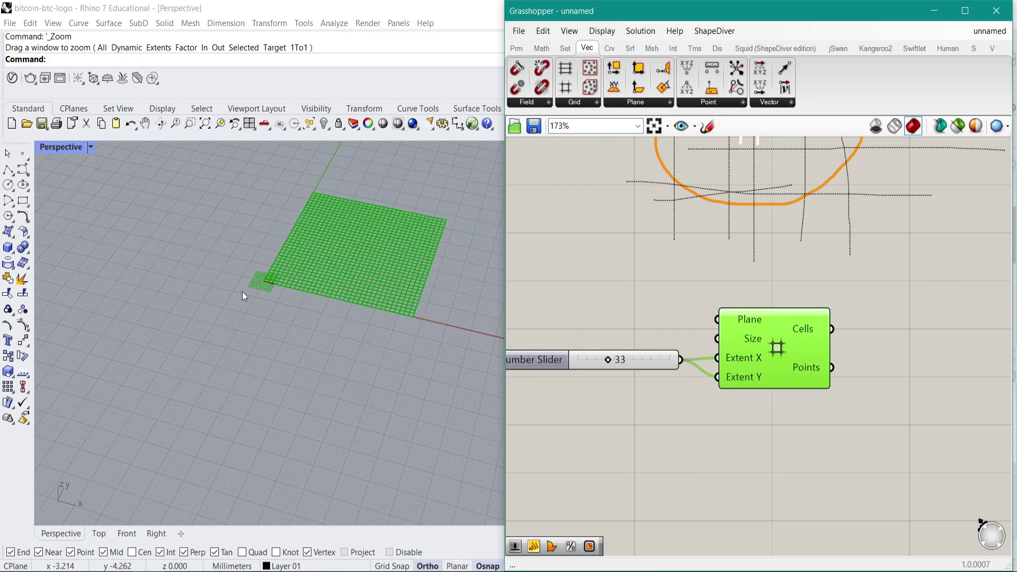
left_click_drag(612, 363, 634, 361)
Step: Add a second number slider with value 11 and connect it to the Square grid's Size input
double_click(584, 294)
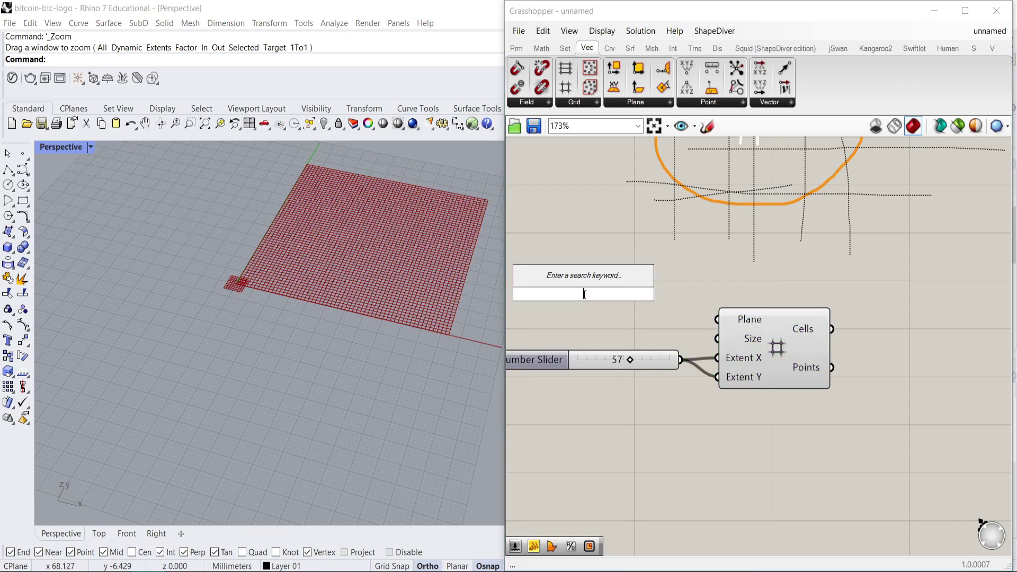
double_click(602, 325)
type("33")
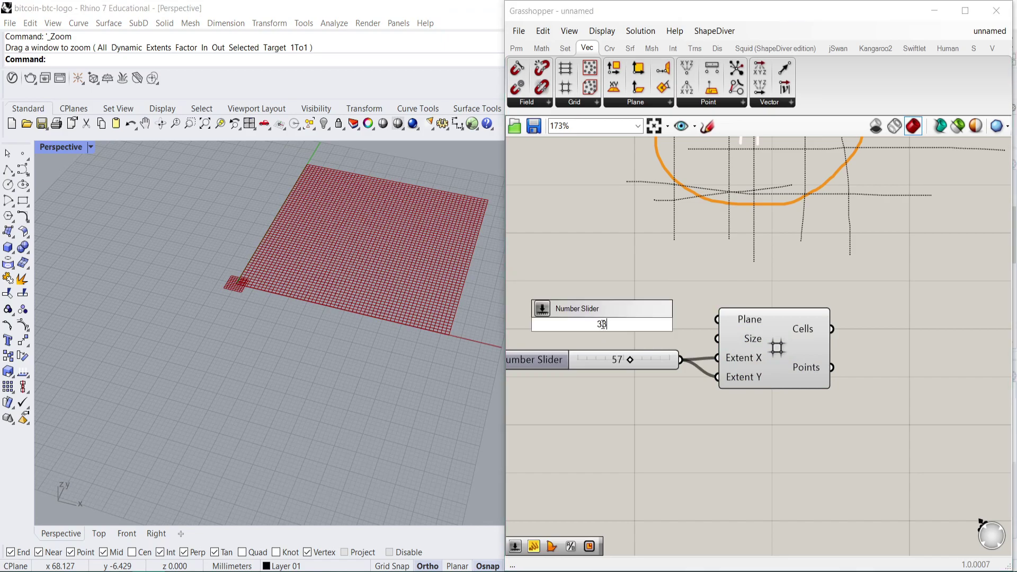
double_click(588, 282)
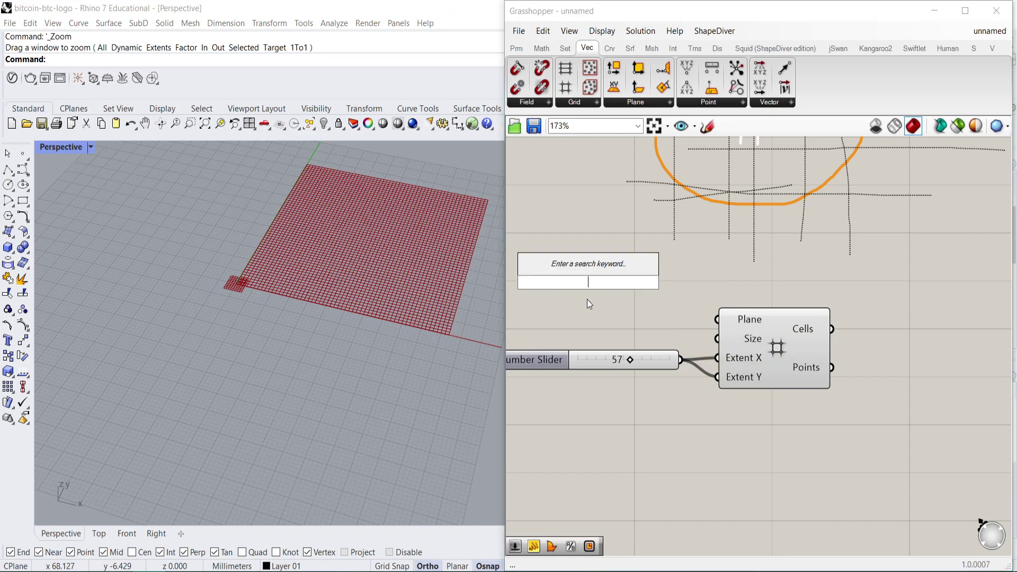
type("33")
left_click_drag(598, 282, 574, 278)
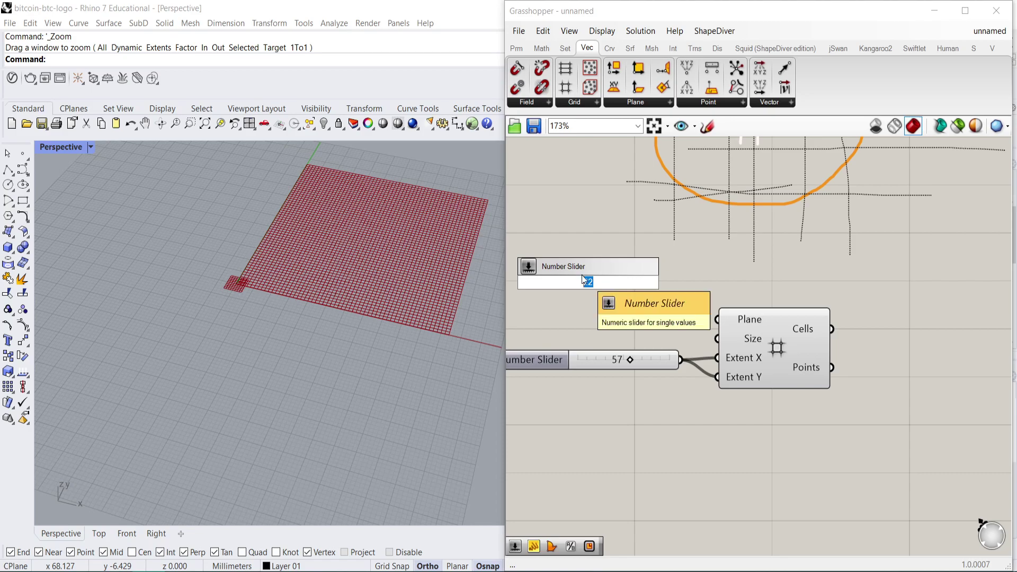
type("11")
key("Return")
left_click_drag(628, 280, 721, 336)
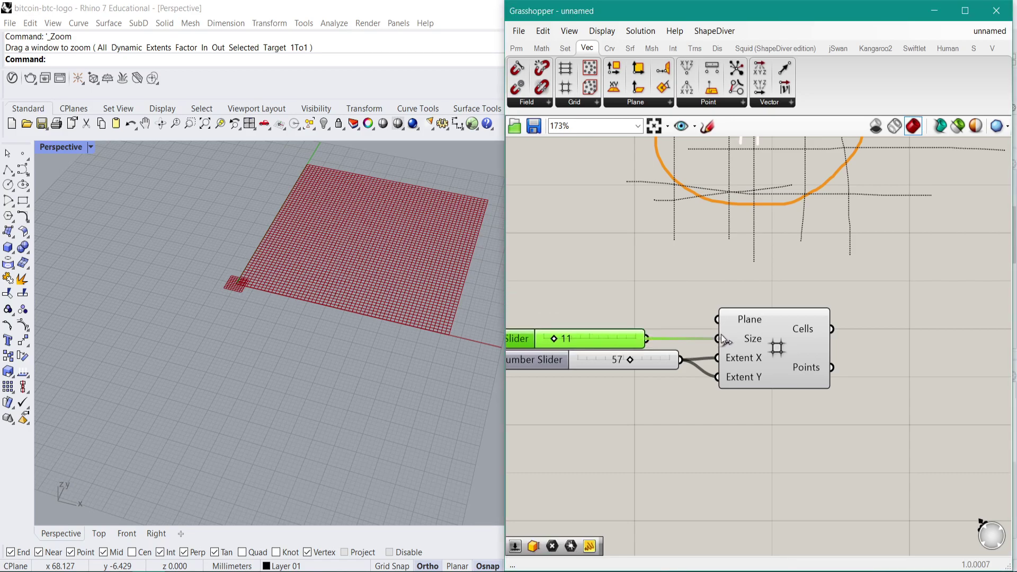
Step: Move the Size slider clear of the extent slider and set it to 32
left_click_drag(592, 337, 607, 315)
scroll(250, 300, "down", 12)
scroll(326, 304, "up", 5)
left_click_drag(577, 319, 597, 319)
scroll(282, 304, "down", 3)
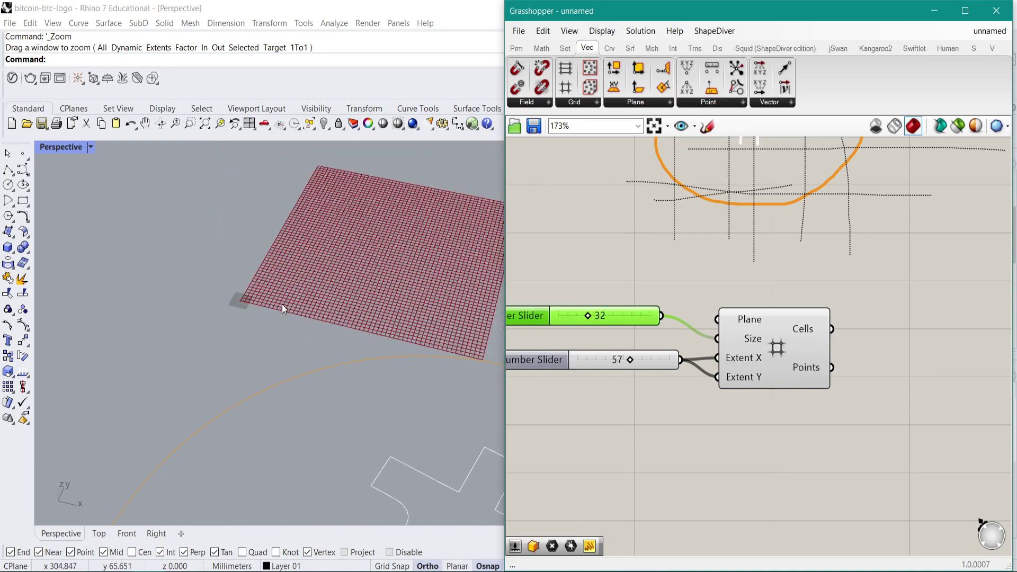
scroll(282, 304, "down", 3)
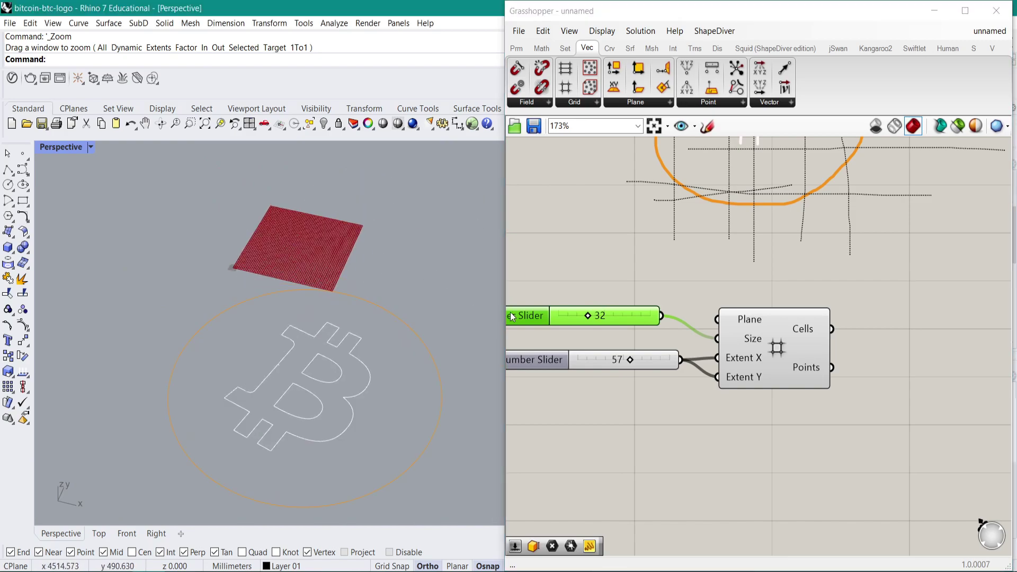
Step: Add a Point parameter and assign it one point picked in the Rhino viewport outside the Bitcoin circle
right_click_drag(651, 333, 674, 305)
double_click(560, 207)
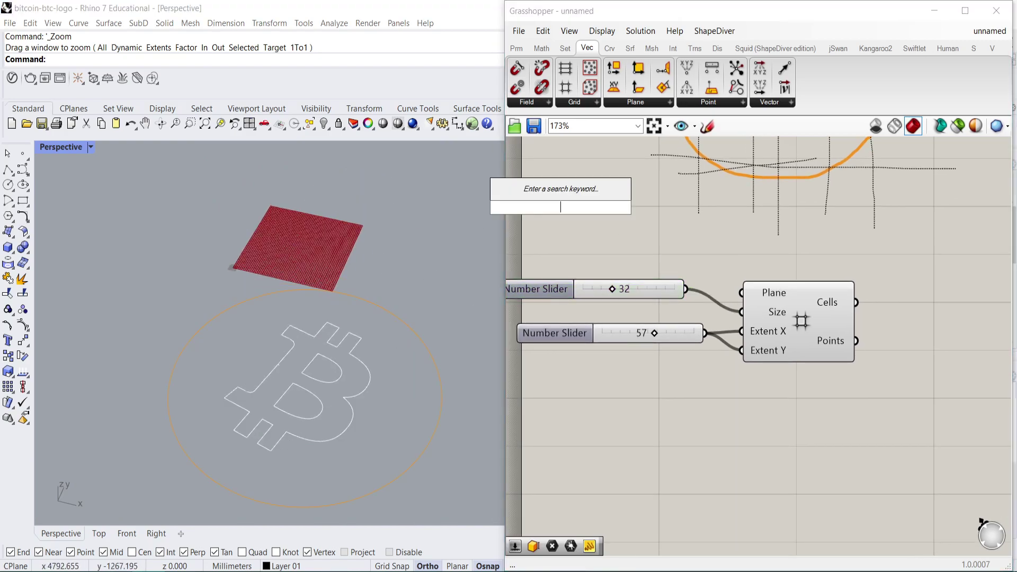
type("point")
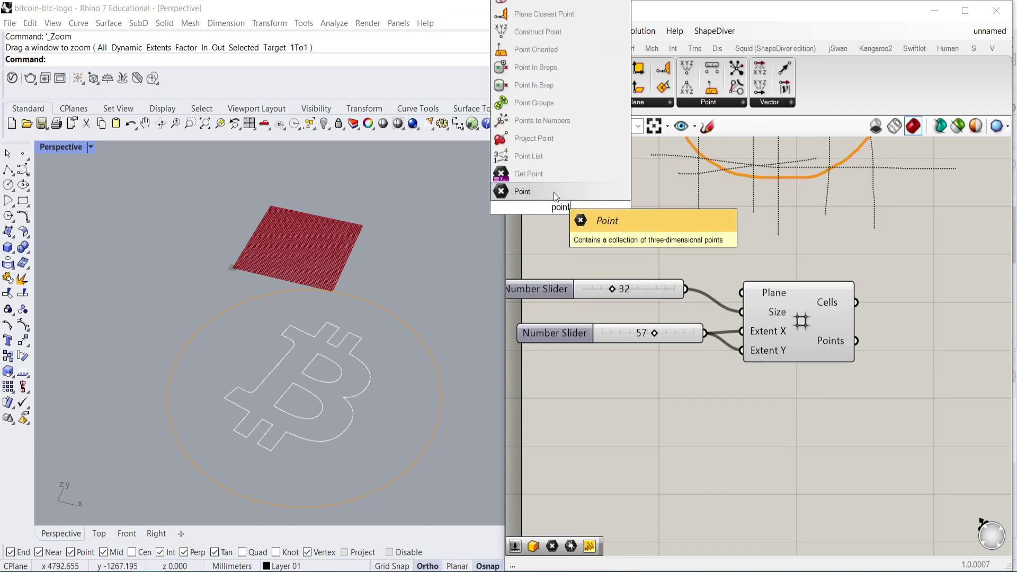
left_click(554, 192)
right_click(587, 242)
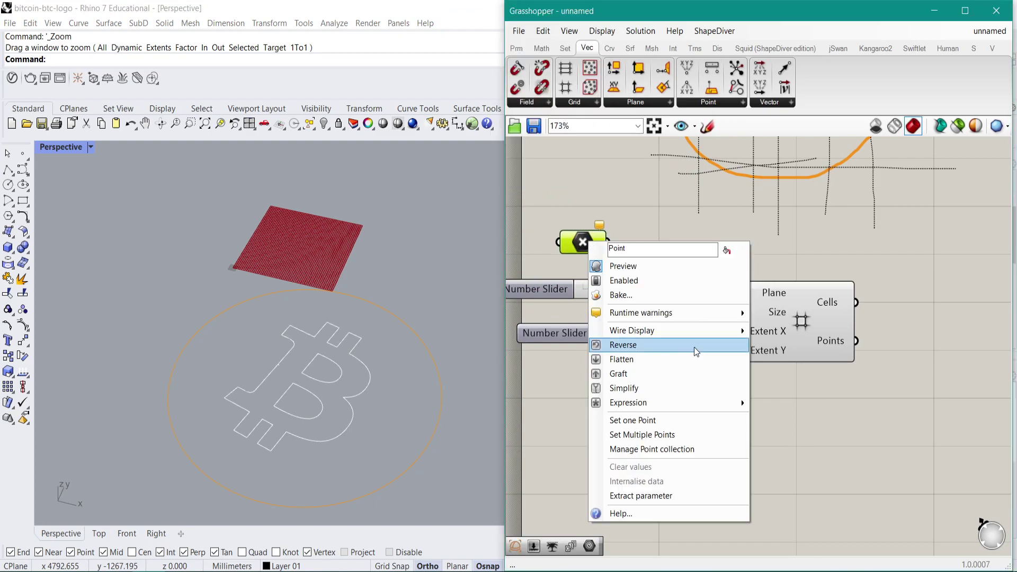
left_click(677, 422)
left_click(217, 364)
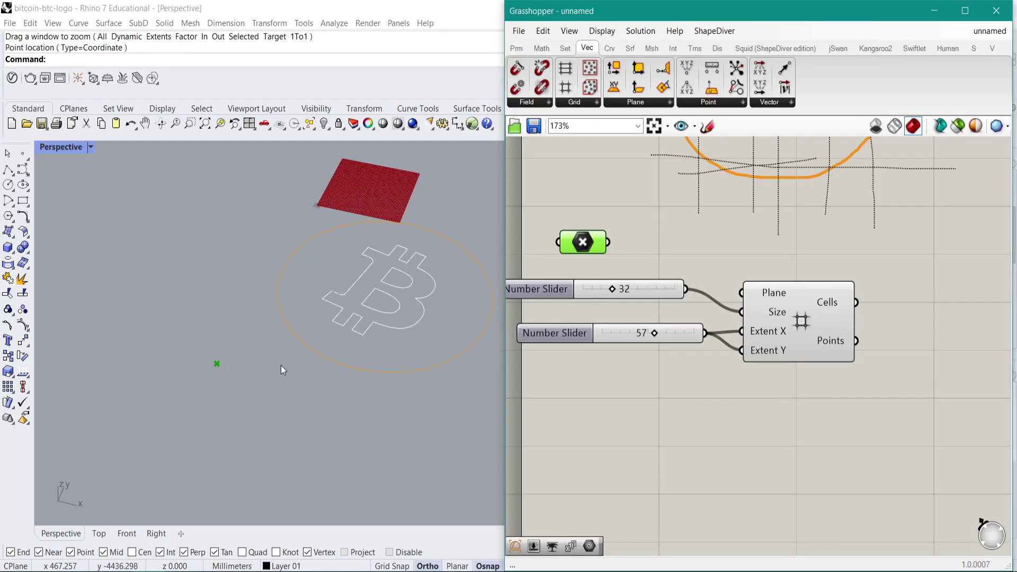
Step: Connect the Point parameter directly to the Square grid's Plane input
left_click_drag(607, 242, 741, 292)
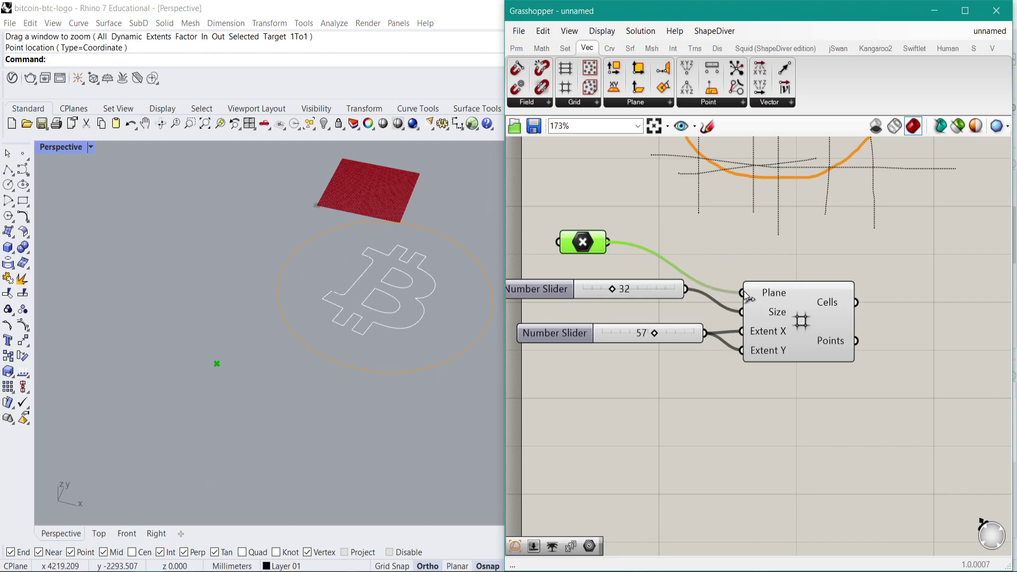
left_click(768, 318)
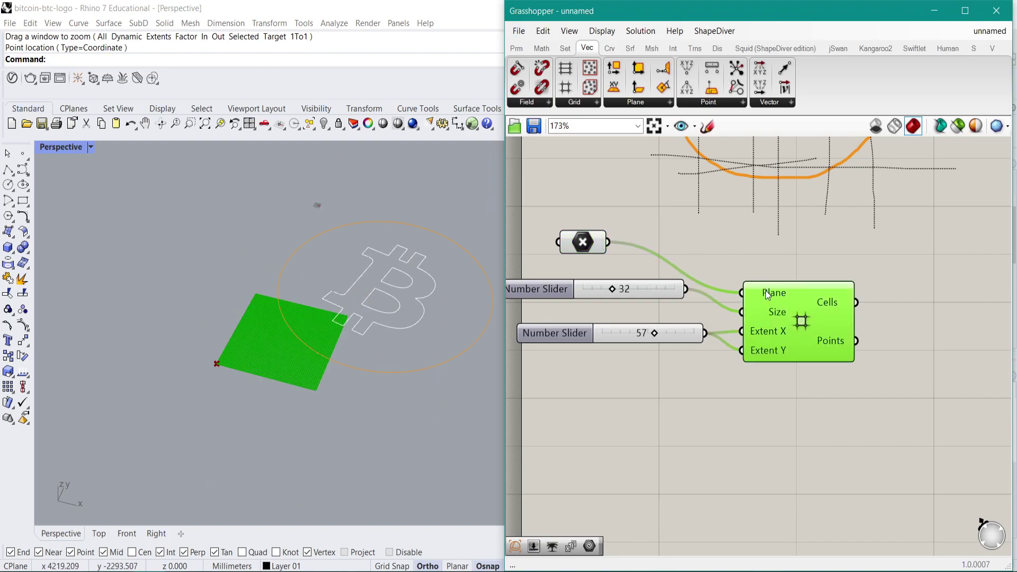
scroll(204, 379, "up", 3)
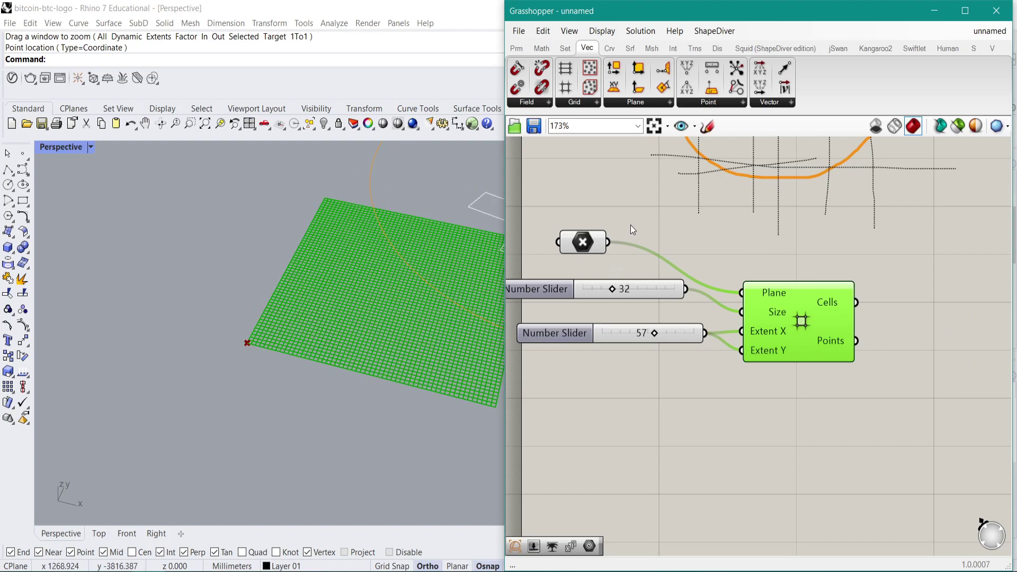
Step: Add an XY Plane component with the point as its Origin and feed its Plane output into the Square grid
double_click(605, 202)
type("xy")
left_click(606, 186)
left_click_drag(609, 207, 742, 292)
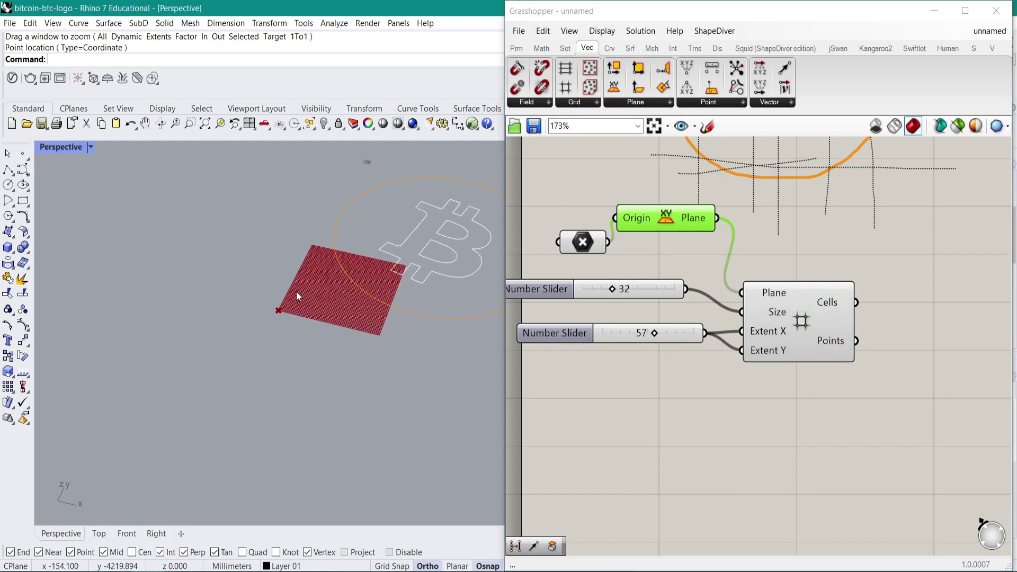
Step: Add a YZ Plane component using the same point as Origin and connect it to the Square grid's Plane input
left_click(643, 372)
double_click(643, 373)
type("yx")
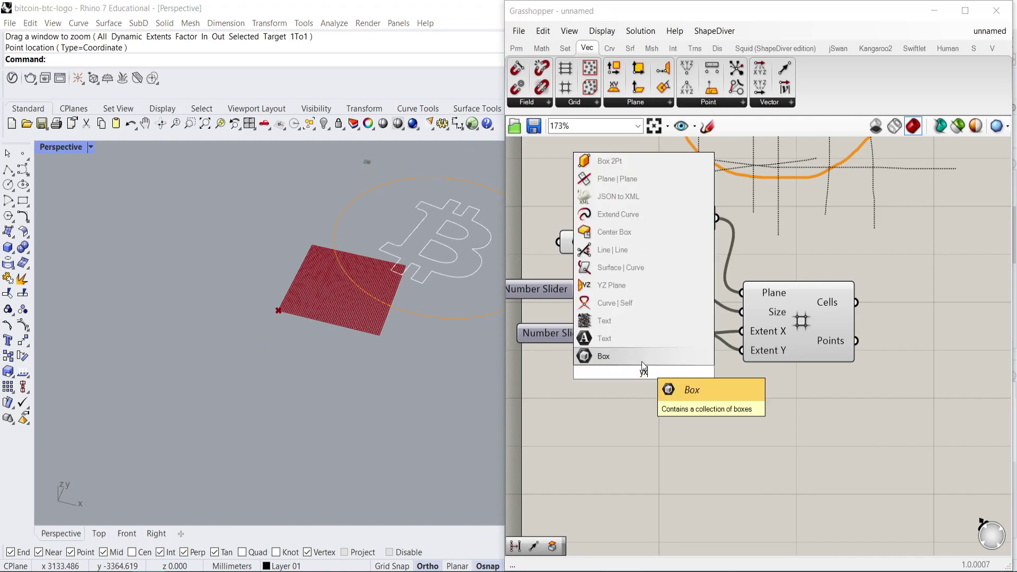
left_click(646, 357)
left_click_drag(611, 282, 594, 372)
left_click_drag(695, 372, 741, 293)
right_click_drag(392, 371, 365, 305)
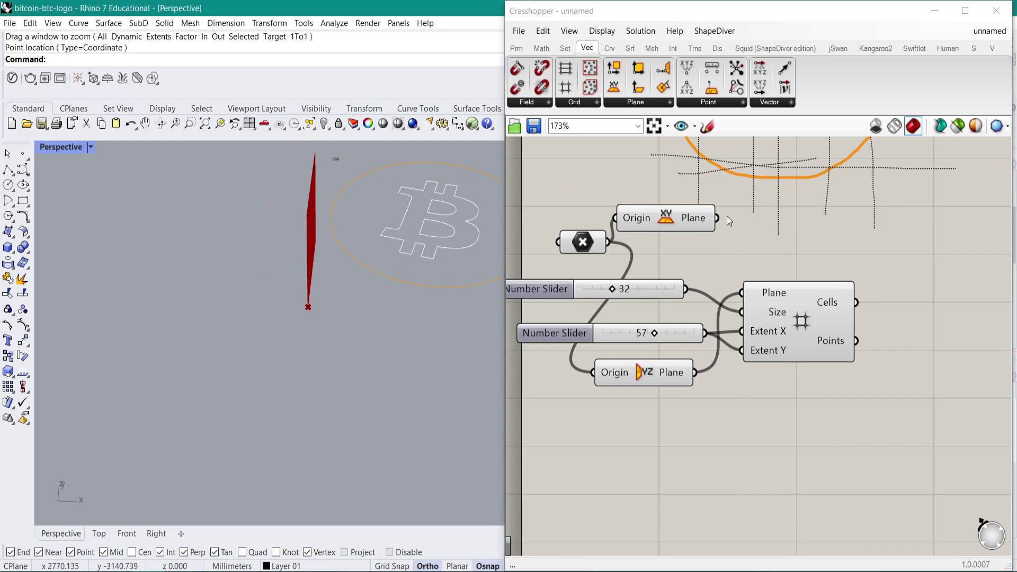
Step: Reconnect the XY Plane to the Square grid's Plane input and set the Size slider to 87
left_click_drag(717, 218, 742, 293)
scroll(309, 290, "up", 2)
left_click_drag(620, 291, 663, 288)
scroll(459, 286, "down", 2)
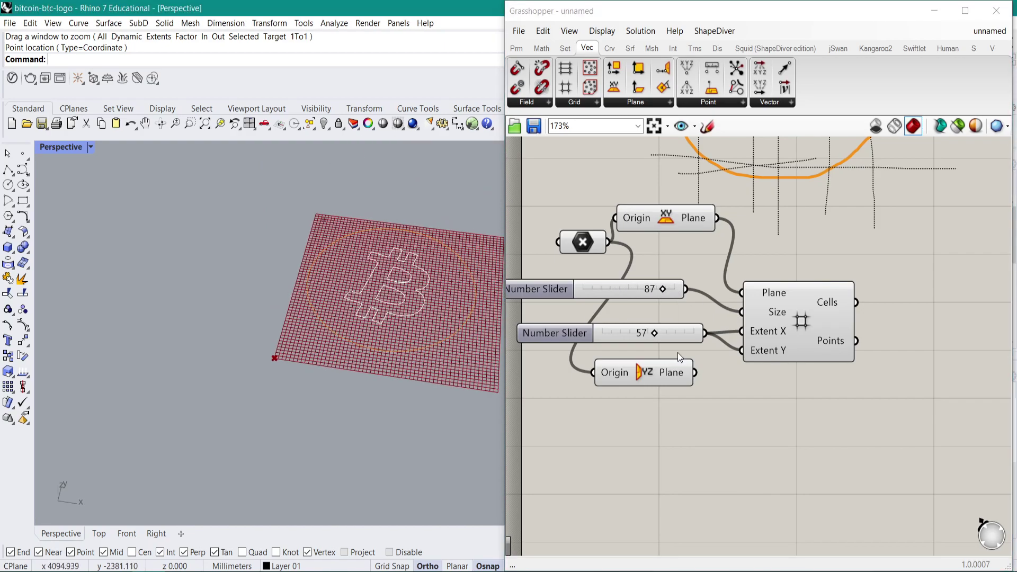
Step: Set the extent slider to 56 and shift the base point slightly to position the grid around the Bitcoin logo
left_click_drag(657, 338, 654, 337)
left_click(589, 246)
right_click_drag(306, 348, 276, 348)
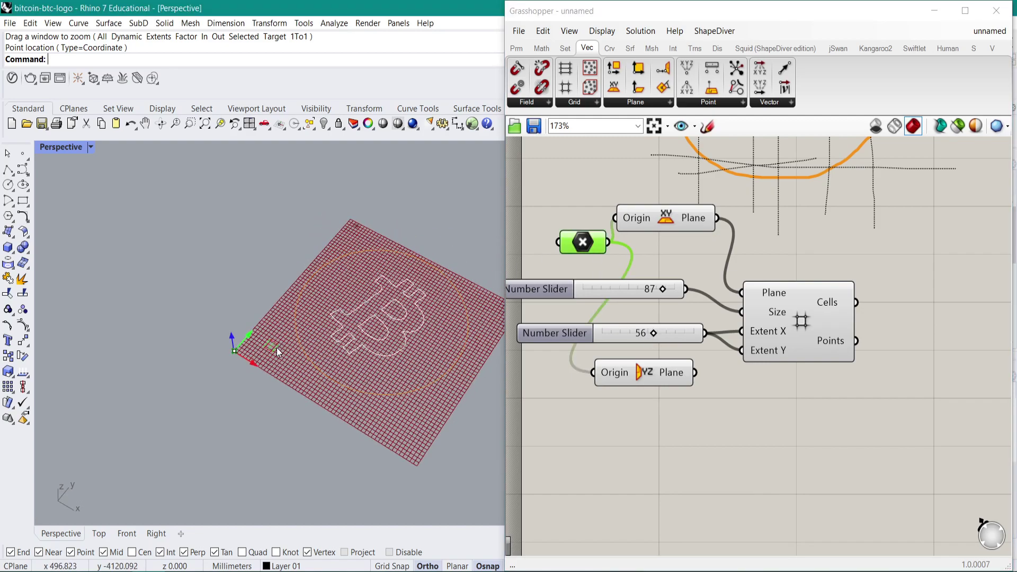
left_click_drag(247, 340, 264, 366)
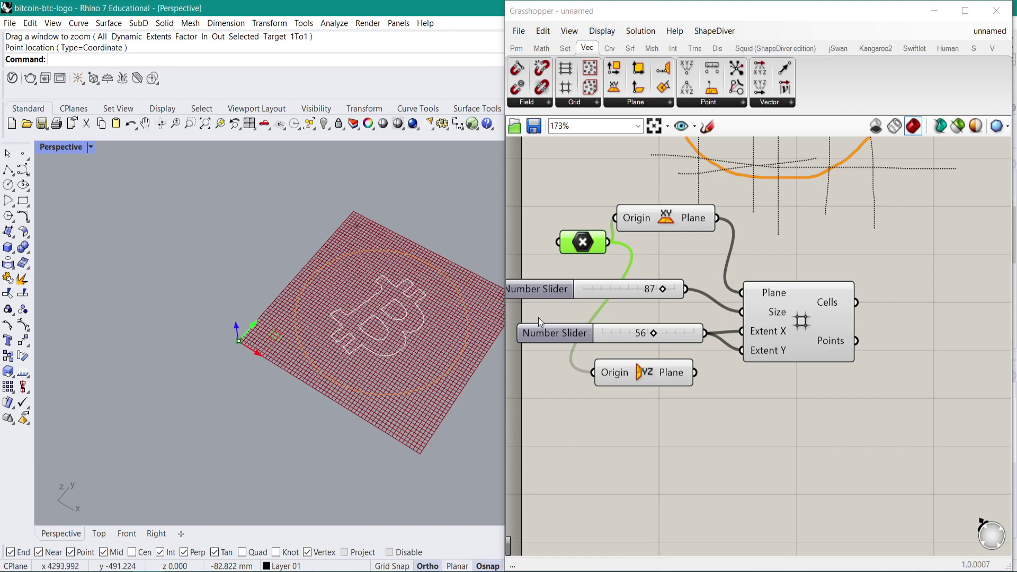
Step: Examine how the square grid covers the Bitcoin logo in the Rhino viewport
right_click_drag(776, 321, 749, 309)
left_click(749, 309)
right_click_drag(380, 324, 399, 336)
scroll(387, 337, "up", 5)
scroll(469, 336, "down", 5)
left_click(789, 315)
right_click_drag(876, 309, 808, 316)
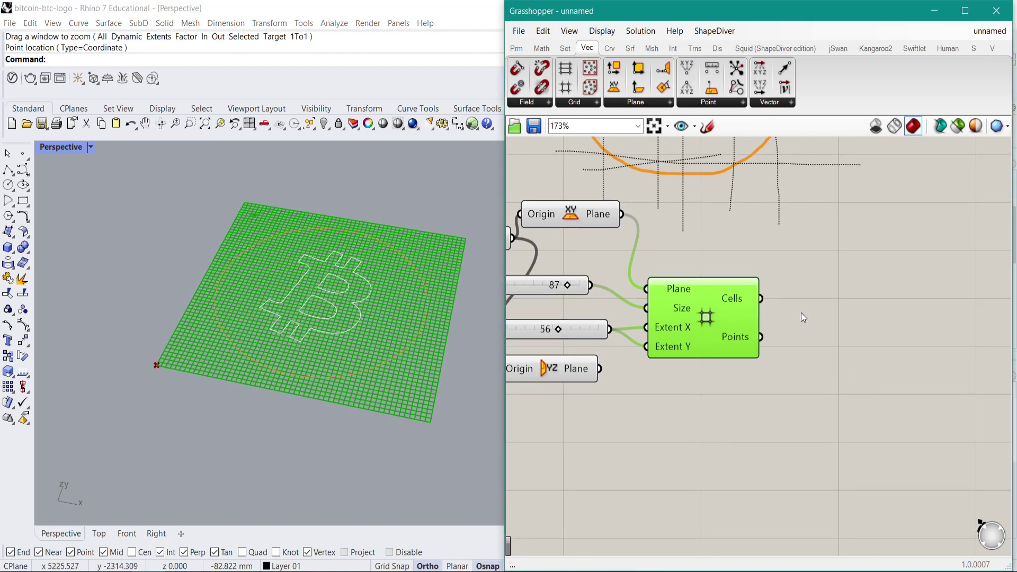
right_click_drag(800, 396, 817, 359)
Step: Select the imported Bitcoin logo curves in Rhino and ungroup them
left_click(383, 348)
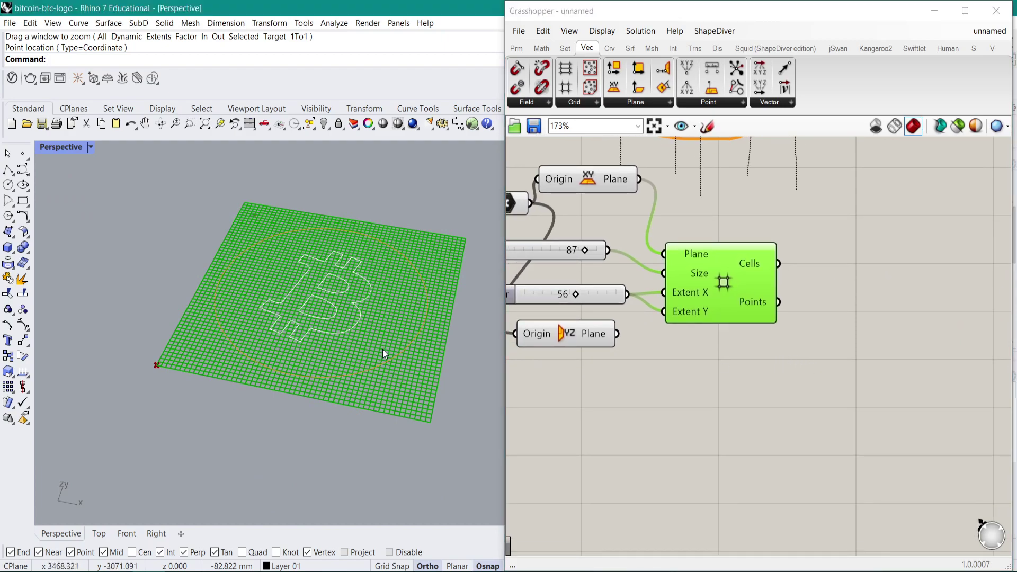
left_click(384, 363)
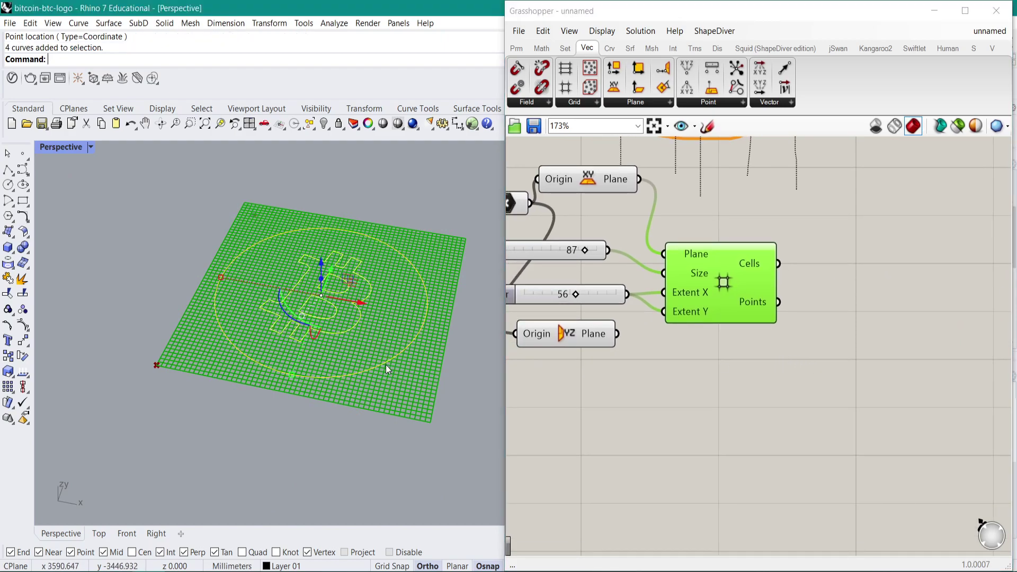
left_click(380, 357)
left_click_drag(411, 429, 244, 278)
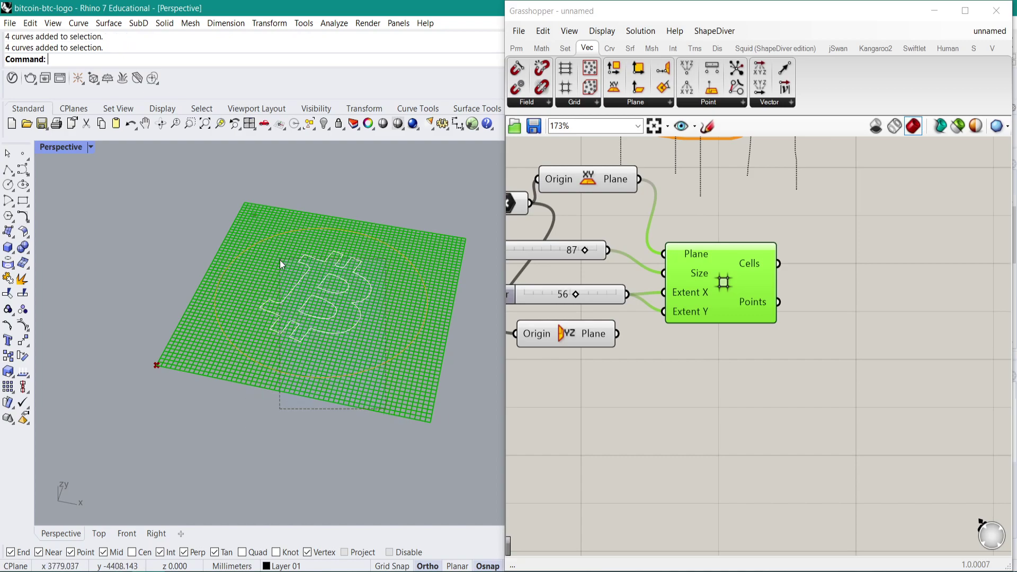
type("g")
key("Return")
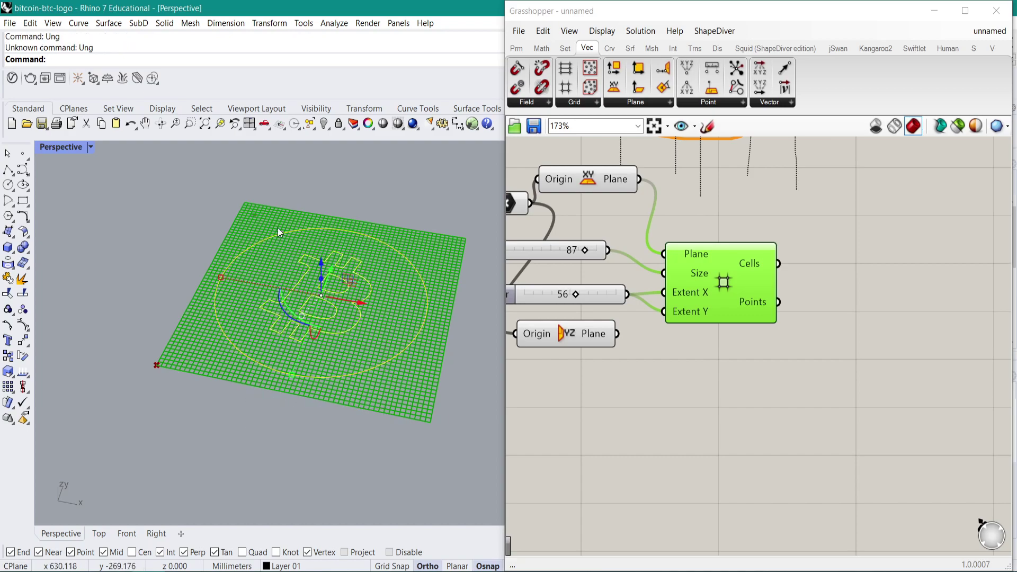
type("Ungroup")
key("Return")
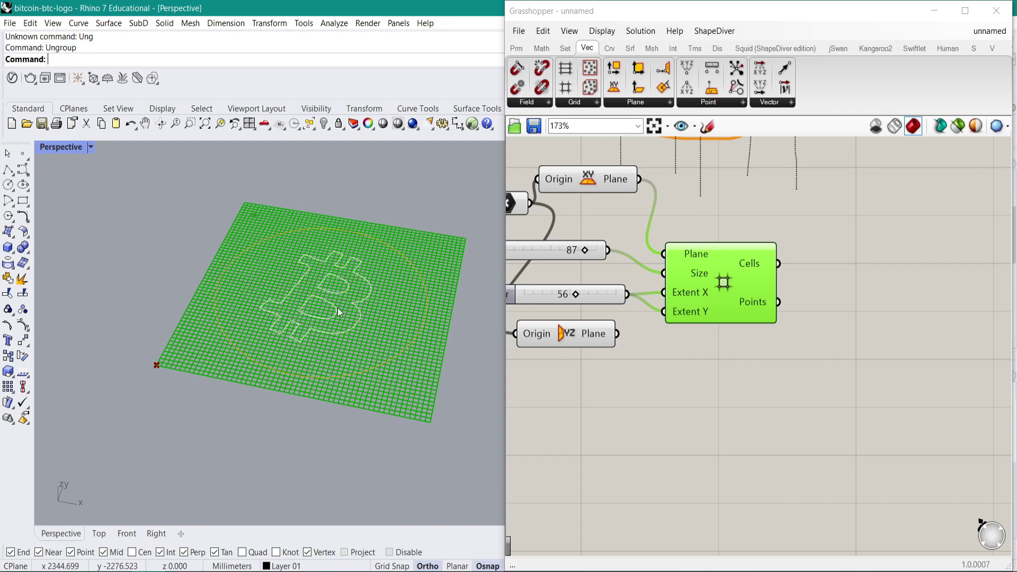
Step: Select the three inner Bitcoin symbol curves without the circle and reference them as multiple geometries in a new Geometry parameter
left_click_drag(313, 300, 287, 264)
right_click(374, 335)
right_click(372, 334)
left_click(373, 334)
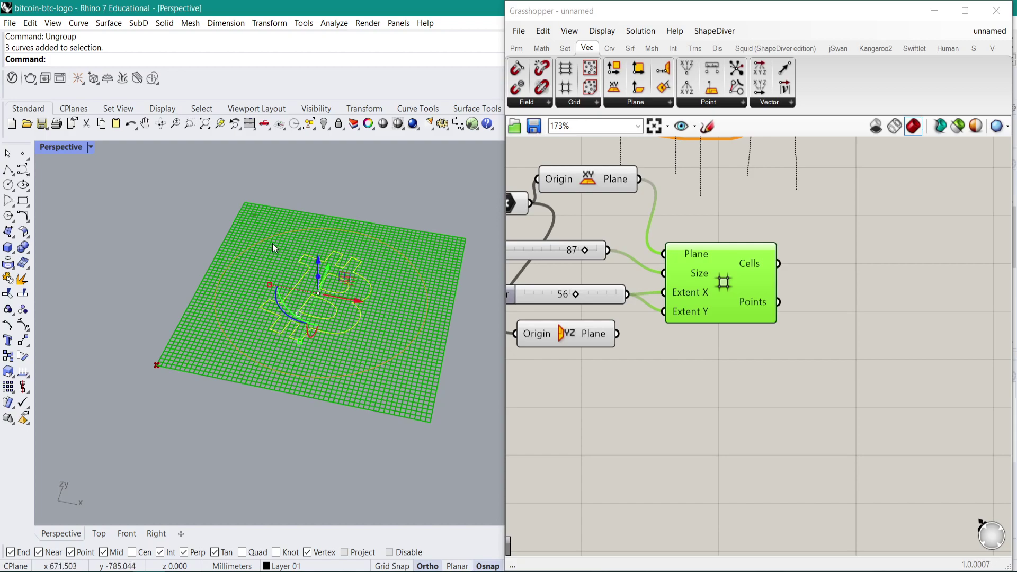
double_click(661, 439)
type("geom")
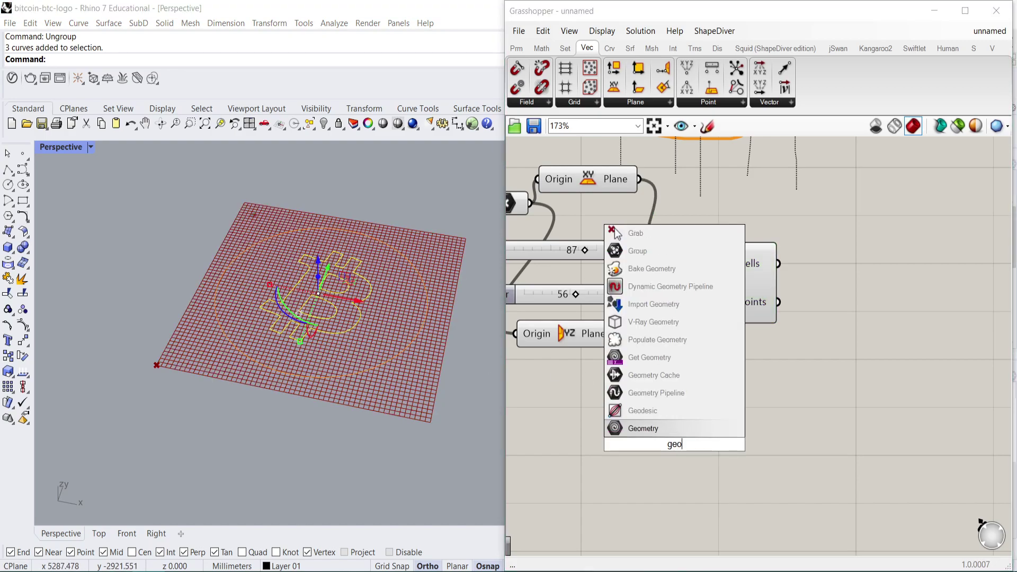
left_click(659, 435)
right_click(681, 443)
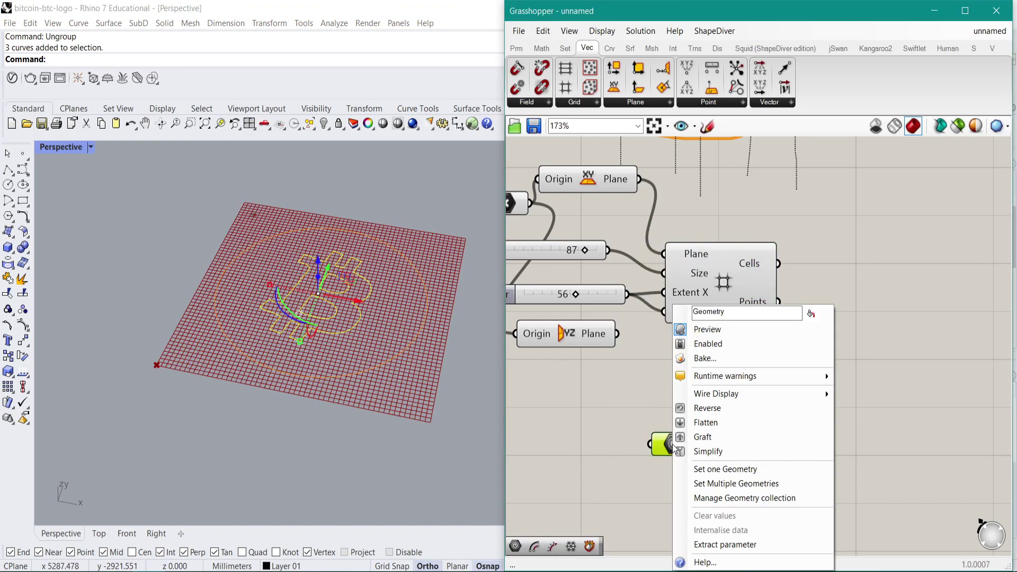
left_click(744, 485)
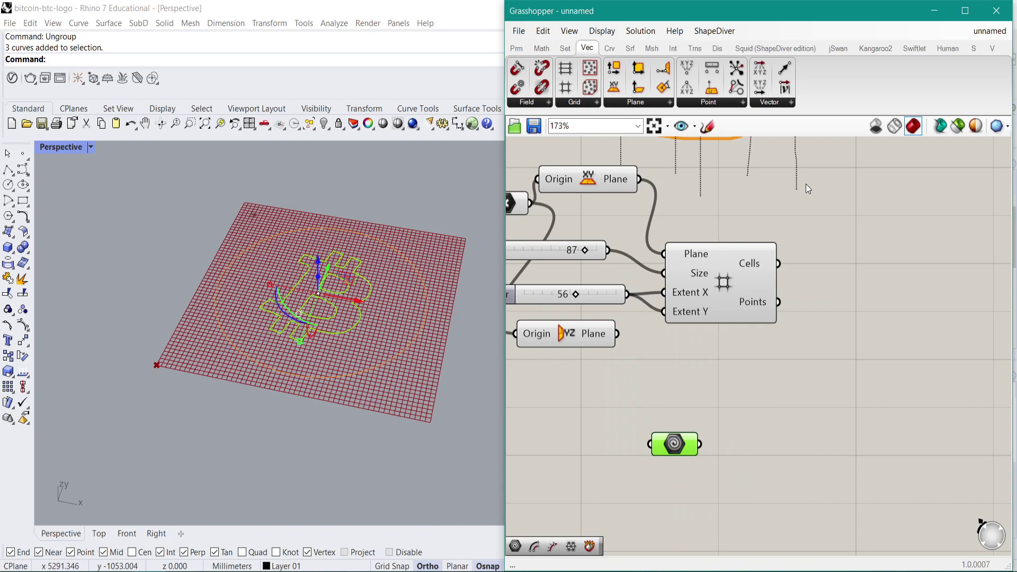
Step: Add the Bifocals component to the canvas so every component carries a floating name label
double_click(835, 191)
type("bif")
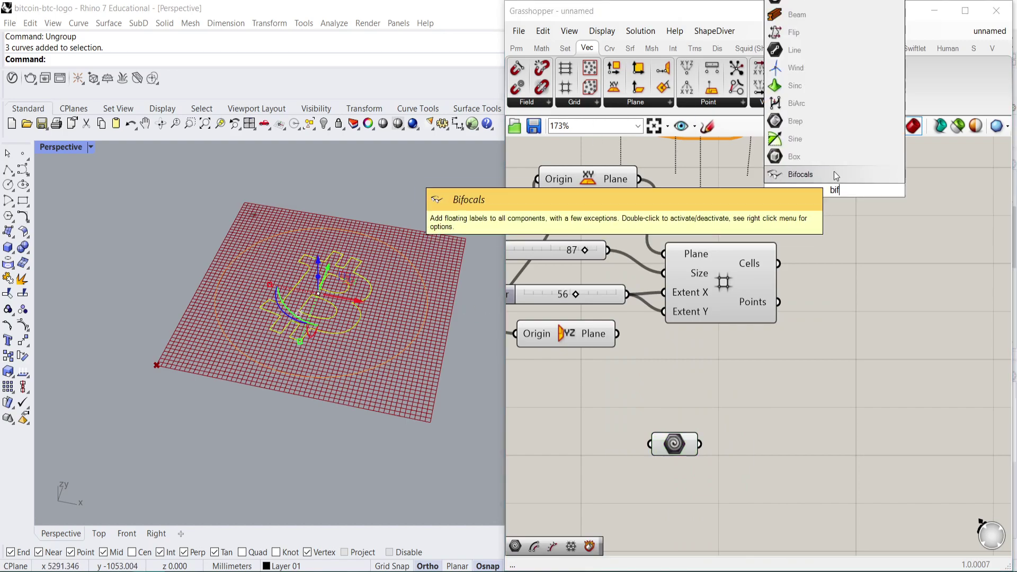
left_click(831, 168)
right_click_drag(834, 191, 838, 248)
scroll(838, 247, "down", 4)
left_click_drag(838, 248, 673, 145)
scroll(736, 226, "up", 4)
right_click_drag(786, 306, 772, 253)
right_click_drag(648, 284, 646, 263)
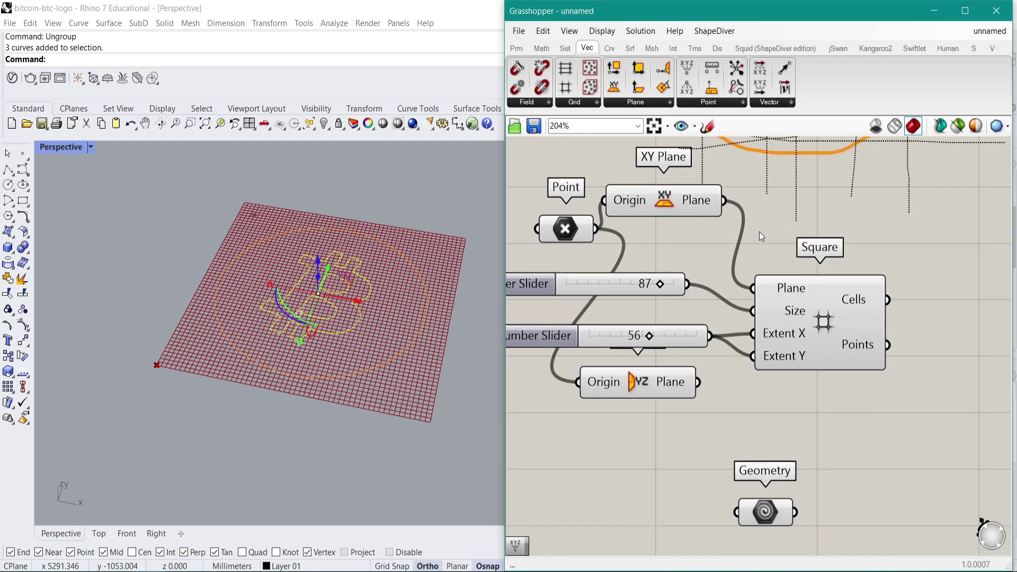
scroll(799, 242, "down", 3)
scroll(763, 305, "up", 2)
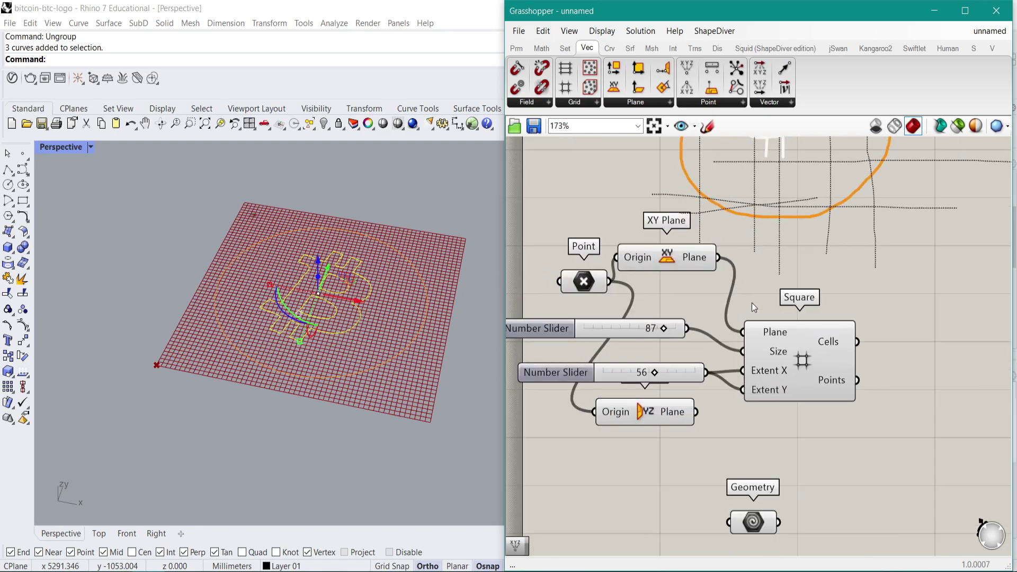
right_click_drag(750, 297, 748, 250)
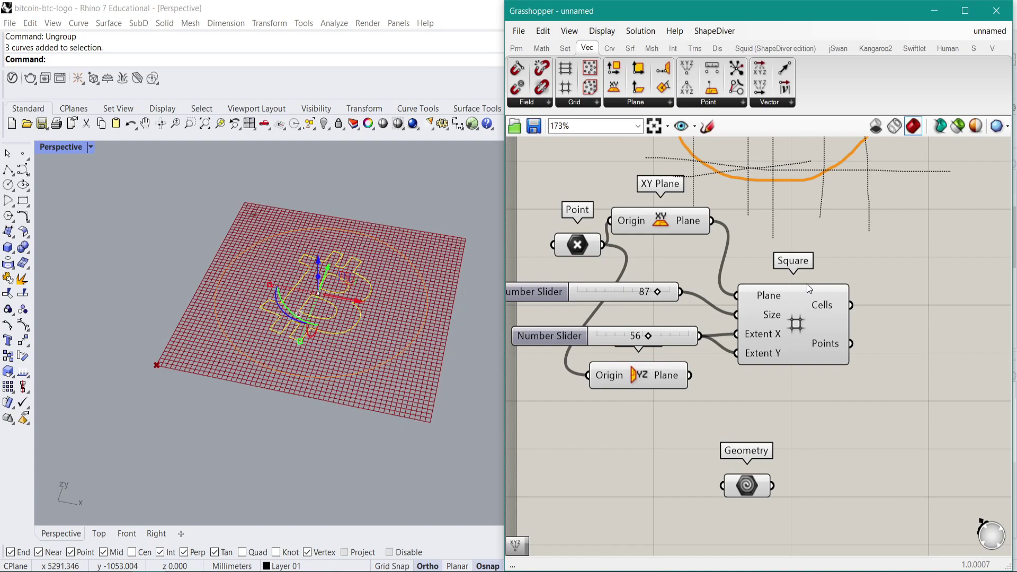
Step: Rearrange the canvas by moving the Square grid and extent slider apart from their neighbours and the Geometry parameter beneath the grid
left_click_drag(820, 320, 832, 309)
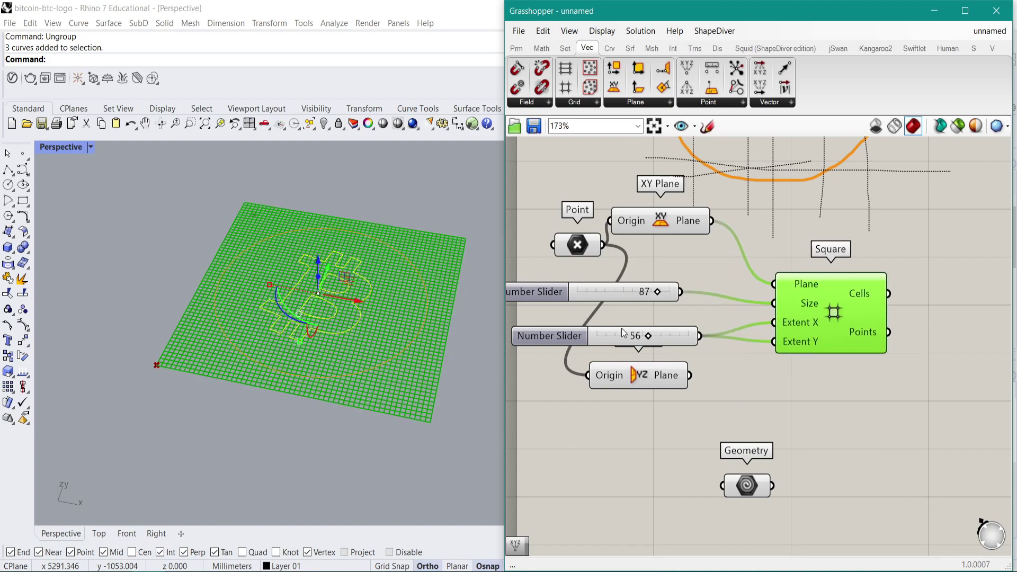
left_click_drag(657, 339, 669, 335)
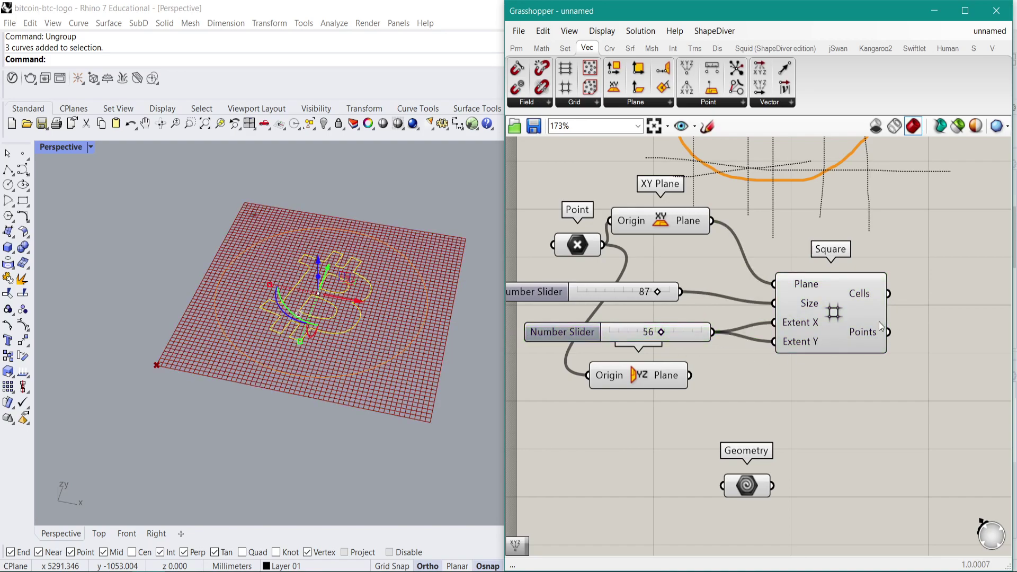
left_click(851, 314)
right_click_drag(865, 298, 757, 300)
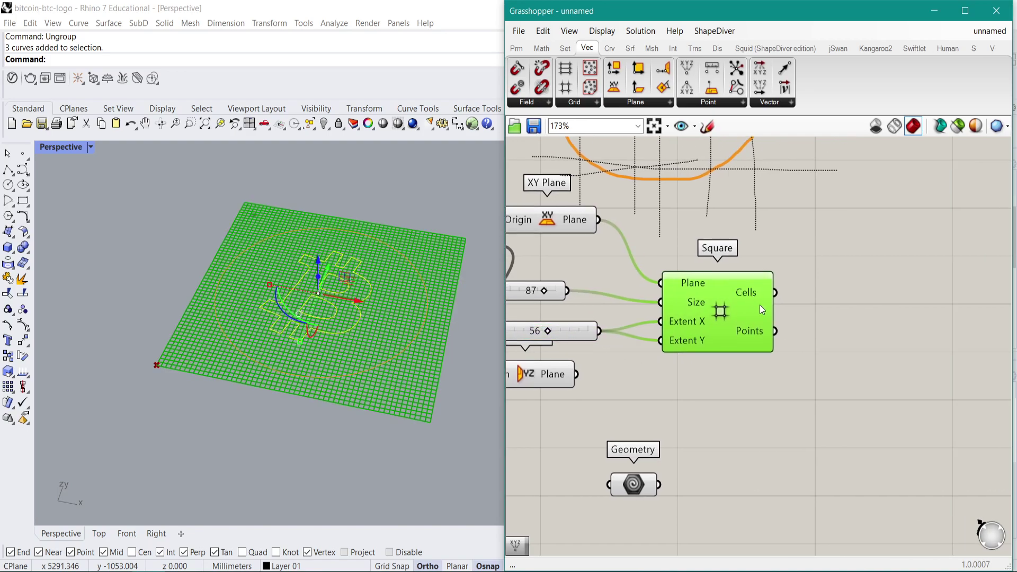
left_click_drag(642, 485, 733, 445)
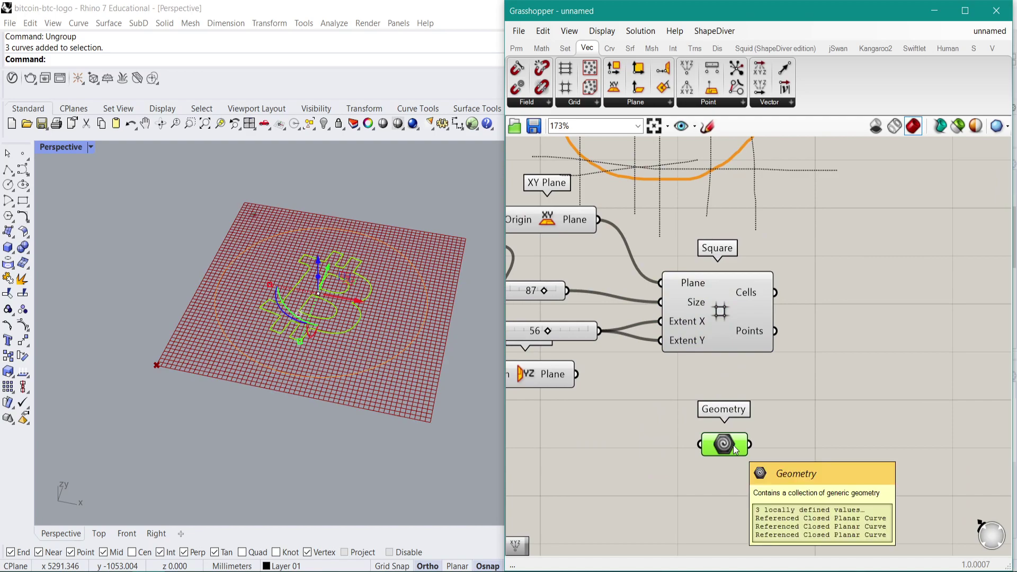
Step: Duplicate the Geometry parameter and reference the logo's outer circle in the copy
right_click_drag(733, 446, 731, 388)
mouse_move(724, 395)
left_mouse_down()
mouse_move(723, 383)
mouse_move(724, 414)
left_mouse_up()
left_click(399, 354)
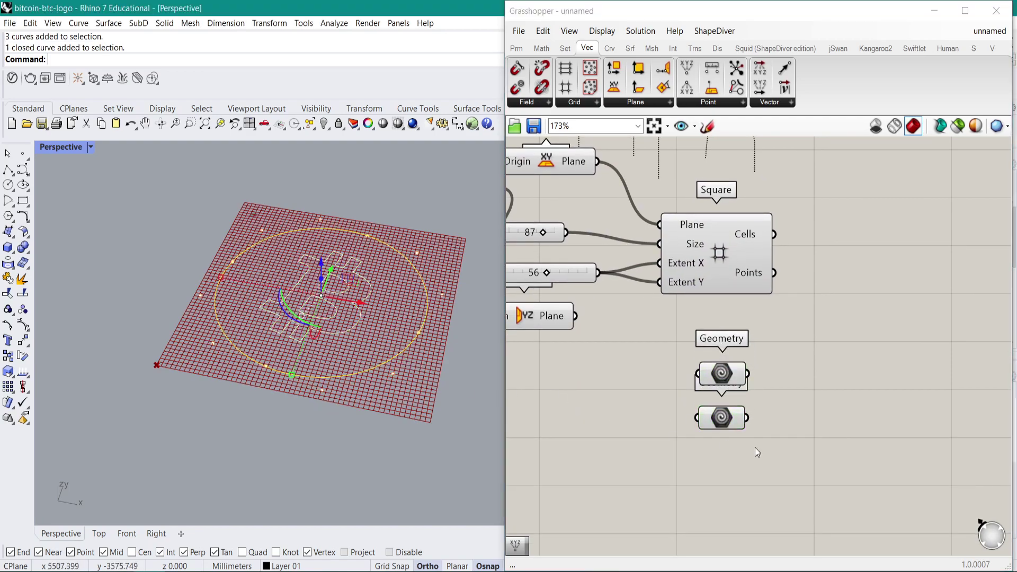
left_click(724, 422)
right_click(723, 421)
left_click(780, 468)
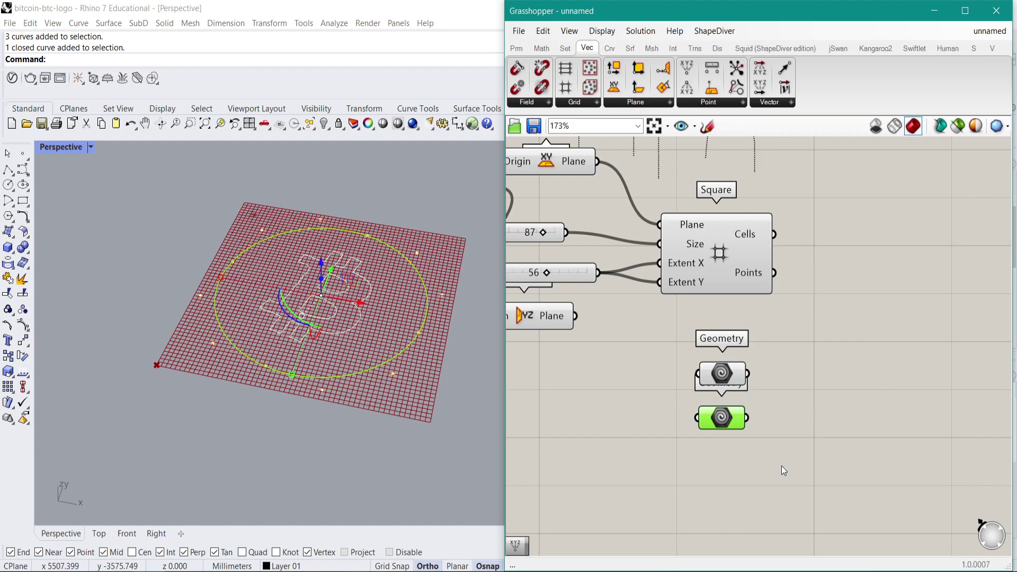
Step: Check which logo curves each Geometry parameter holds, deselect the circle in Rhino, and space the circle's parameter below the other
left_click(722, 422)
left_click(773, 397)
left_click(722, 371)
left_click(654, 368)
left_click(329, 405)
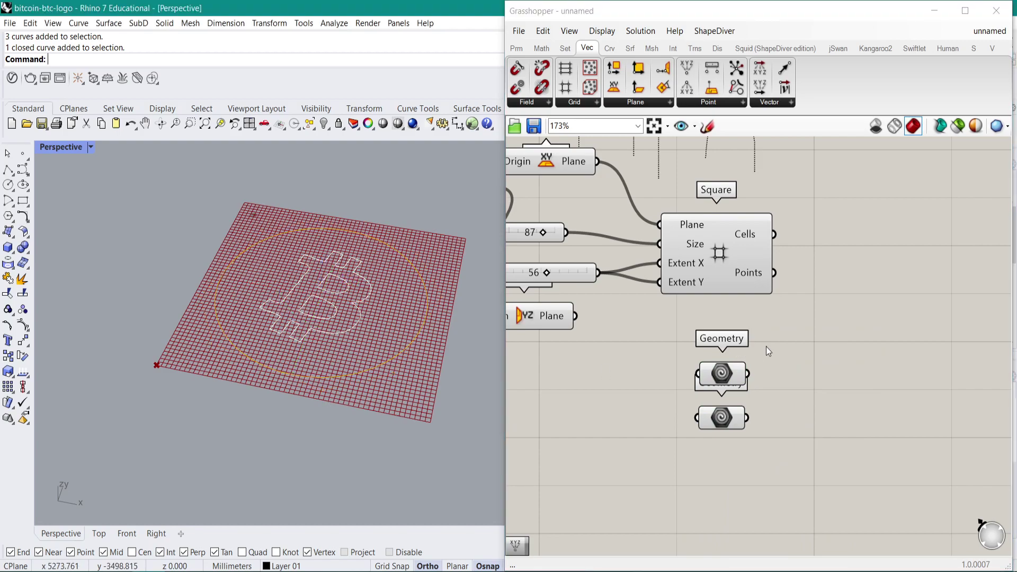
right_click_drag(766, 347, 721, 336)
right_click_drag(769, 290, 733, 312)
left_click_drag(644, 429, 644, 457)
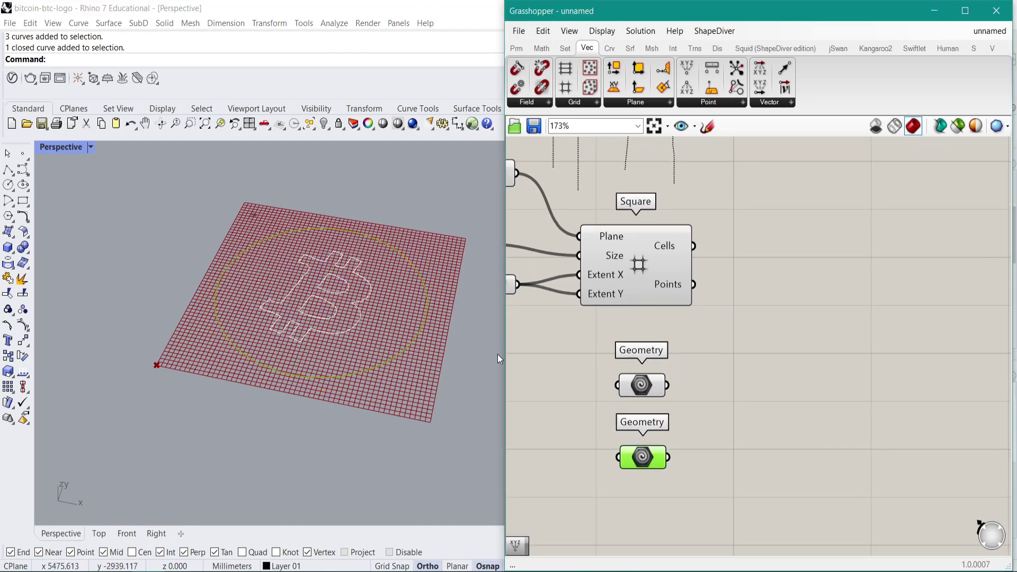
Step: Sketch a black double-headed arrow from the drawn logo's outer circle to its inner Bitcoin symbol on the canvas
scroll(667, 380, "up", 4)
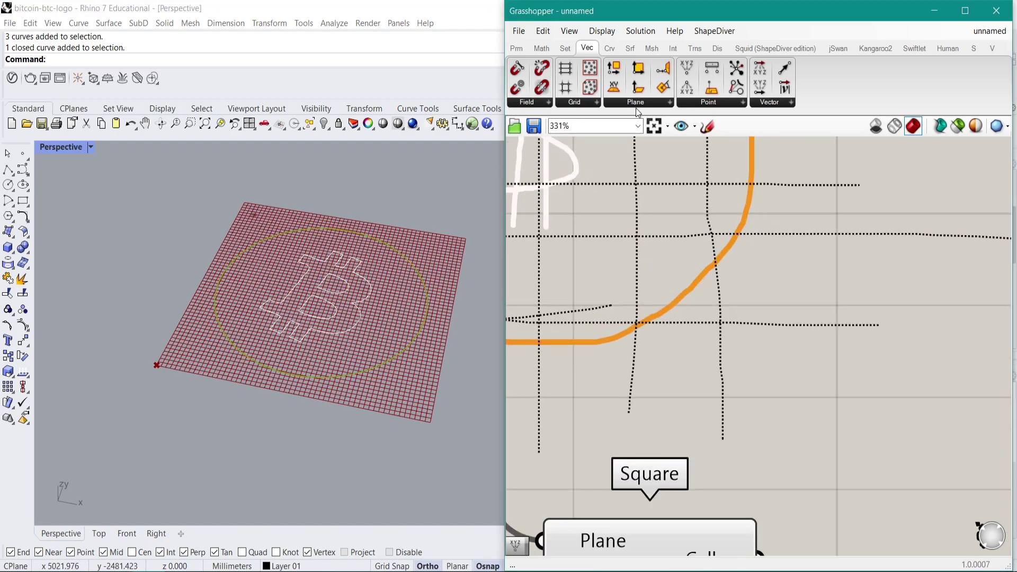
left_click(706, 128)
mouse_move(679, 286)
left_mouse_down()
mouse_move(689, 281)
mouse_move(691, 294)
mouse_move(693, 280)
left_mouse_up()
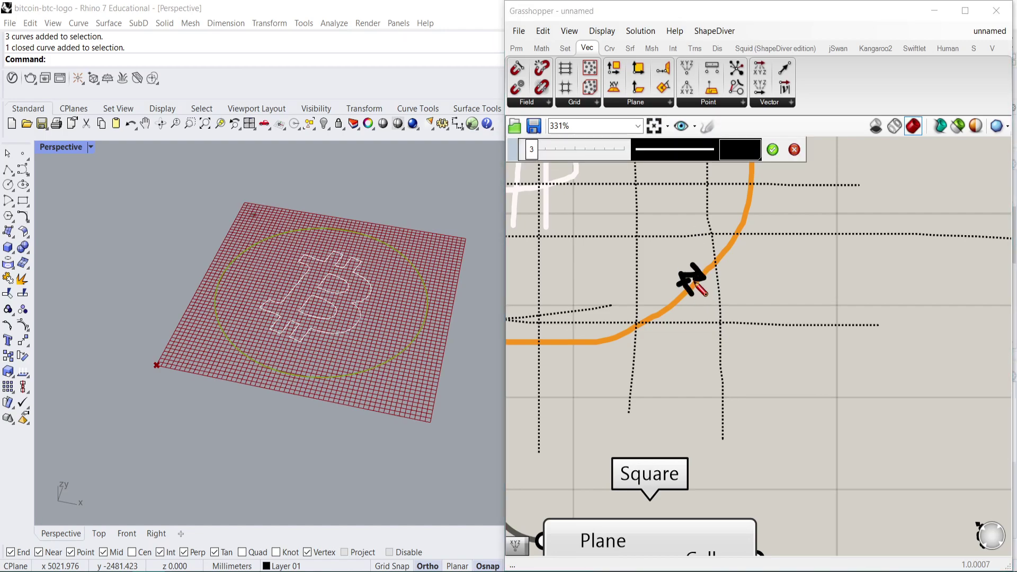
right_click_drag(638, 173, 667, 232)
scroll(666, 232, "down", 1)
scroll(667, 232, "up", 1)
mouse_move(700, 326)
left_mouse_down()
mouse_move(615, 249)
mouse_move(606, 229)
left_mouse_up()
left_click_drag(610, 249, 624, 235)
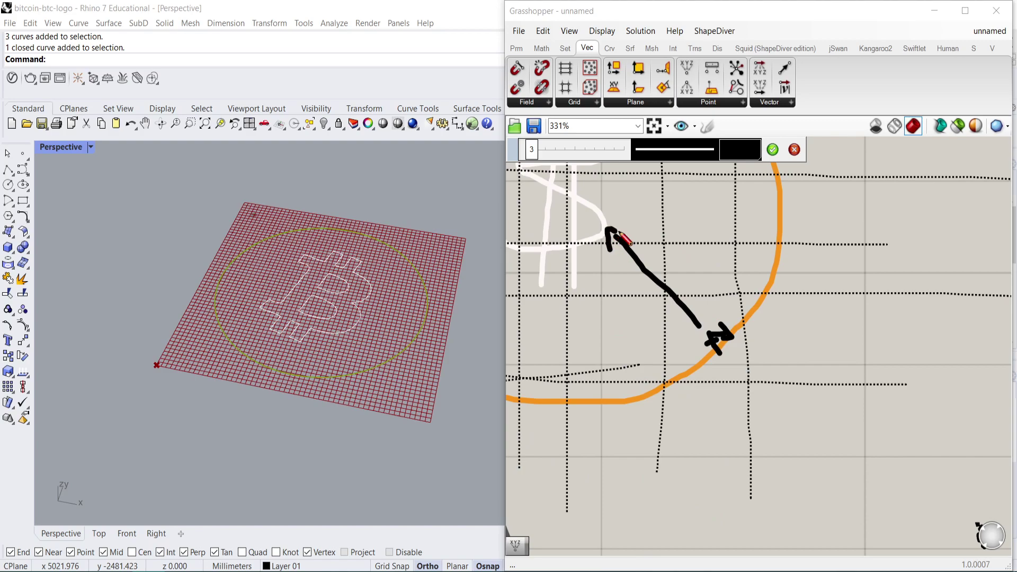
left_click(770, 152)
Step: Add a Curve Closest Point component and feed its Curve input from the Geometry parameter holding the Bitcoin symbol curves
scroll(779, 206, "down", 4)
right_click_drag(848, 424, 768, 296)
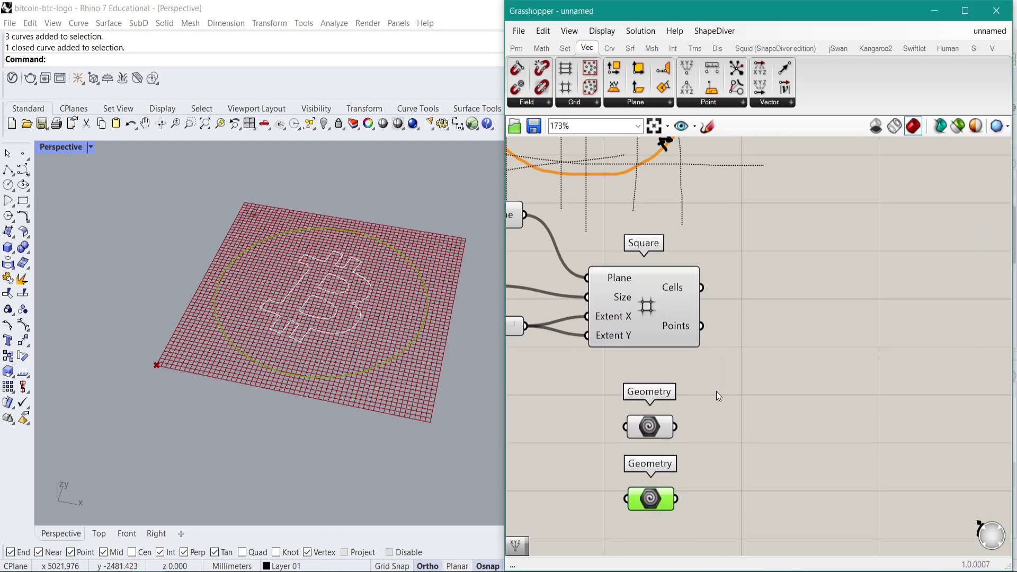
scroll(717, 383, "up", 1)
right_click_drag(686, 329, 675, 264)
double_click(767, 377)
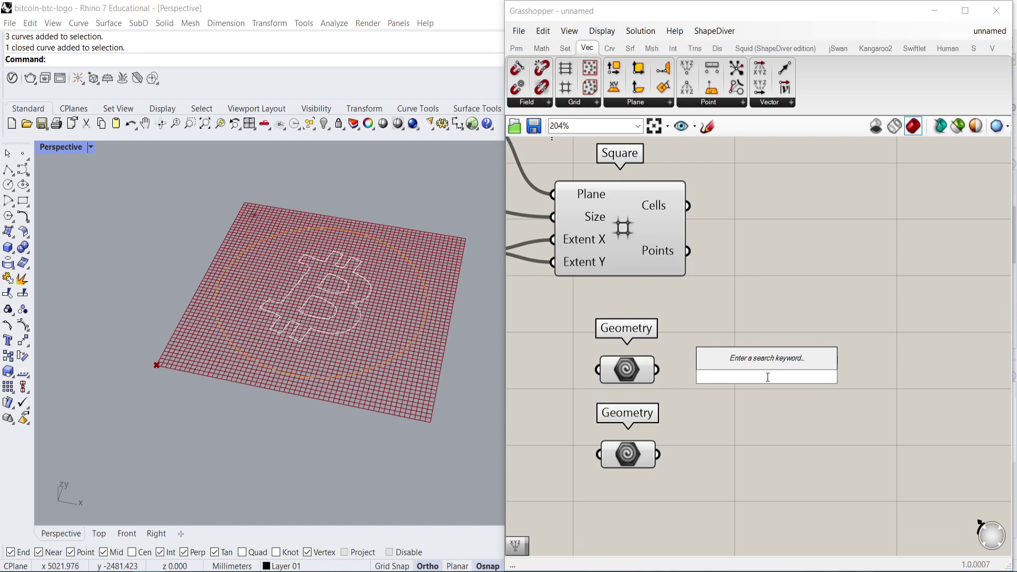
type("curve clo")
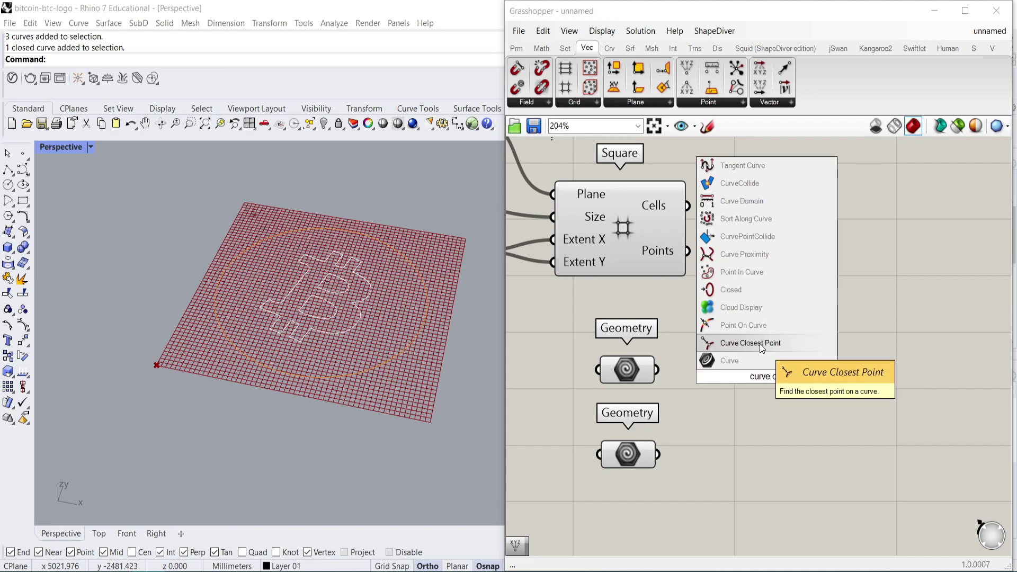
left_click(759, 343)
left_click_drag(767, 354, 830, 272)
right_click_drag(764, 209, 715, 235)
left_click_drag(747, 320, 757, 319)
left_click(585, 394)
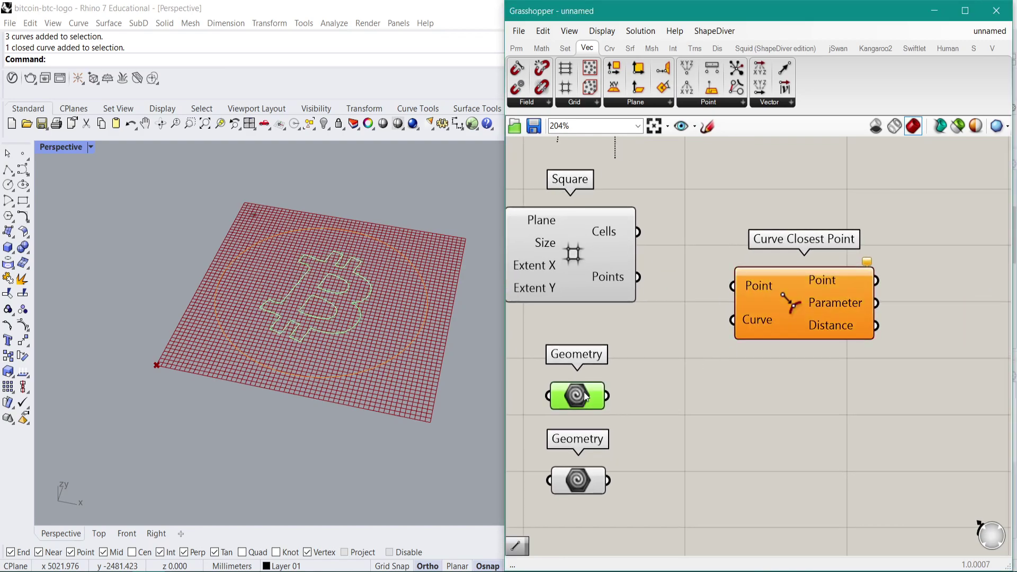
left_click_drag(607, 396, 854, 342)
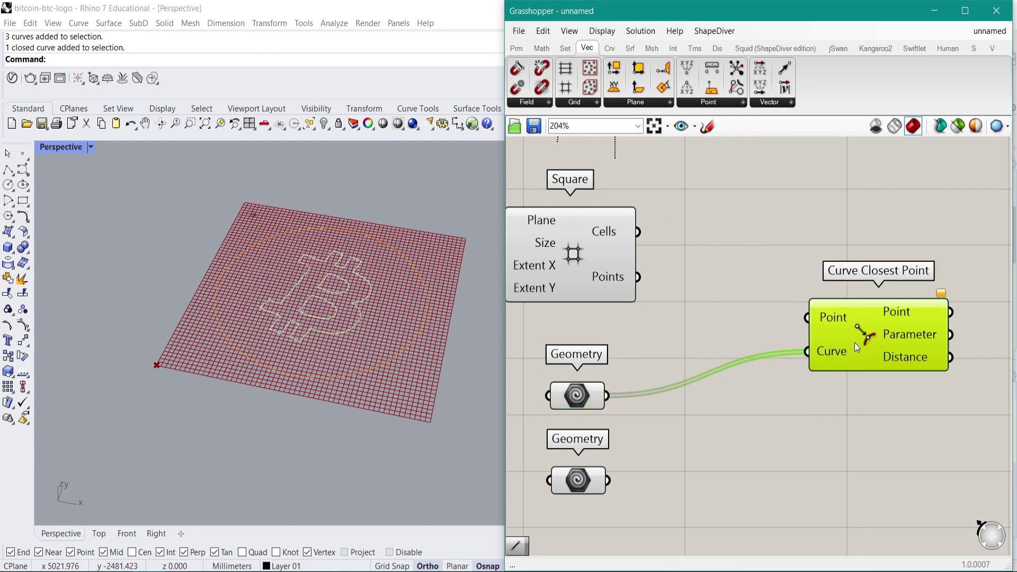
Step: Add an Area component and connect the square grid's Cells output to its Geometry input
double_click(714, 244)
type("area")
left_click(705, 225)
left_click_drag(650, 224, 703, 210)
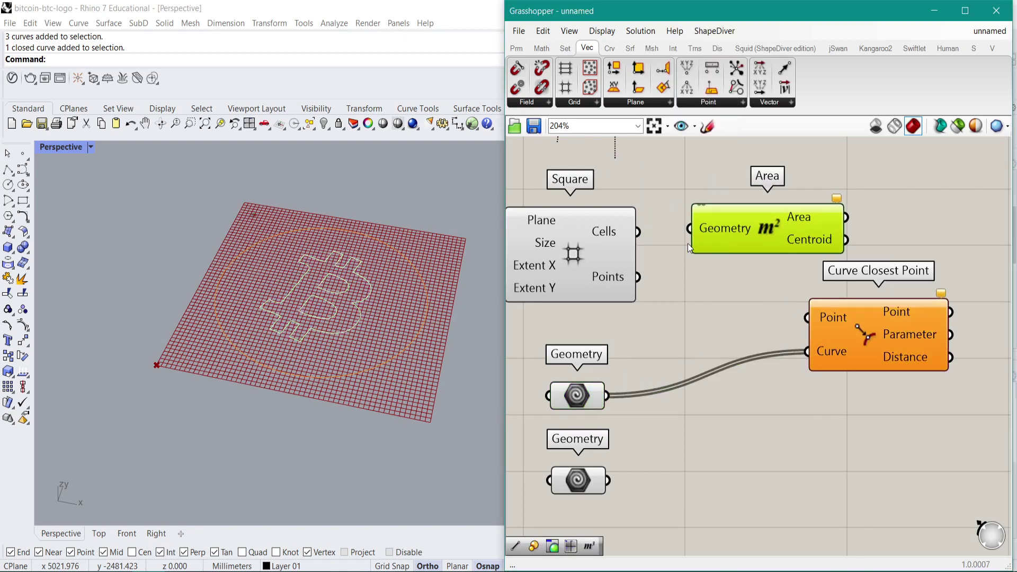
left_click_drag(637, 232, 725, 231)
Step: Connect the Area component's Centroid output to the Point input of Curve Closest Point
right_click_drag(724, 231, 624, 238)
left_click_drag(734, 346, 815, 331)
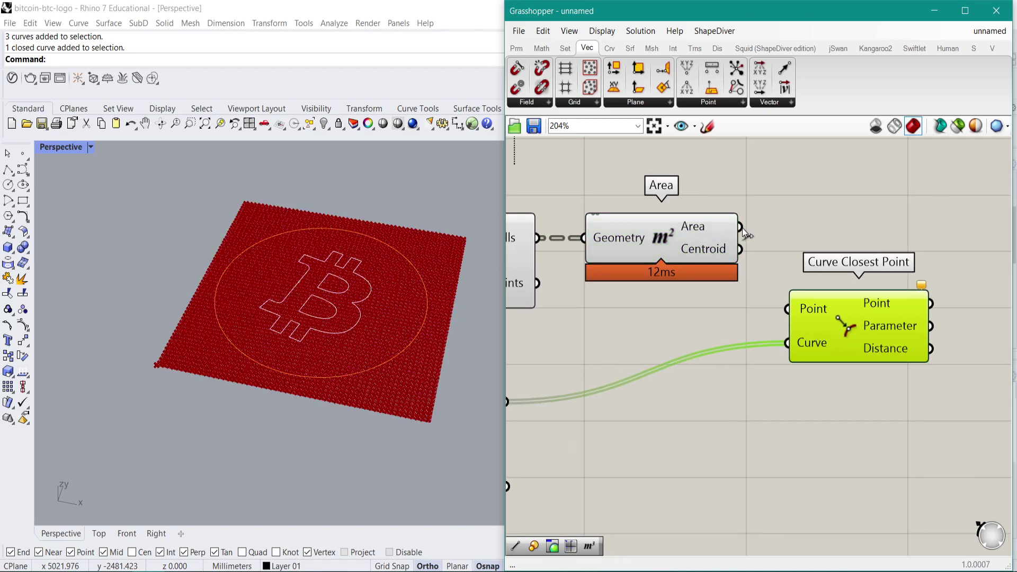
left_click_drag(740, 249, 800, 301)
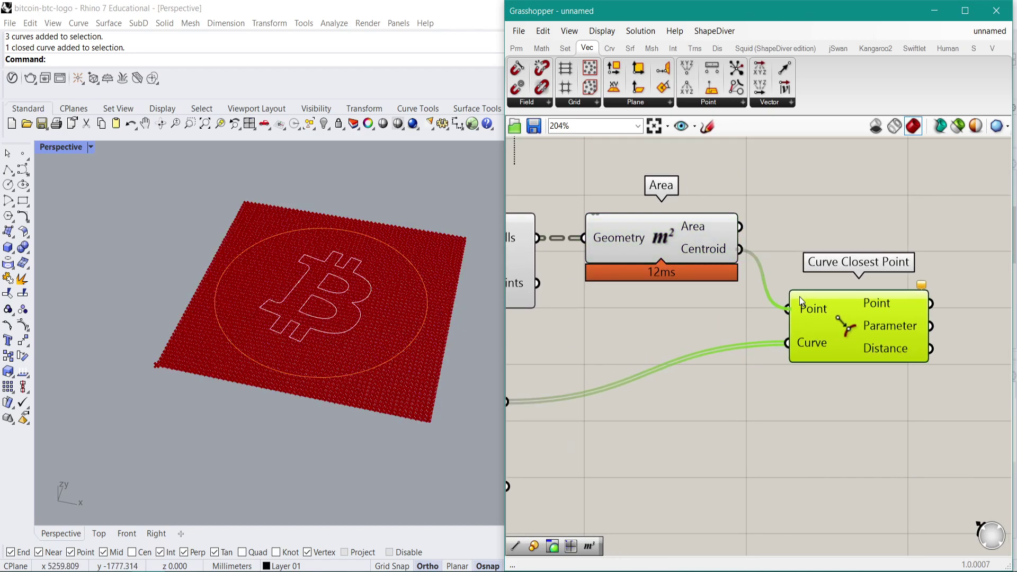
right_click_drag(858, 335, 818, 313)
mouse_move(784, 269)
right_mouse_down()
mouse_move(807, 266)
mouse_move(787, 249)
right_mouse_up()
mouse_move(878, 266)
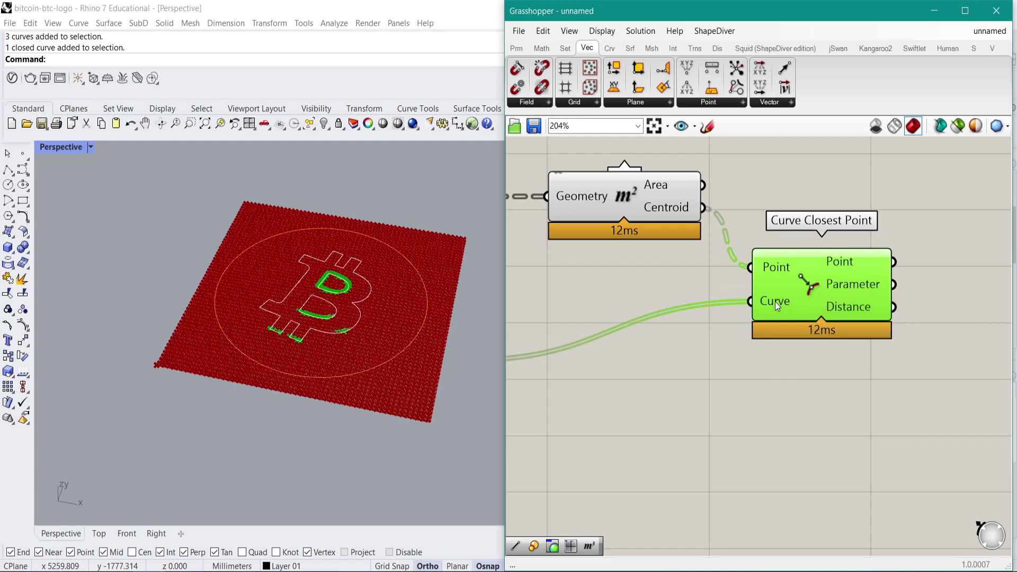
mouse_move(775, 301)
Step: Add a Line component from the closest points to the cell centroids and inspect the lines around the Bitcoin symbol
right_click_drag(844, 335, 760, 334)
double_click(899, 344)
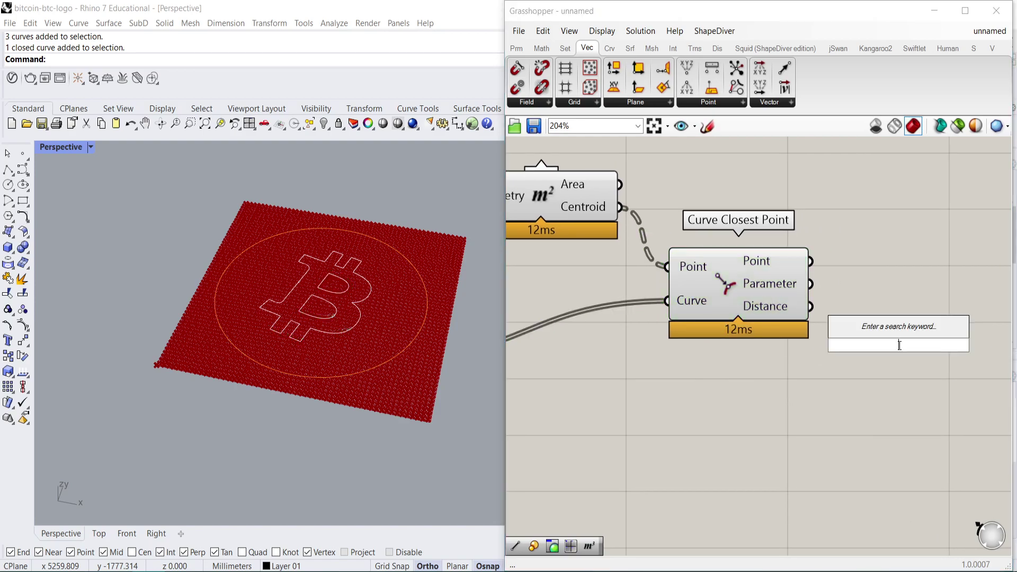
type("line")
key("Return")
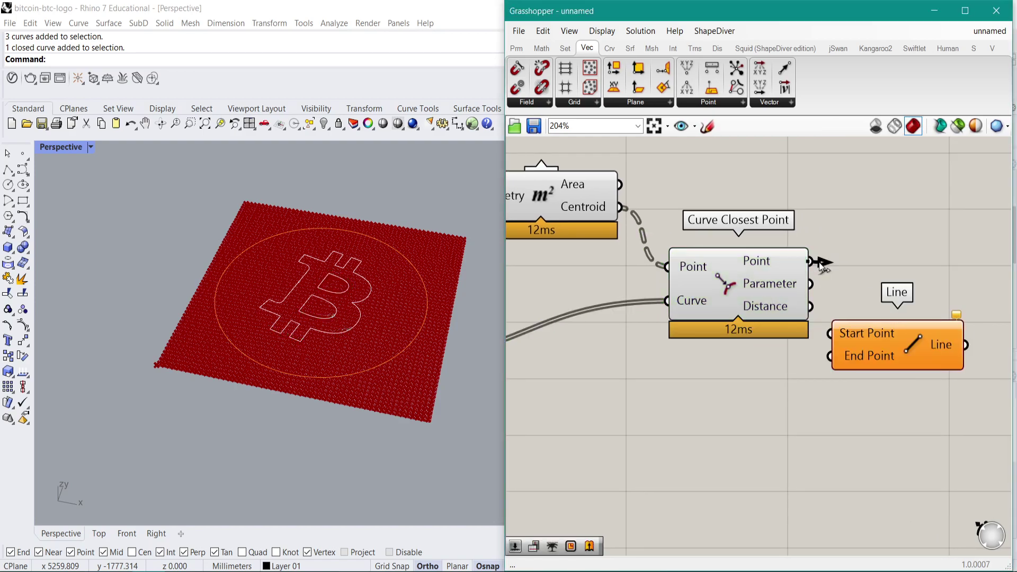
left_click_drag(846, 358, 621, 207)
left_click_drag(896, 350, 906, 279)
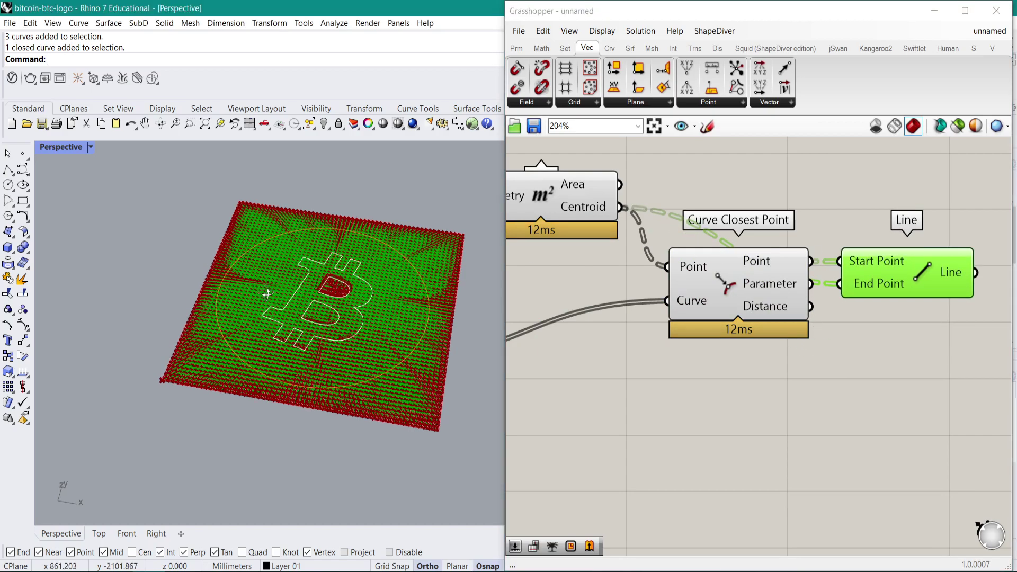
scroll(351, 302, "up", 10)
scroll(351, 302, "up", 10)
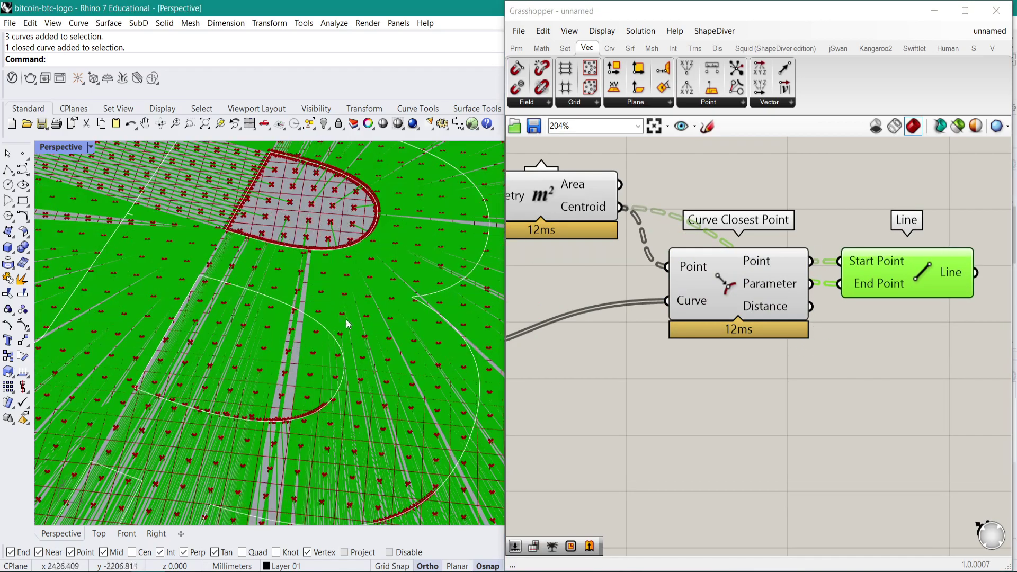
scroll(343, 303, "down", 8)
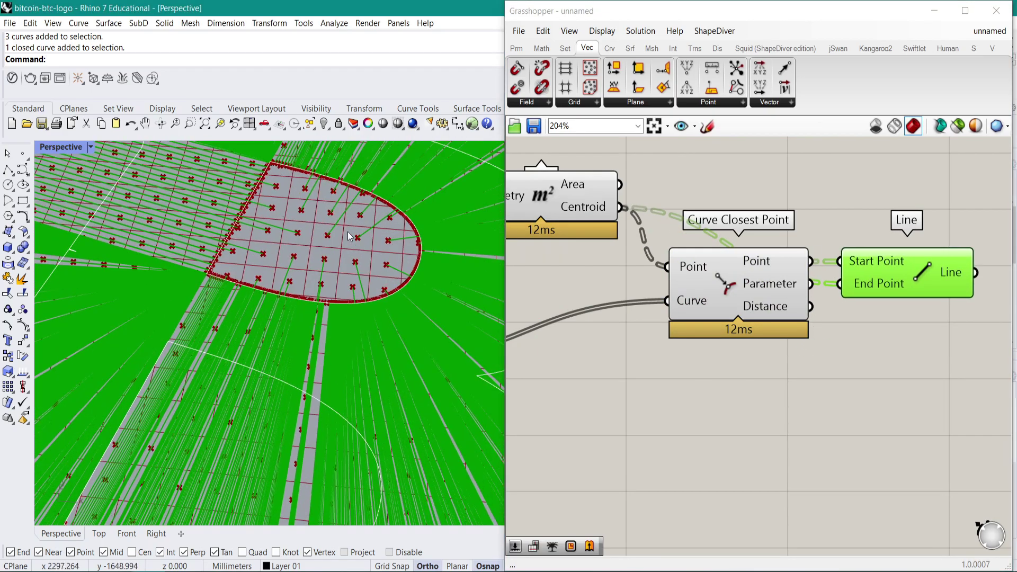
scroll(294, 196, "down", 4)
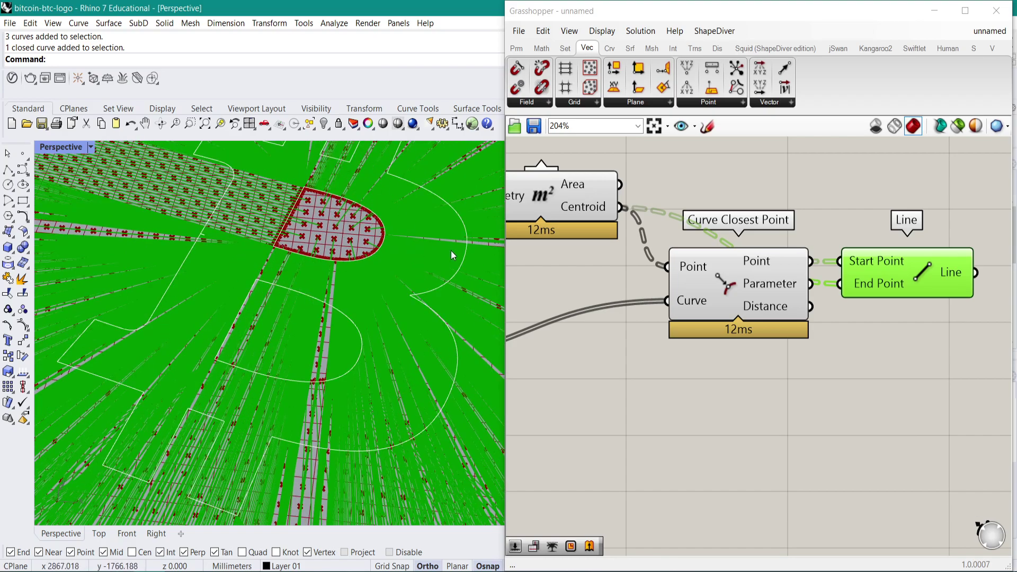
Step: Flatten the Square grid's Cells output and check the resulting Centroid data of the Area component
right_click_drag(688, 295, 800, 318)
scroll(799, 314, "down", 1)
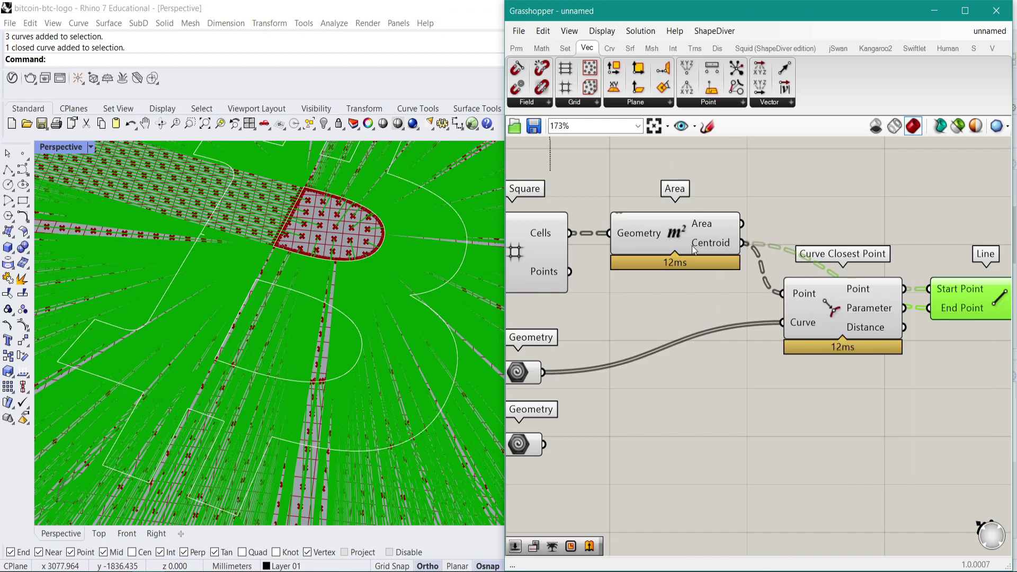
right_click_drag(527, 240, 624, 239)
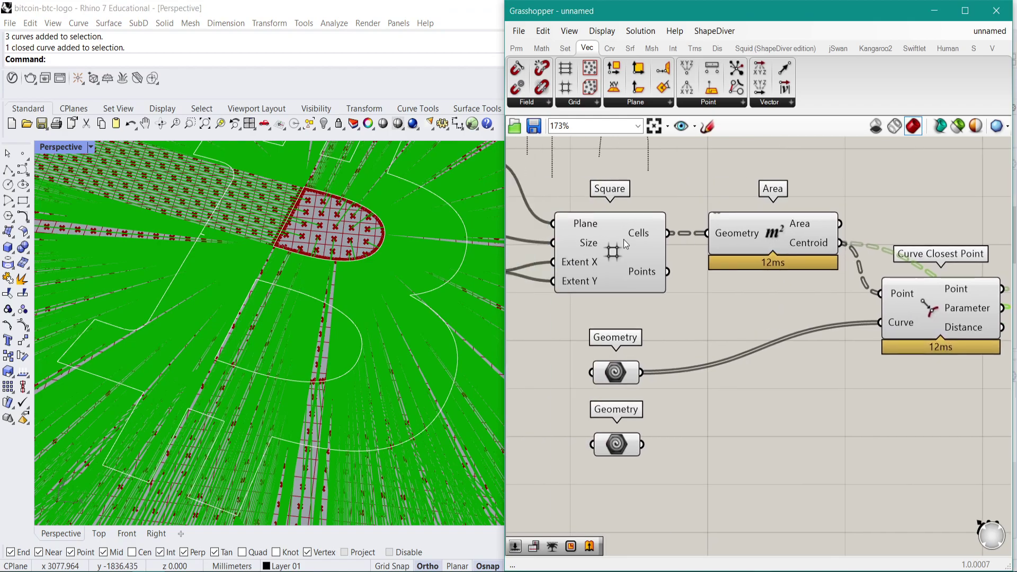
right_click(652, 234)
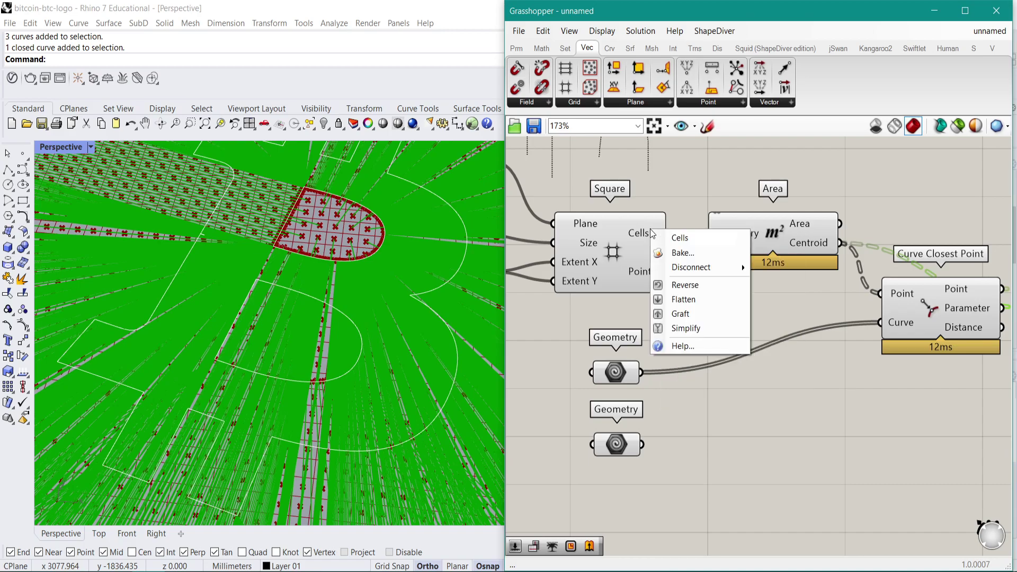
left_click(688, 300)
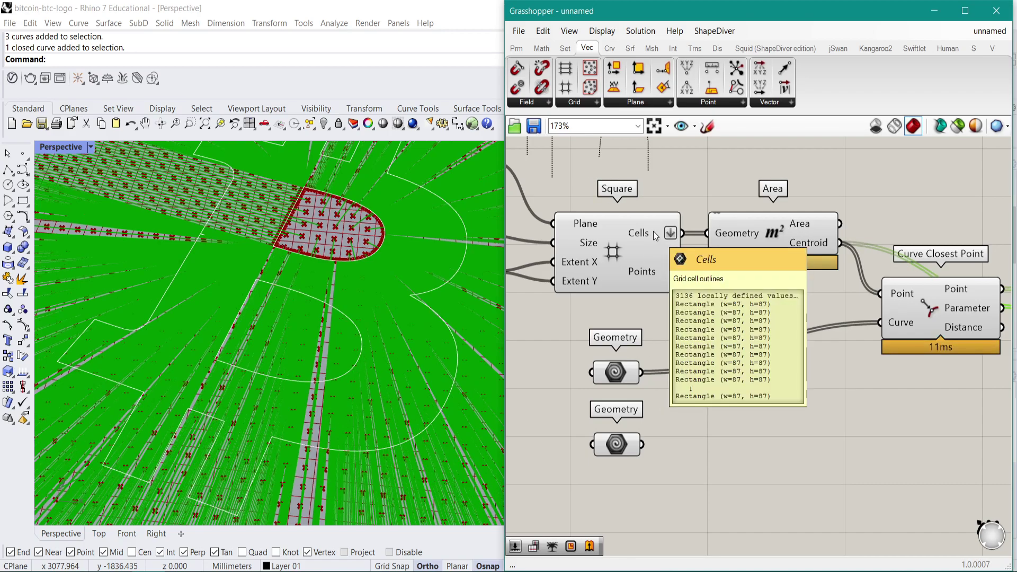
mouse_move(831, 242)
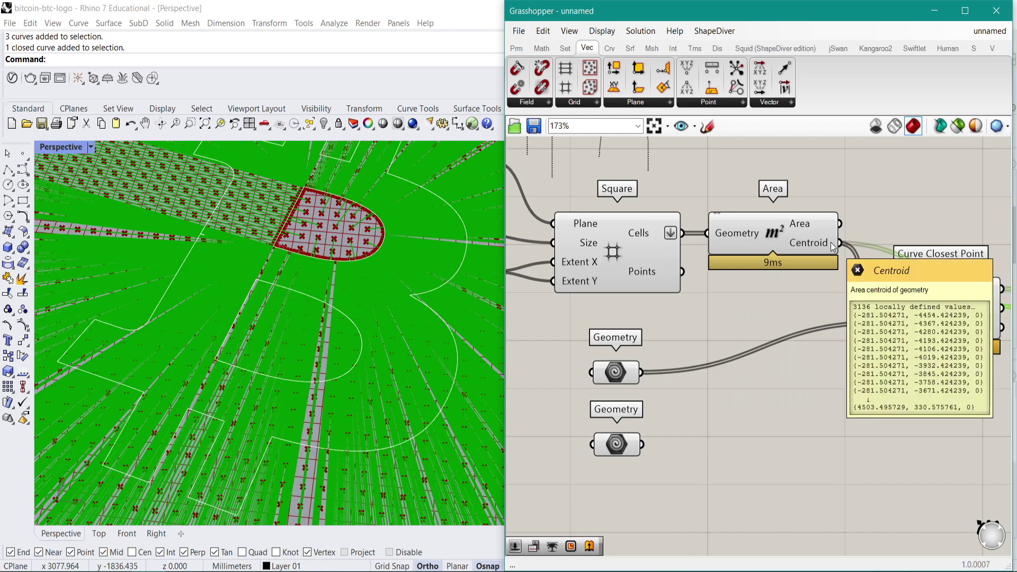
Step: Graft the Curve input of Curve Closest Point and inspect the resulting lines around the Bitcoin logo
right_click_drag(845, 271, 764, 253)
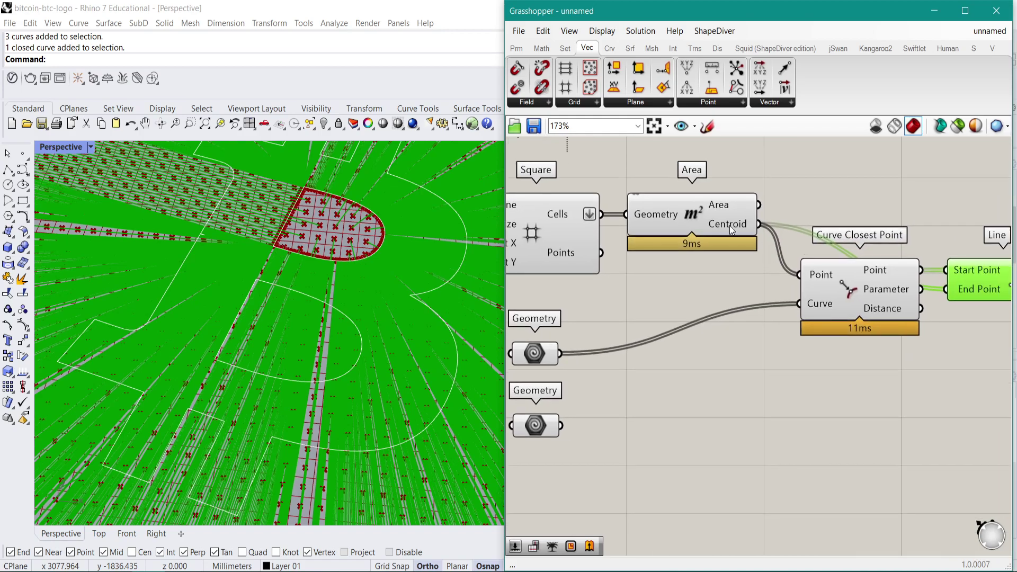
right_click(818, 312)
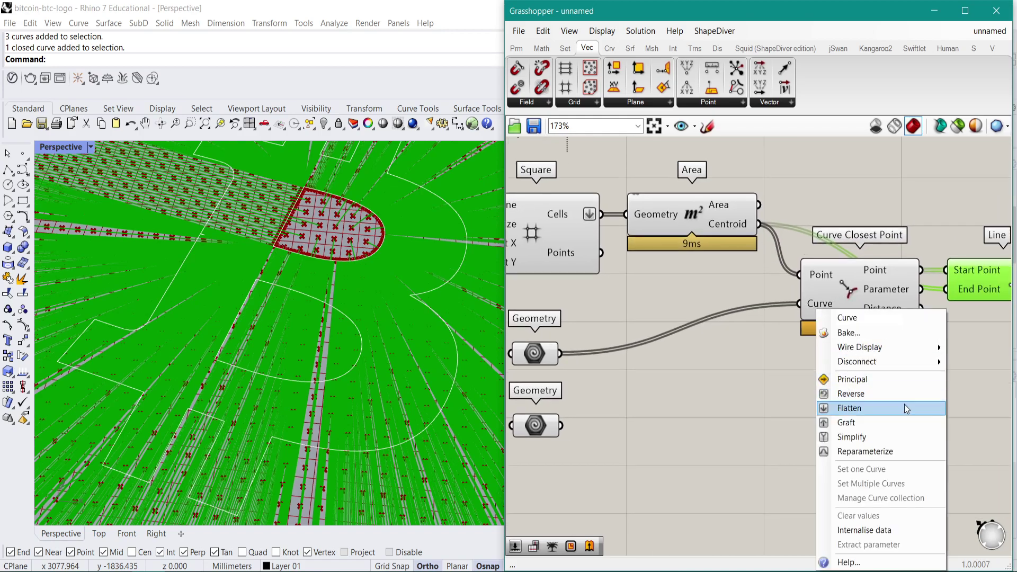
left_click(889, 423)
right_click_drag(800, 329, 748, 338)
scroll(294, 323, "up", 10)
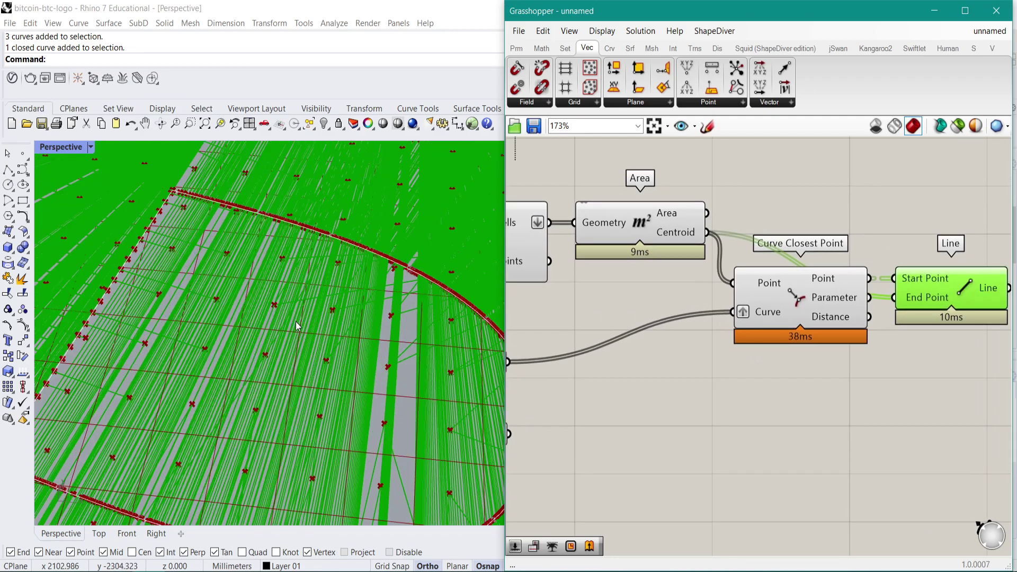
scroll(373, 305, "down", 4)
scroll(374, 308, "down", 3)
right_click_drag(931, 298, 873, 310)
scroll(873, 310, "down", 3)
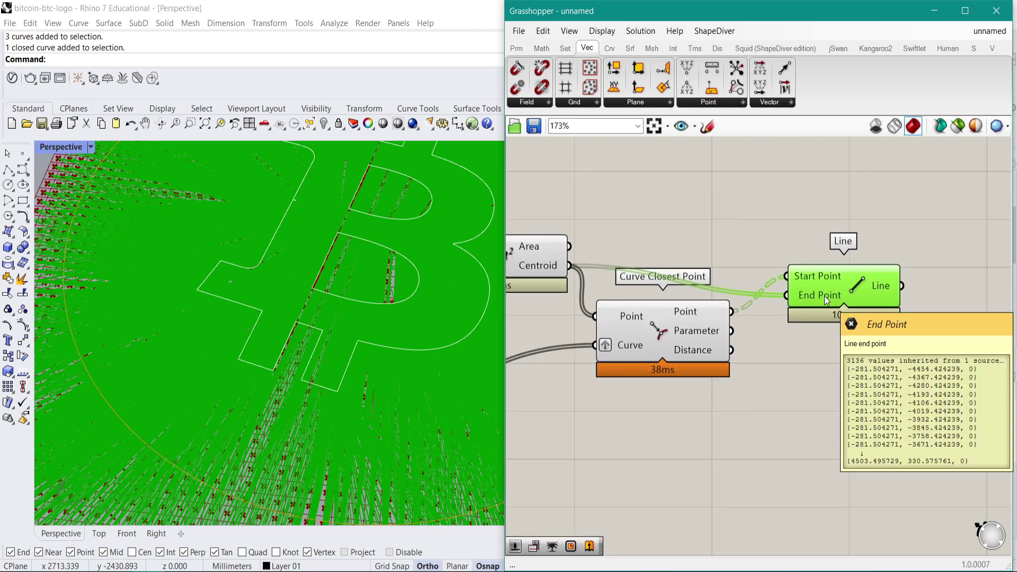
Step: Add a Flip Matrix component and connect the Point output of Curve Closest Point to its Data input
mouse_move(748, 306)
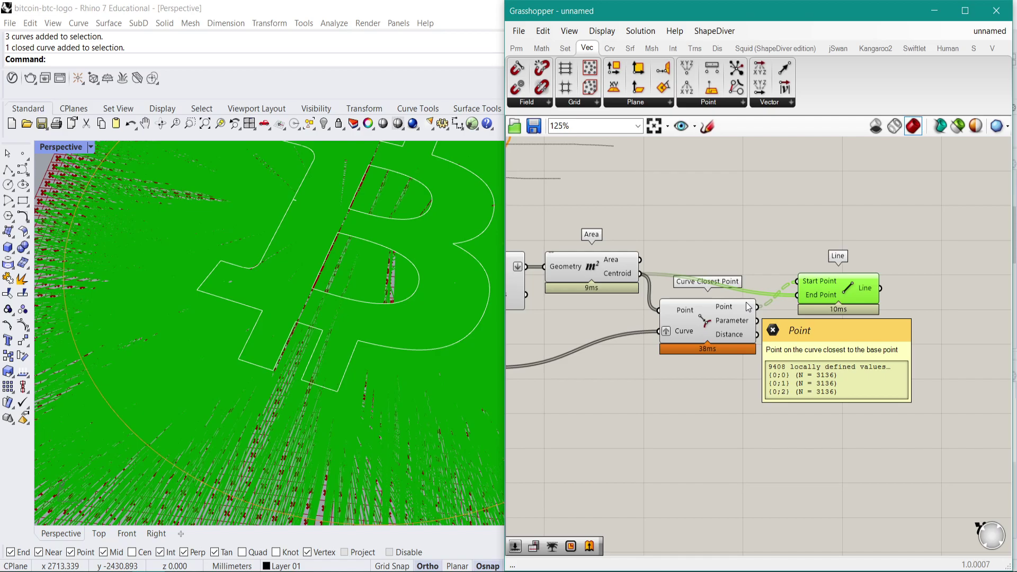
left_click_drag(847, 302, 848, 283)
left_click(766, 325)
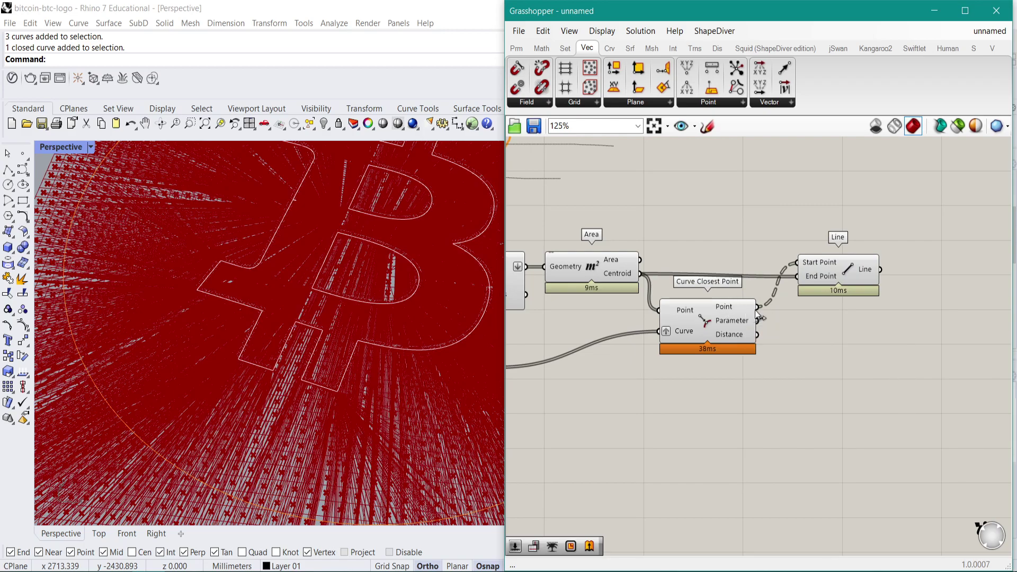
left_click_drag(848, 284, 847, 268)
double_click(829, 355)
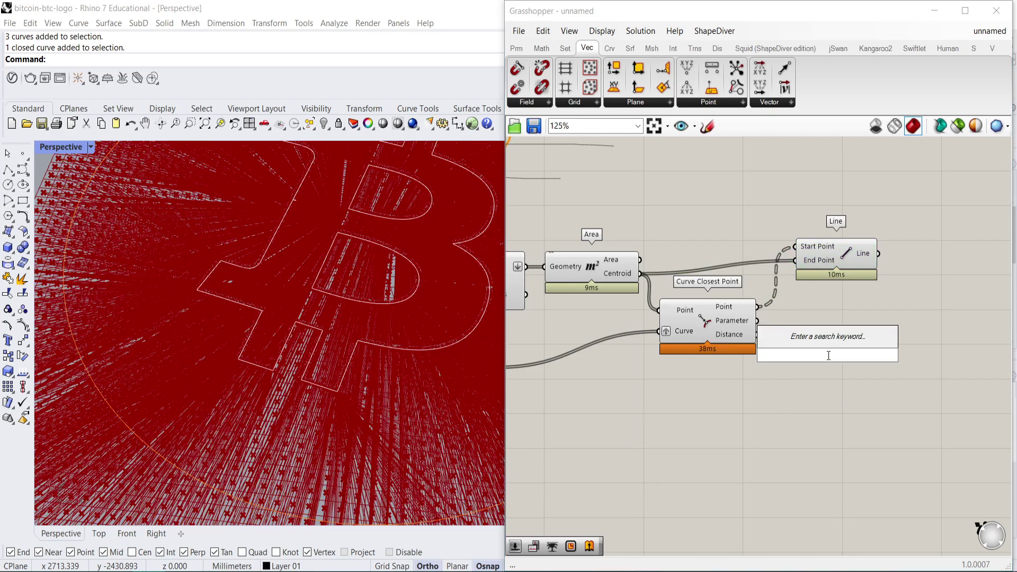
type("flip")
left_click(814, 325)
left_click_drag(758, 306, 831, 312)
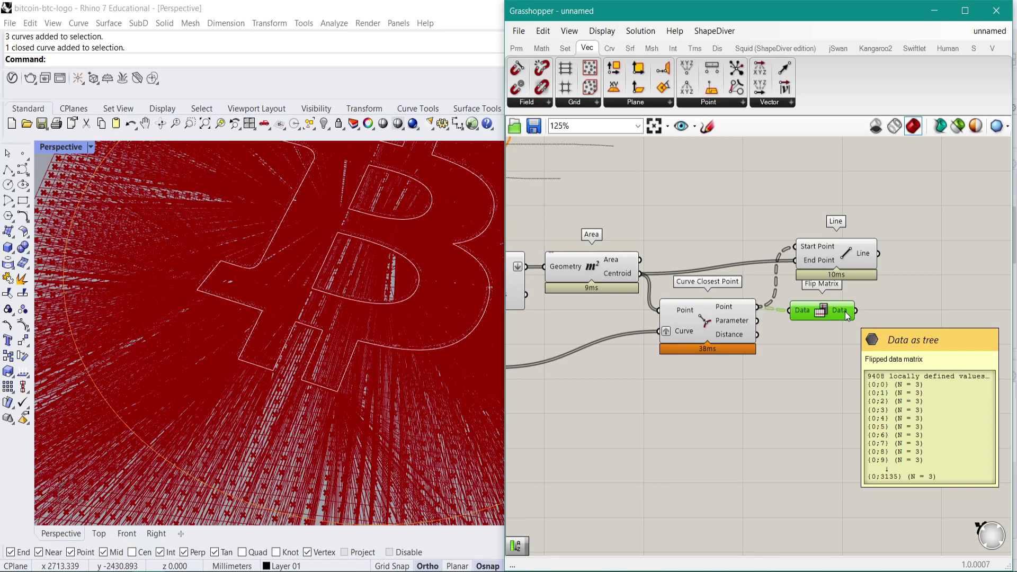
Step: Delete the Line component and add a Panel connected to the Flip Matrix's Data output
left_click(818, 269)
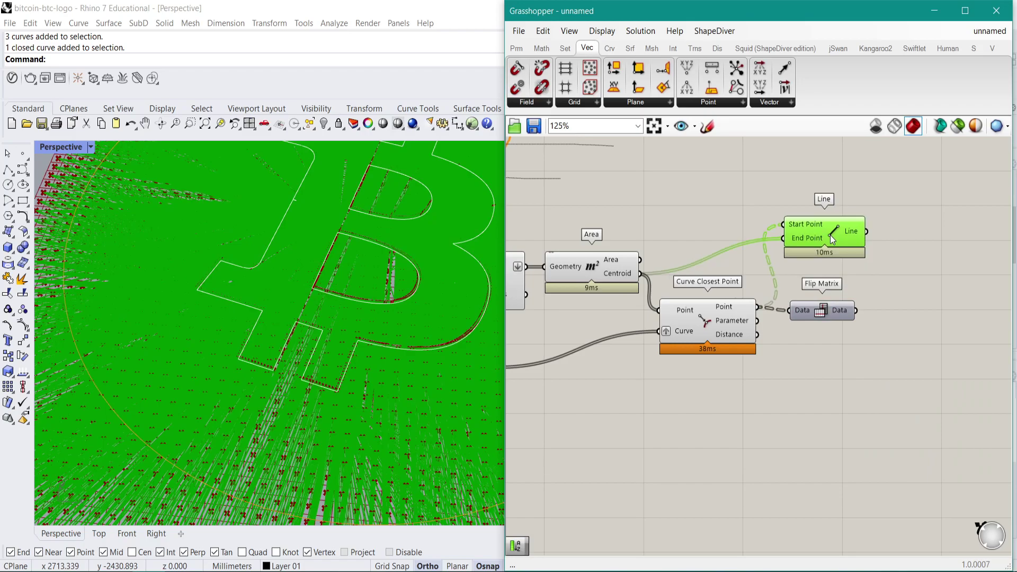
key("Delete")
left_click(837, 310)
right_click_drag(838, 310, 747, 315)
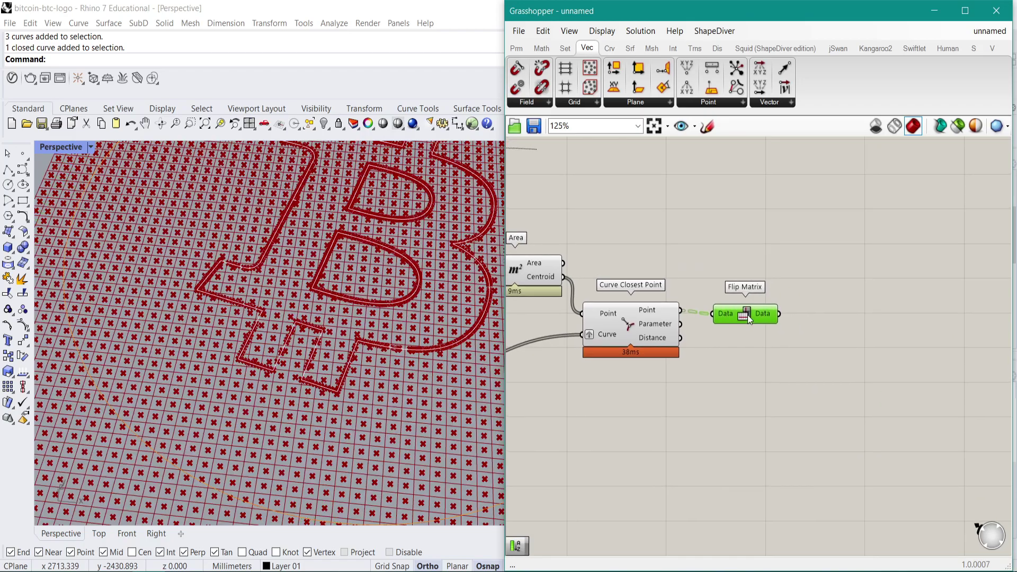
double_click(831, 307)
type("panel")
key("Return")
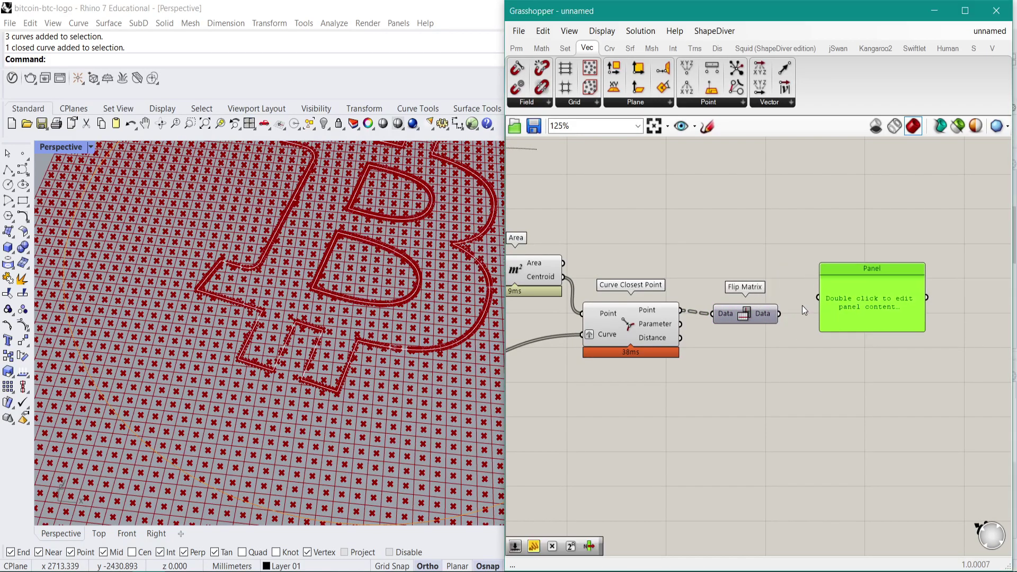
left_click_drag(791, 311, 818, 297)
Step: Feed the Distance output of Curve Closest Point into Flip Matrix instead and enlarge the Panel to show more values
left_click_drag(716, 318, 713, 314)
left_click_drag(737, 322, 736, 339)
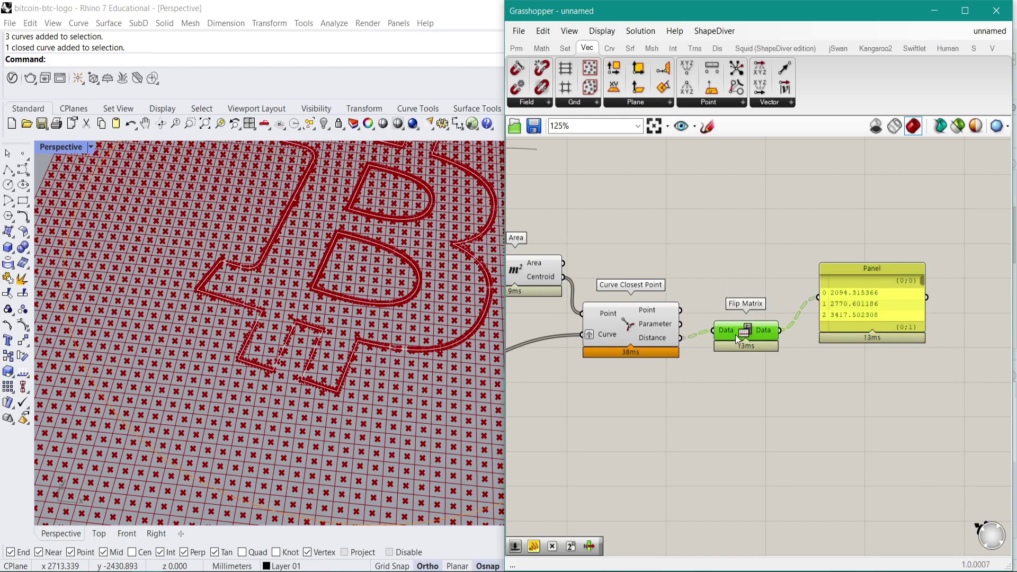
left_click_drag(861, 330, 865, 407)
left_click_drag(868, 356, 893, 381)
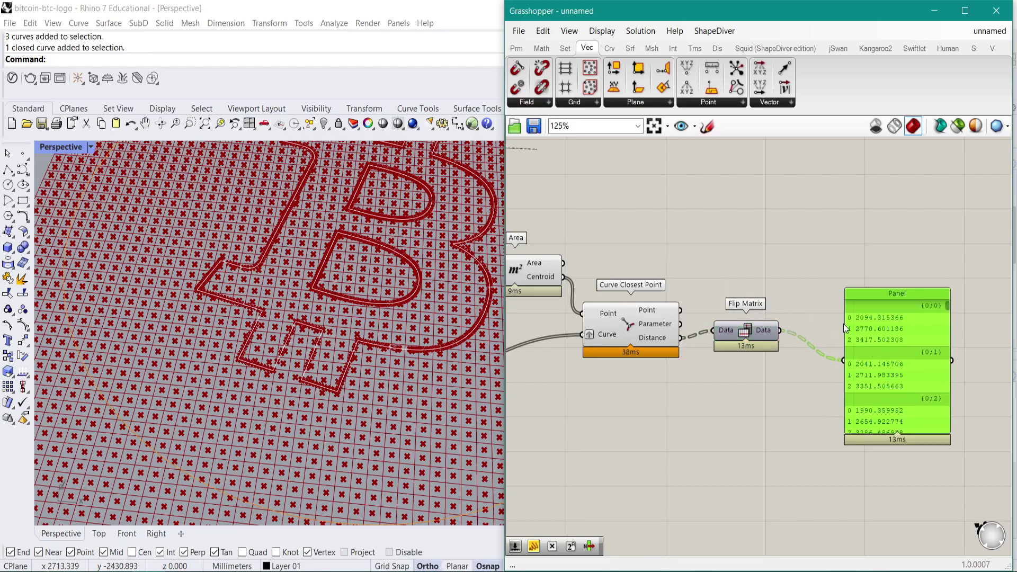
right_click_drag(897, 319, 844, 351)
Step: Add a Sort List component and connect the Flip Matrix output to both its Keys and Values A inputs
right_click_drag(770, 321, 738, 288)
double_click(738, 288)
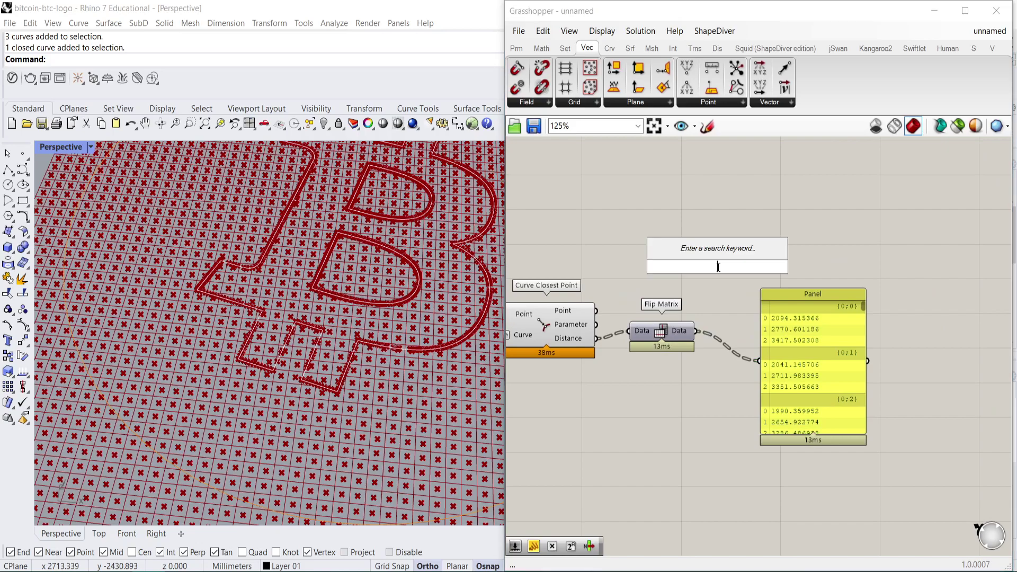
type("sort")
left_click(713, 254)
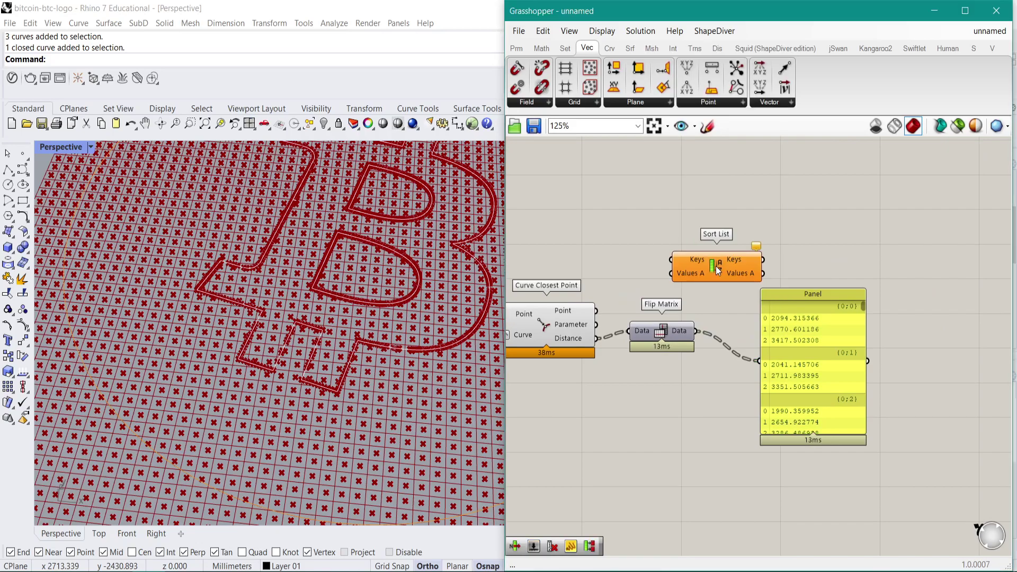
left_click_drag(700, 337, 691, 314)
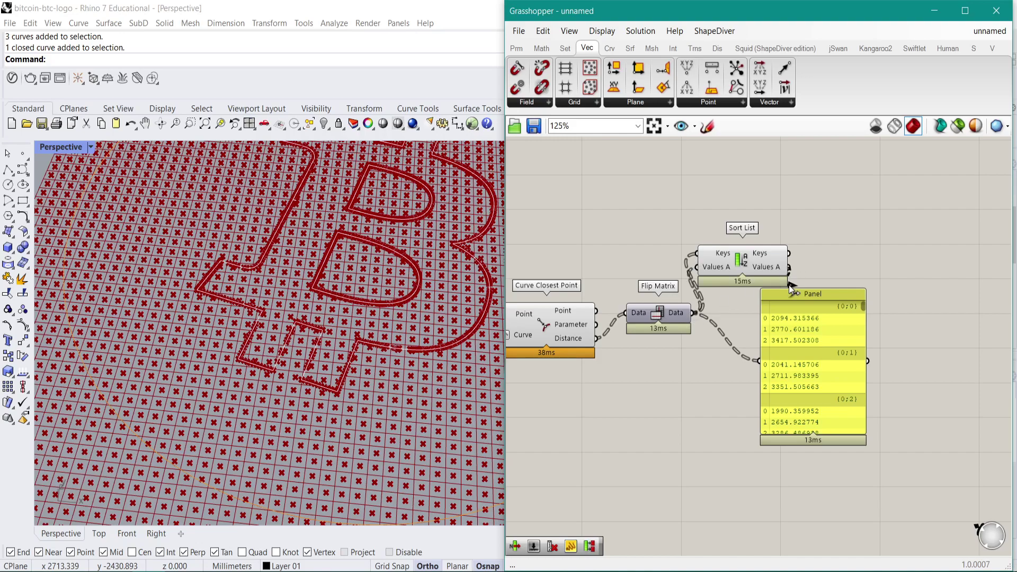
Step: Connect Sort List's Values A output to the Panel and look through the sorted distances for each cell
left_click_drag(770, 361, 771, 362)
left_click_drag(790, 375, 847, 348)
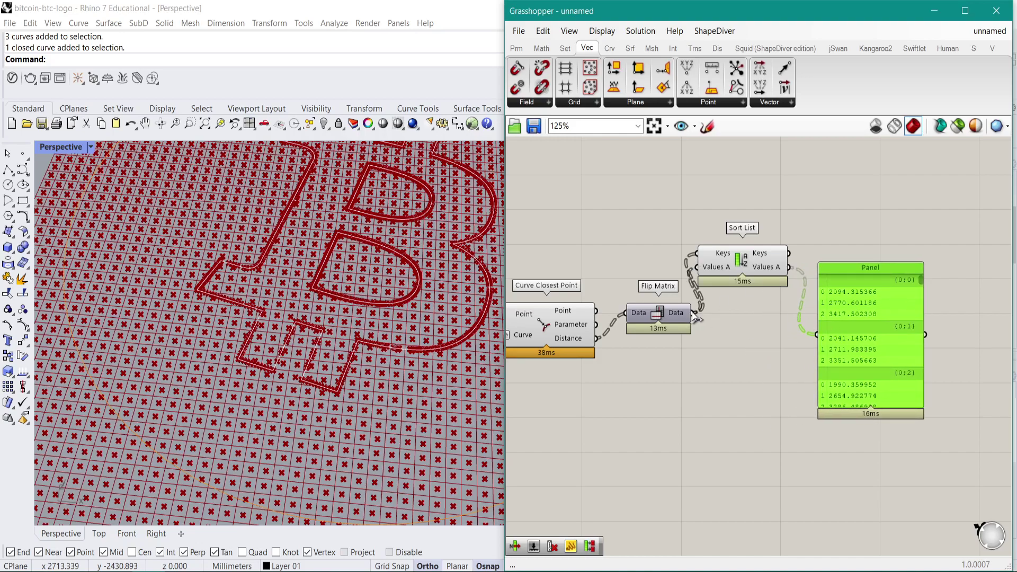
left_click_drag(920, 281, 921, 367)
left_click_drag(793, 269, 816, 335)
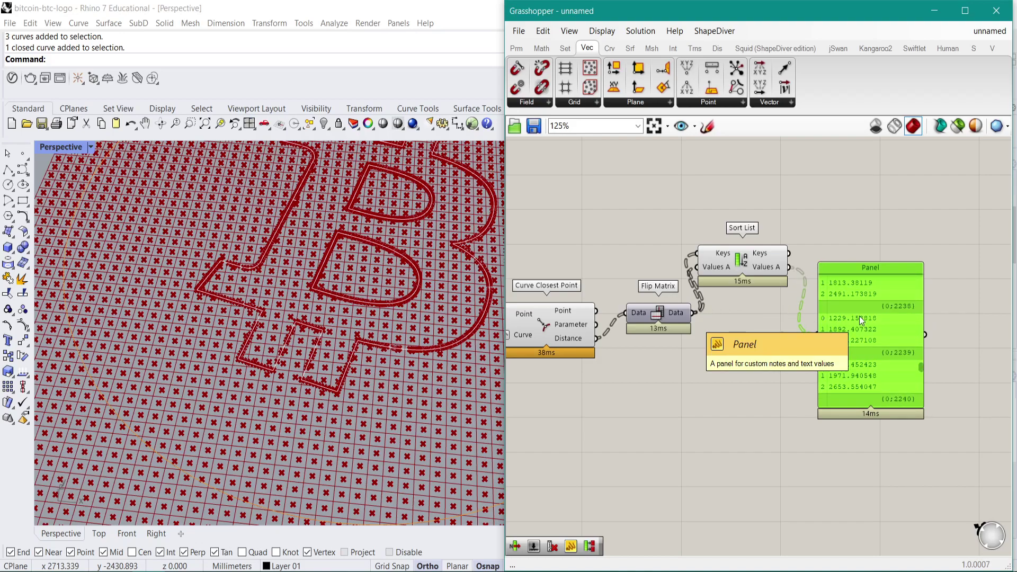
right_click_drag(859, 315, 796, 327)
left_click_drag(774, 331, 829, 321)
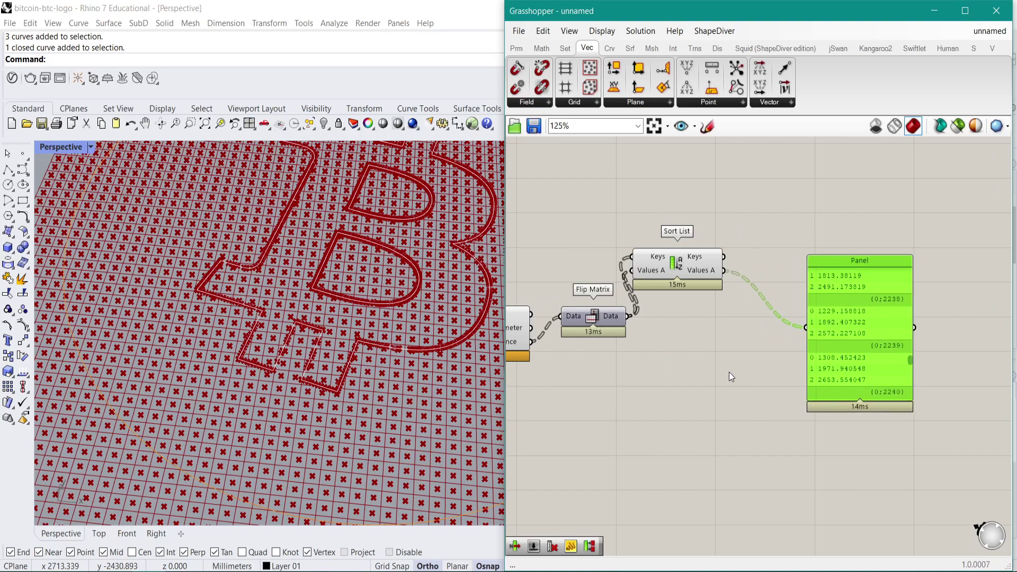
Step: Add a List Item component between Sort List and the Panel
double_click(729, 372)
type("list")
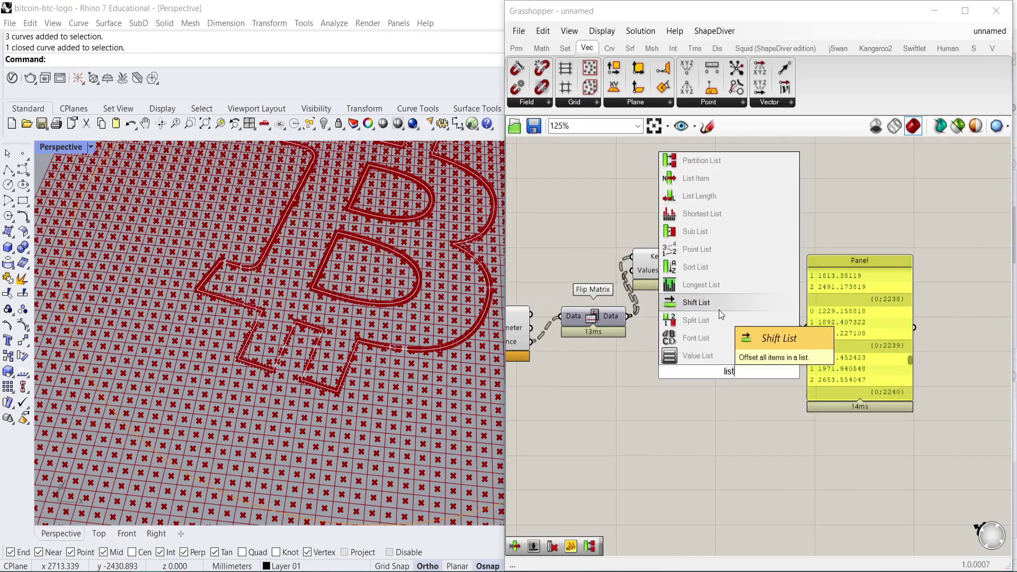
scroll(830, 303, "up", 4)
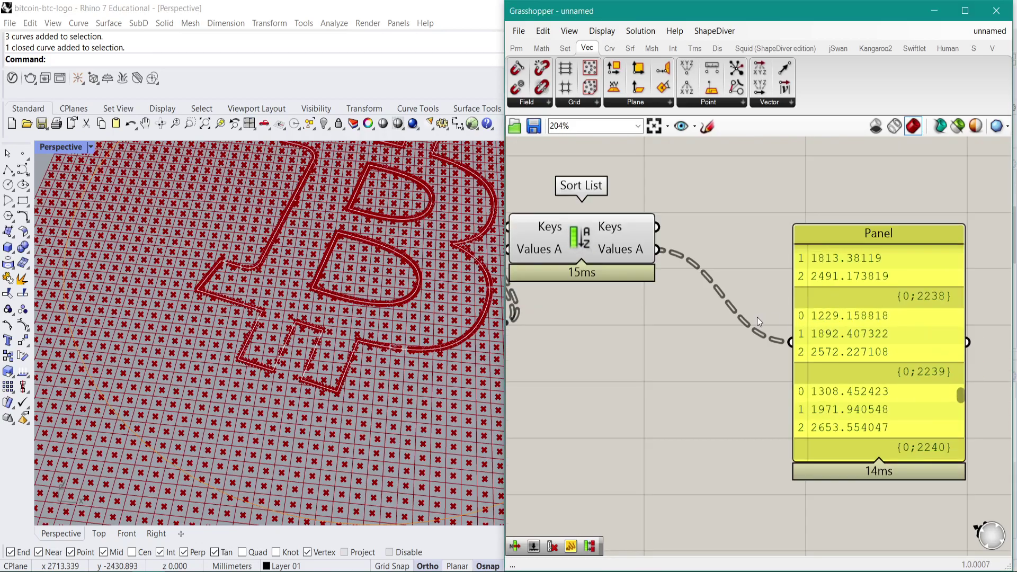
double_click(721, 386)
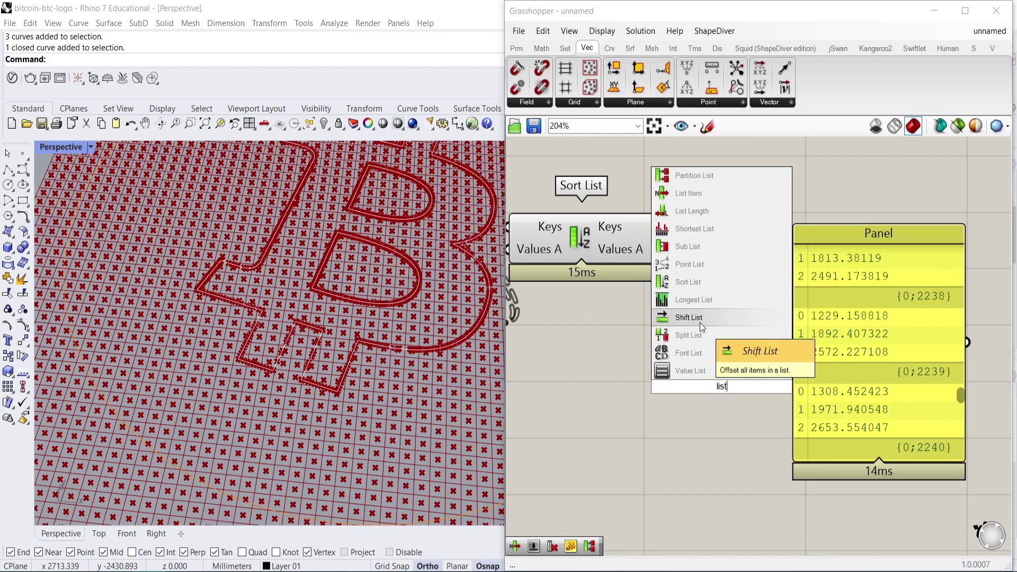
type("item")
key("Return")
Step: Create a Number Slider starting at -1 and connect it to the Index input of List Item
double_click(560, 418)
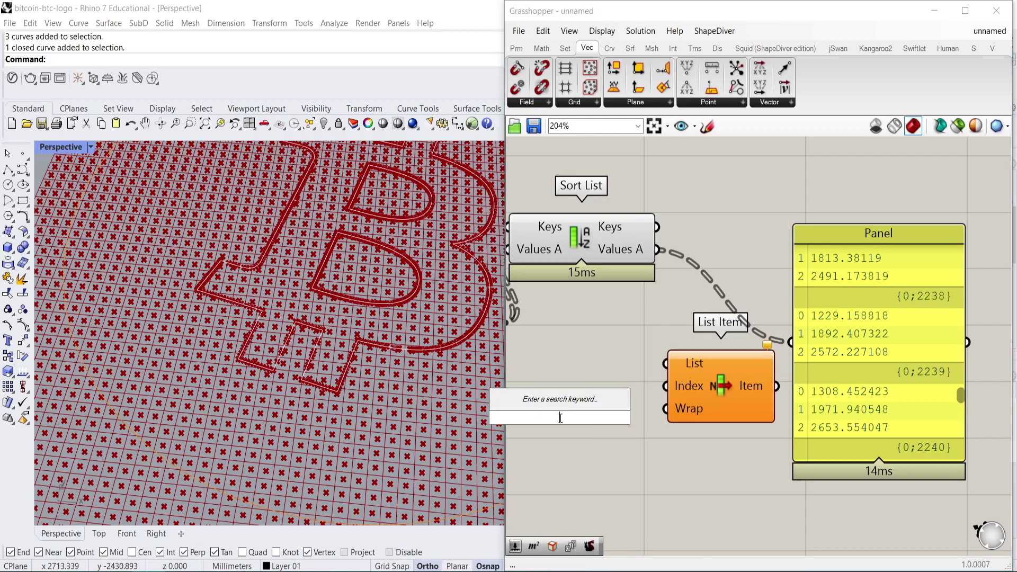
type("-")
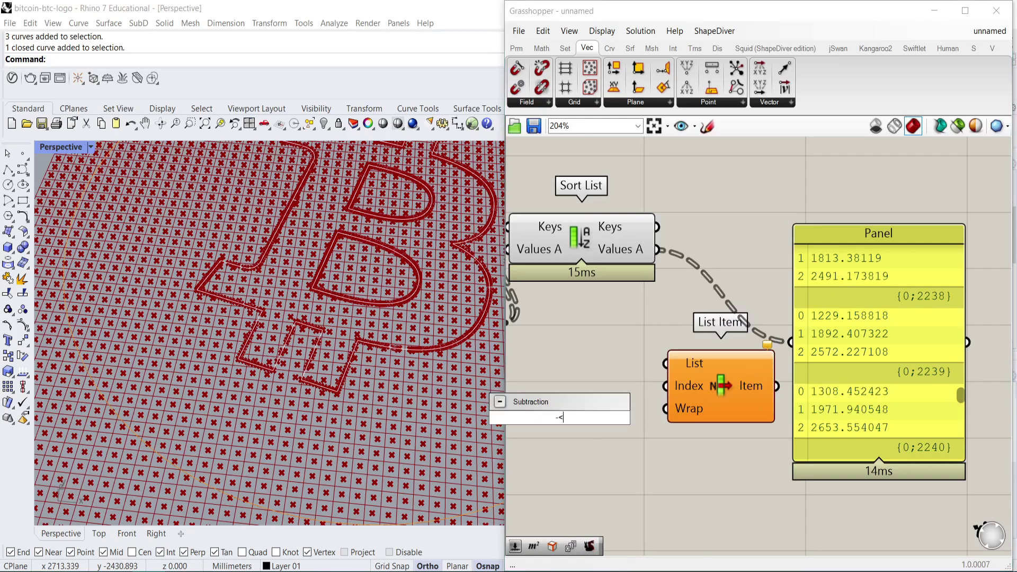
type("1<")
key("Return")
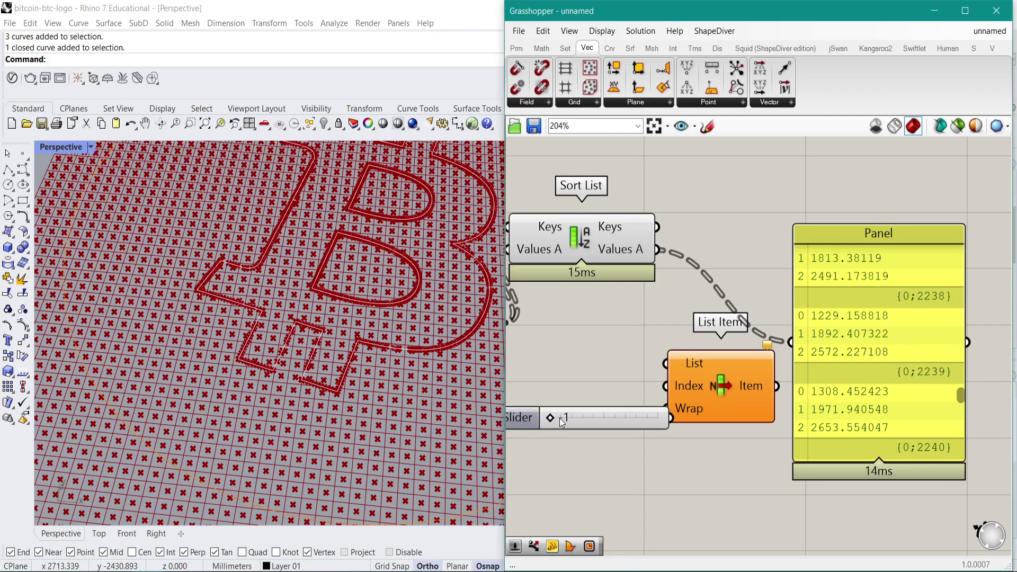
left_click_drag(689, 406, 724, 406)
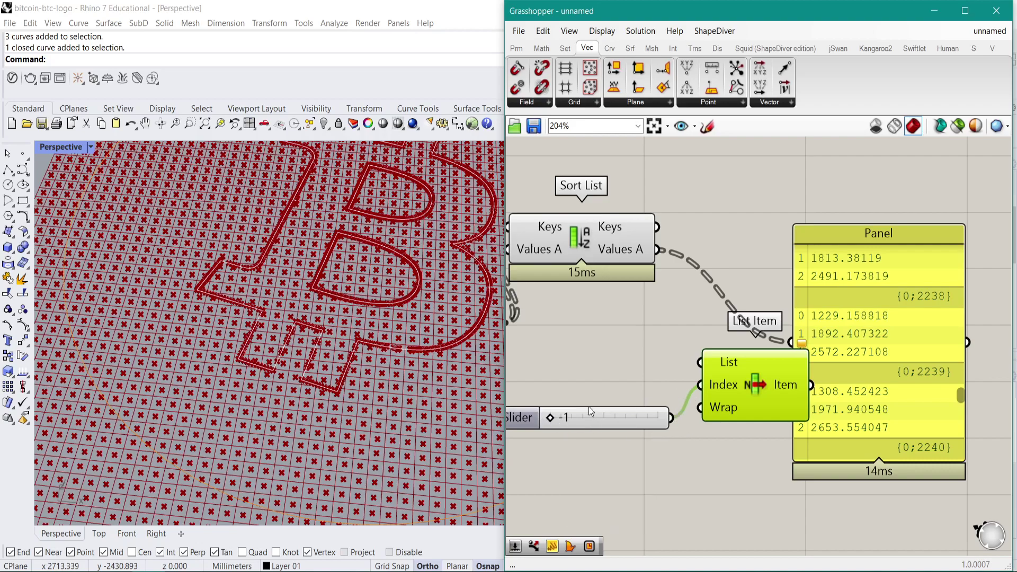
Step: Connect Sort List's Values A output to List Item's List input and set the index slider to 0
left_click_drag(702, 363, 657, 251)
right_click_drag(713, 291, 663, 278)
left_click_drag(846, 339, 875, 325)
scroll(875, 326, "down", 2)
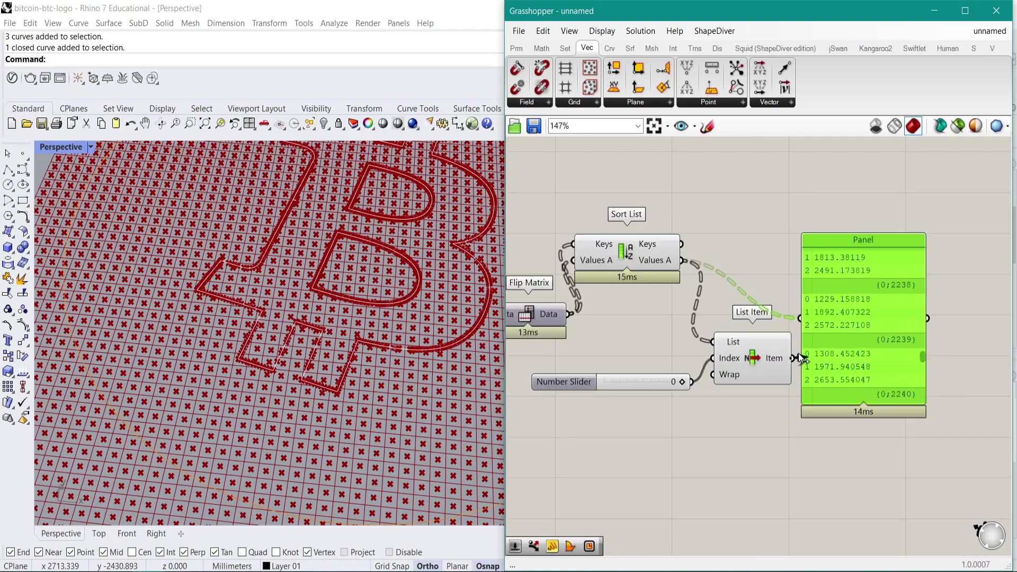
Step: Connect List Item's Item output to the Panel and look through the smallest distance of each cell
left_click_drag(796, 359, 803, 320)
right_click_drag(871, 306, 821, 310)
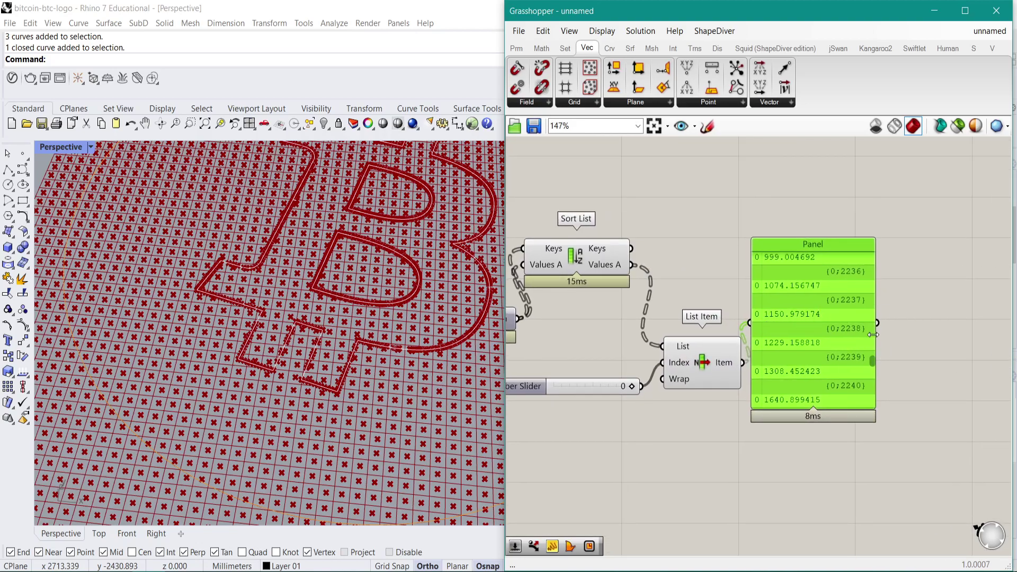
left_click_drag(871, 361, 859, 250)
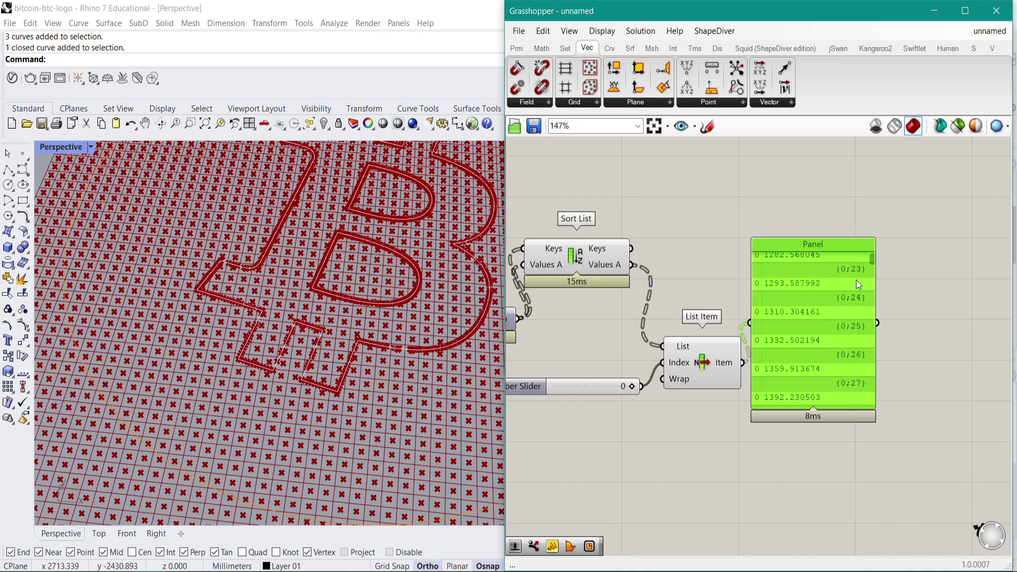
scroll(856, 279, "down", 1)
Step: Reposition the List Item component to leave more space before the Panel
right_click_drag(783, 351, 844, 368)
left_click_drag(728, 348, 738, 326)
right_click_drag(699, 310, 710, 303)
right_click(661, 358)
right_click_drag(748, 262, 709, 291)
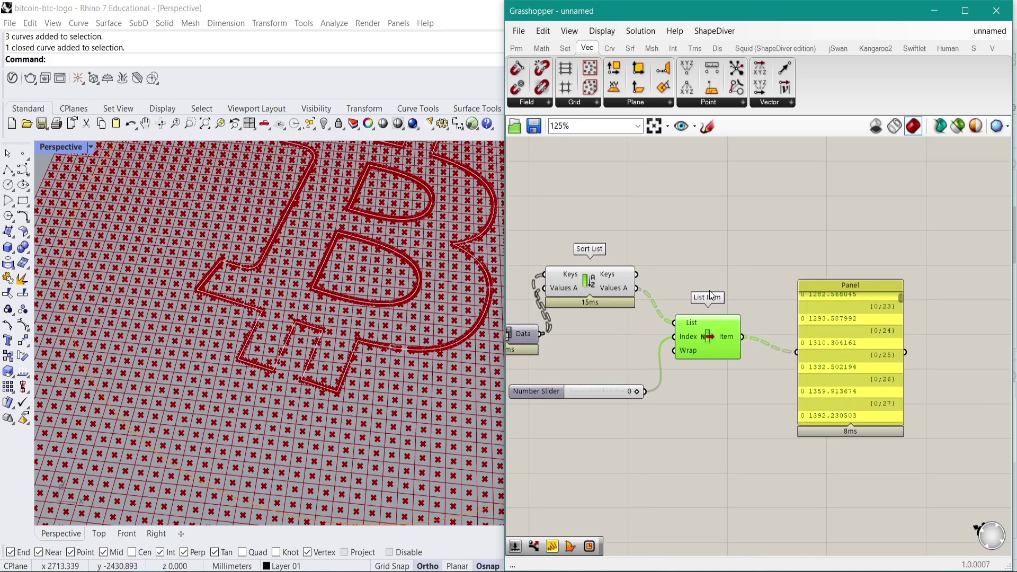
Step: Flatten the Item output of List Item and shift the Panel further away from it
scroll(757, 331, "down", 2)
right_click_drag(672, 339, 697, 304)
right_click_drag(665, 386, 699, 358)
right_click_drag(788, 227, 763, 243)
scroll(763, 242, "up", 2)
right_click(749, 335)
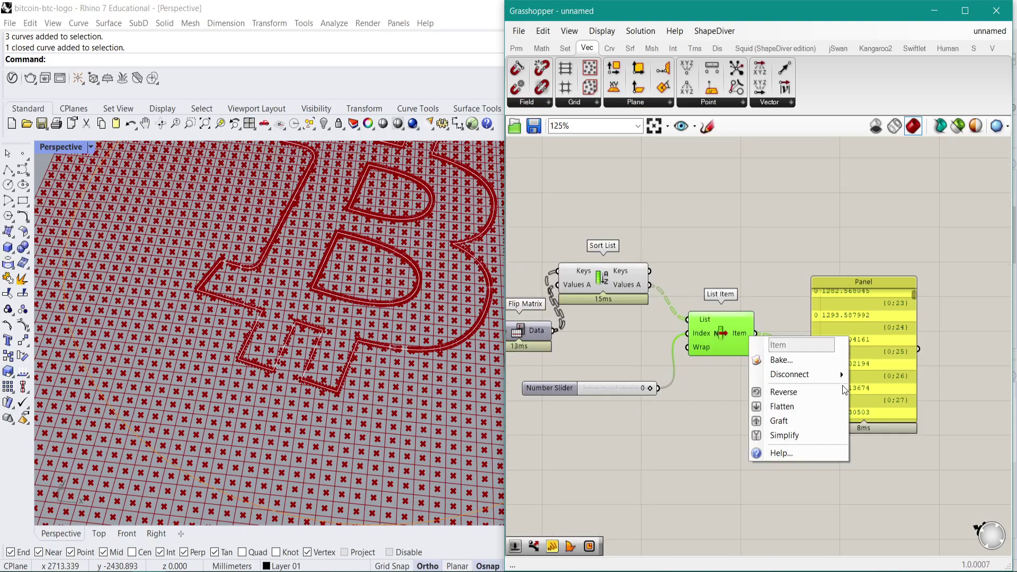
left_click(805, 409)
right_click_drag(803, 275, 757, 311)
left_click_drag(806, 380, 843, 370)
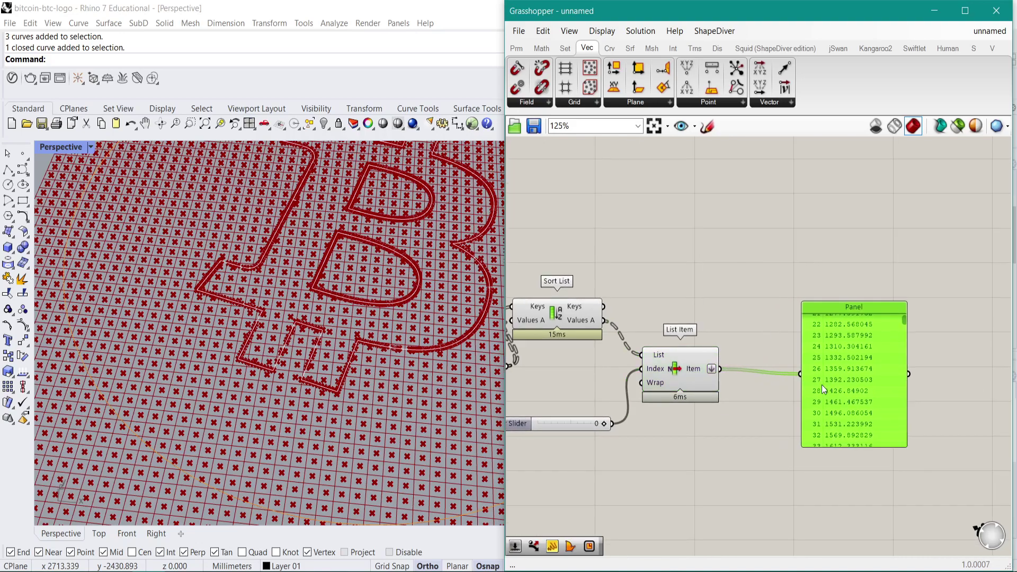
Step: Add a Remap Numbers component and place it above the Panel
double_click(740, 287)
type("mat")
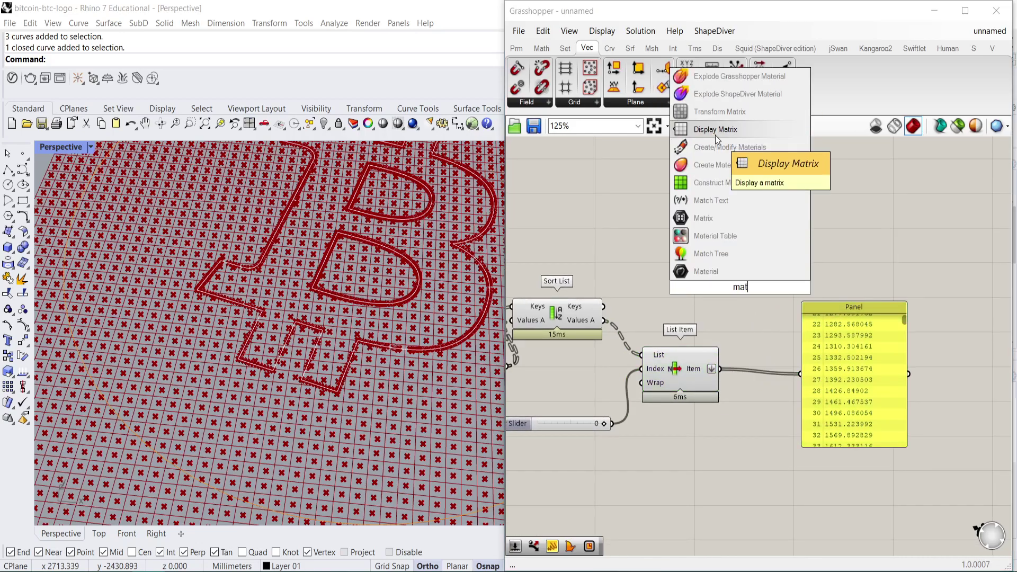
type("r")
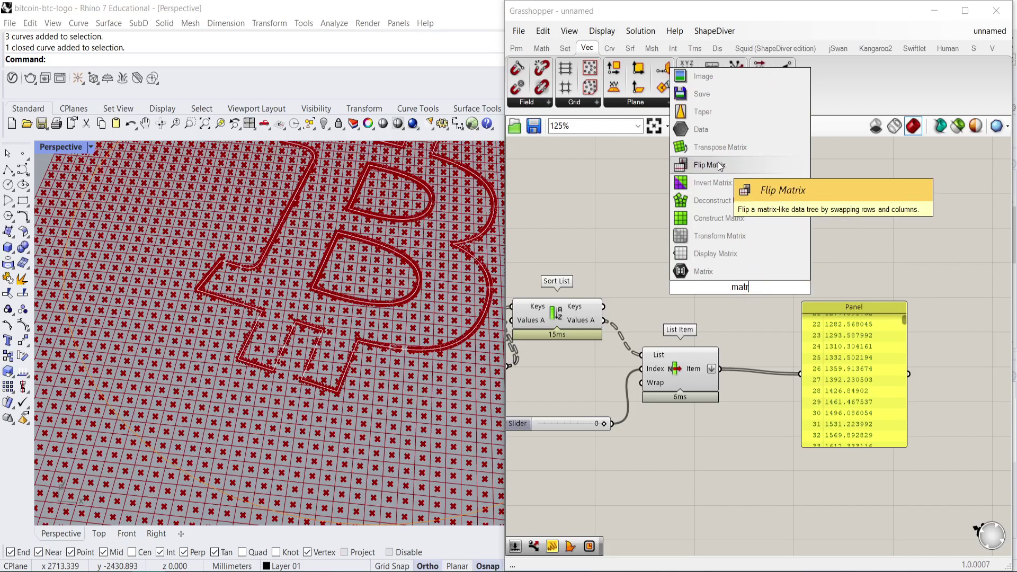
key("ctrl+a")
type("rem")
left_click(722, 270)
left_click_drag(738, 293, 793, 290)
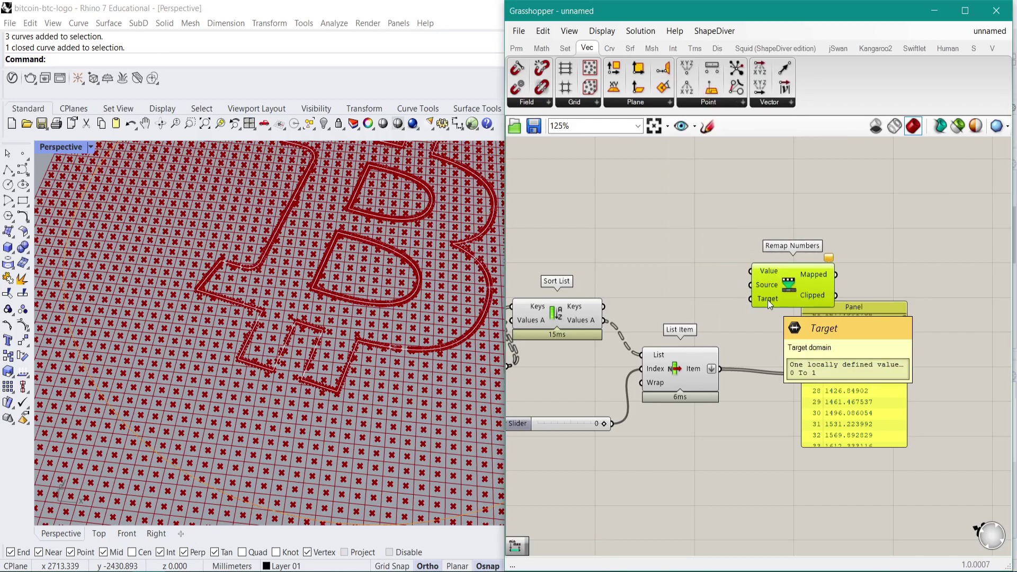
Step: Add a number slider with value 255 and connect it to the Target input of Remap Numbers
double_click(691, 279)
type("255")
key("Return")
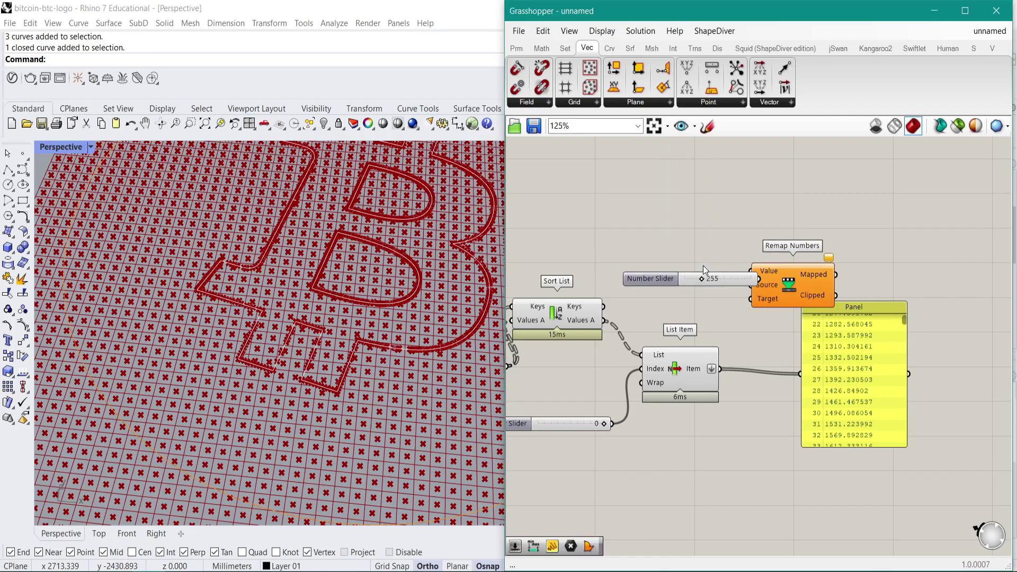
left_click(797, 301)
scroll(796, 299, "up", 3)
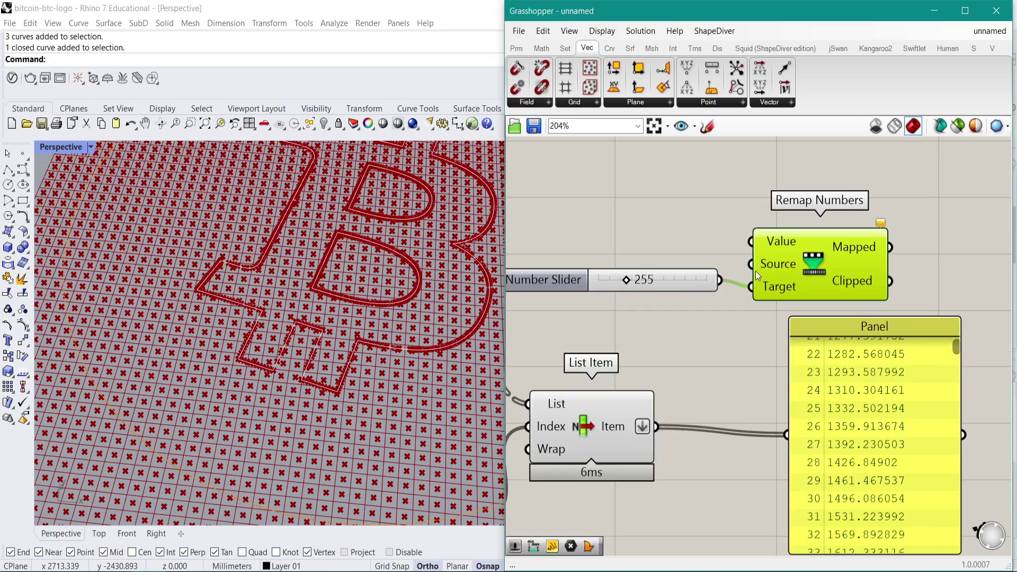
Step: Add a Bounds component fed by List Item's Item output and connect its Domain to the Source input of Remap Numbers
left_click(565, 48)
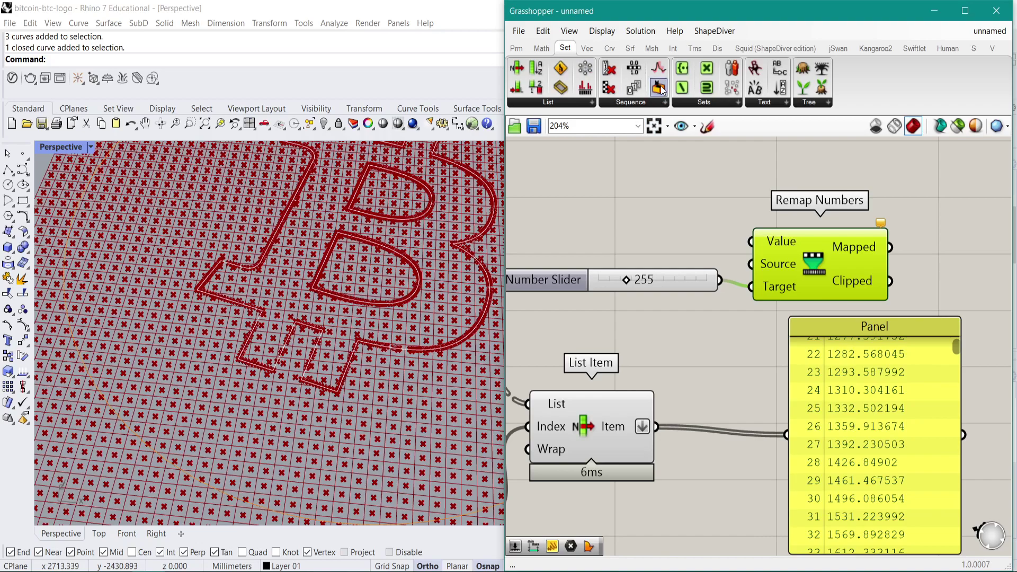
double_click(656, 203)
type("bound")
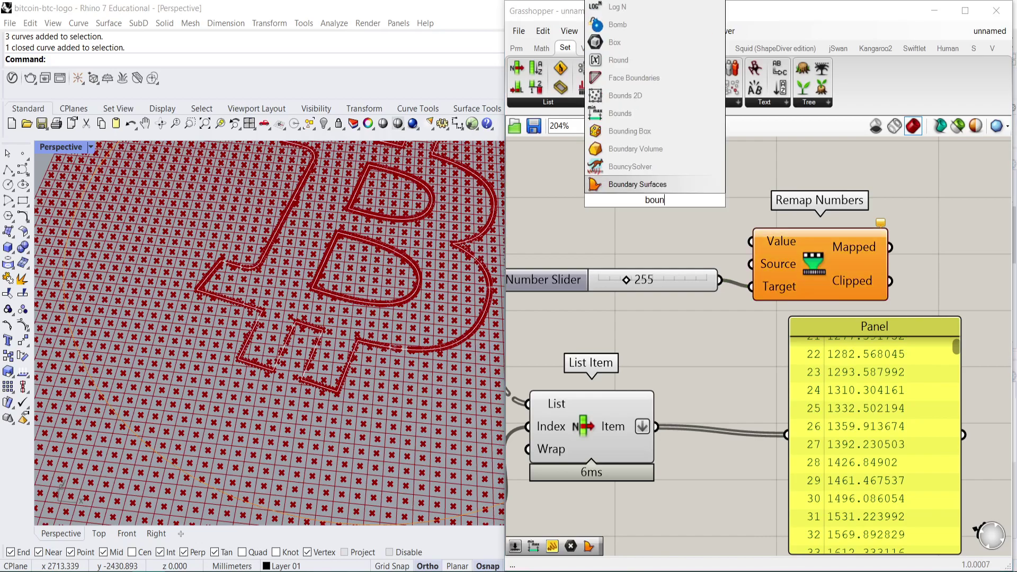
left_click(647, 123)
left_click_drag(657, 427, 605, 210)
left_click_drag(669, 192, 741, 347)
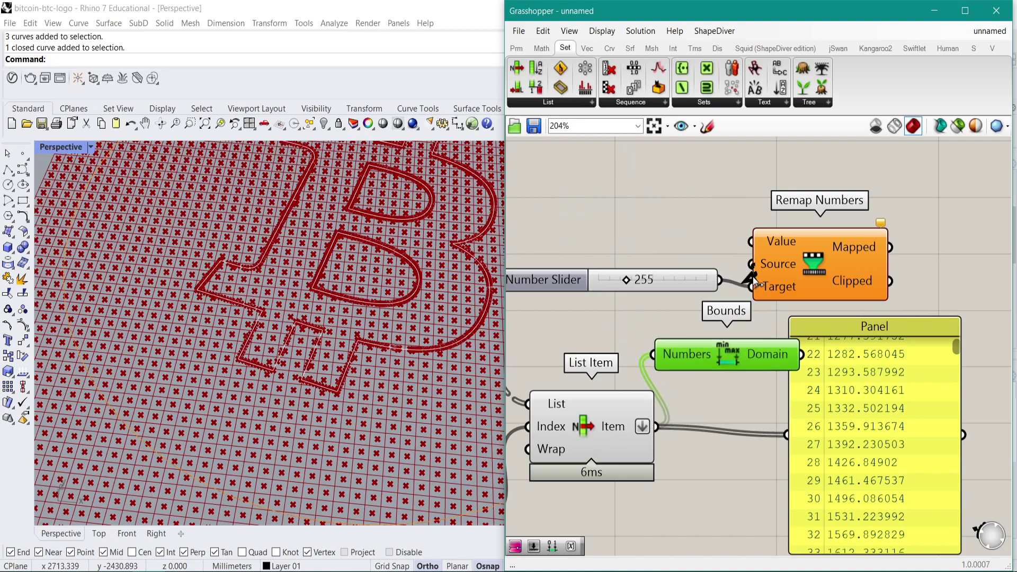
Step: Space out the Panel, Bounds and Remap Numbers components, and connect List Item's Item output to Remap Numbers' Value input
left_click_drag(870, 386, 953, 398)
left_click_drag(752, 354, 771, 362)
left_click_drag(812, 292, 914, 300)
scroll(786, 310, "down", 3)
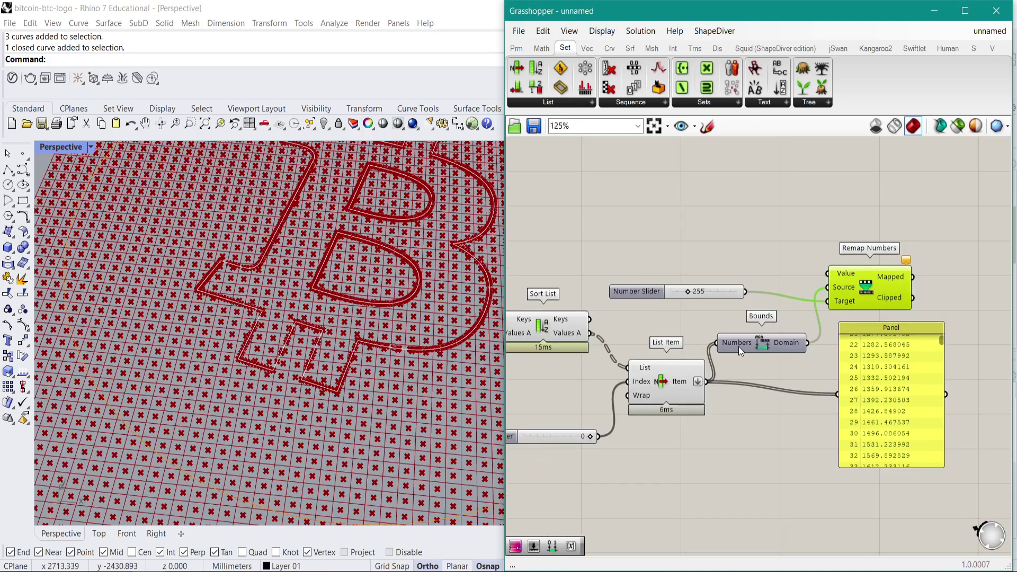
left_click(714, 384)
left_click_drag(709, 382, 827, 273)
right_click_drag(896, 272, 824, 271)
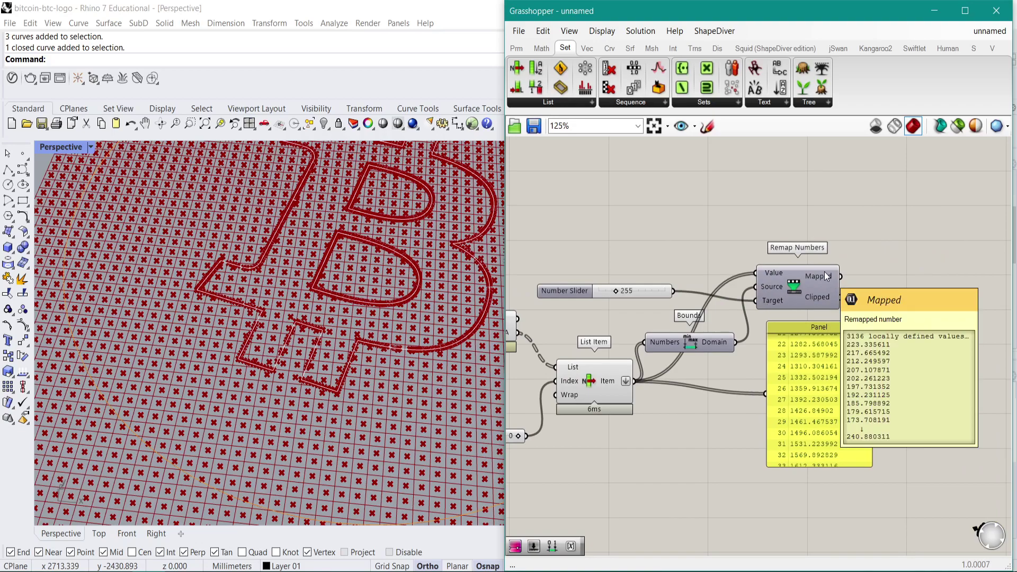
Step: Add a Colour RGB component and feed the Mapped output of Remap Numbers into its Red, Green and Blue inputs
right_click_drag(824, 271, 670, 268)
double_click(747, 264)
type("rgb")
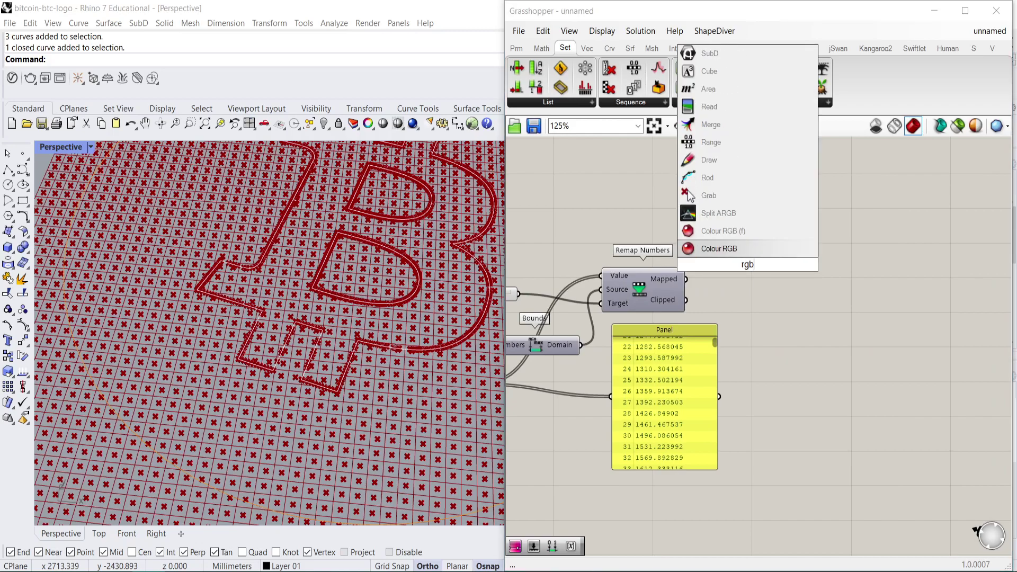
key("Return")
left_click_drag(728, 284, 793, 284)
left_click_drag(687, 280, 791, 311)
left_click_drag(791, 305, 688, 281)
Step: Add a Custom Preview component beside Colour RGB
double_click(907, 350)
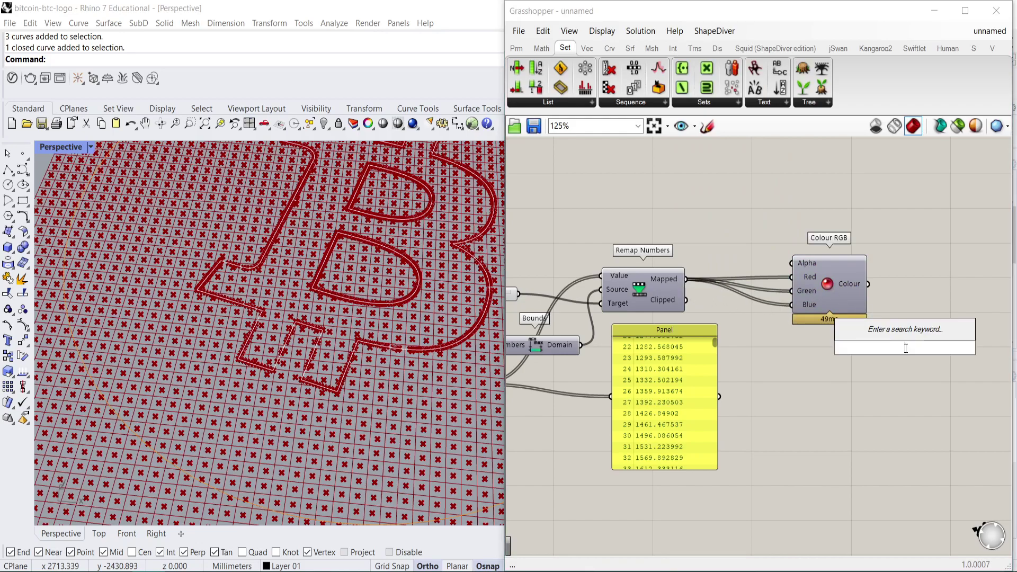
type("cist")
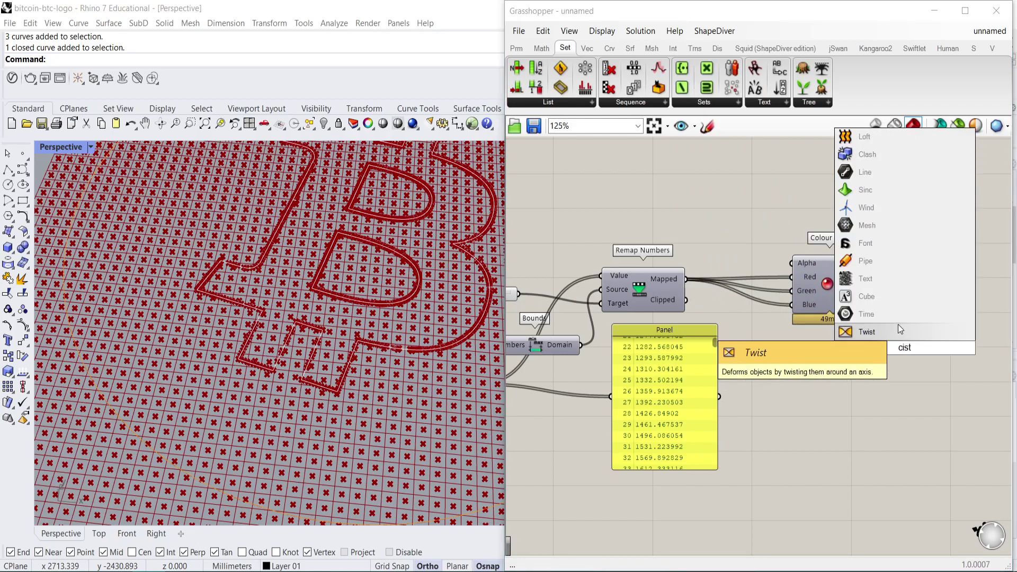
key("BackSpace")
key("BackSpace")
key("BackSpace")
type("ustom")
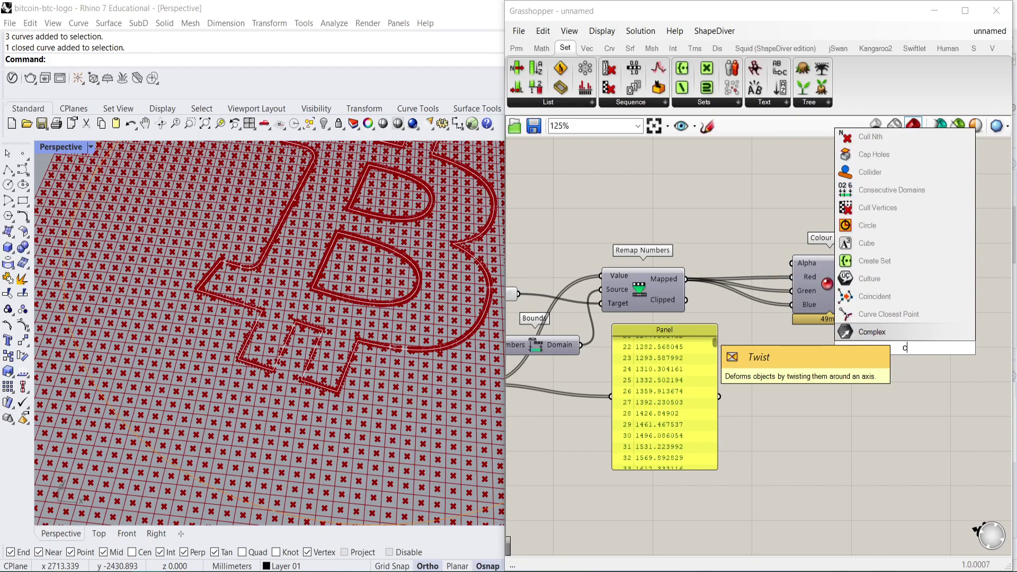
left_click(922, 279)
Step: Connect the Square grid's Cells to Custom Preview's Geometry input and the Colour RGB output to its Material input
left_click_drag(907, 343, 581, 289)
scroll(907, 283, "down", 6)
scroll(789, 310, "up", 5)
scroll(763, 360, "down", 5)
scroll(700, 397, "up", 4)
scroll(805, 376, "down", 4)
scroll(621, 339, "up", 4)
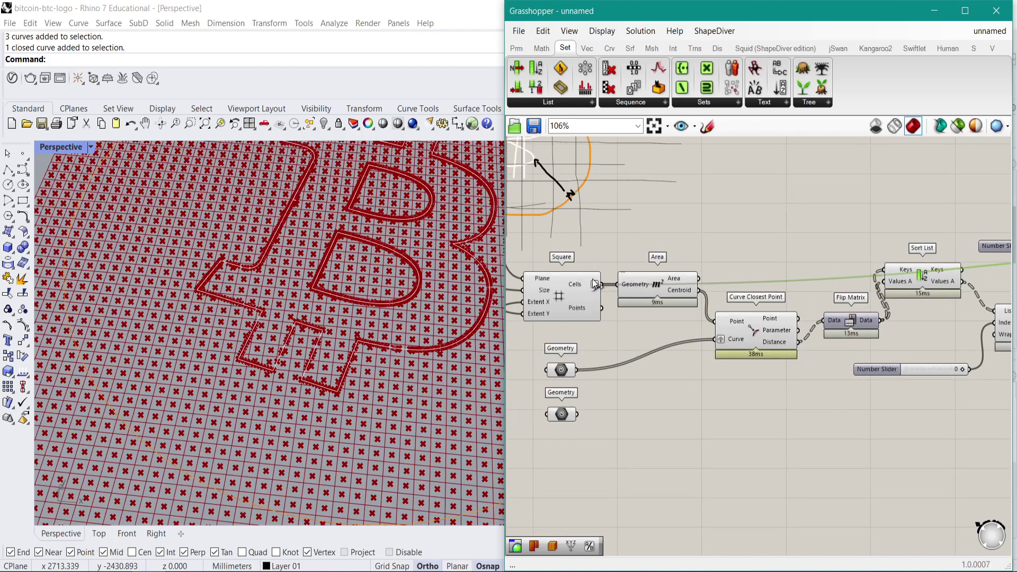
scroll(631, 282, "down", 5)
right_click_drag(931, 244, 687, 240)
scroll(879, 247, "up", 2)
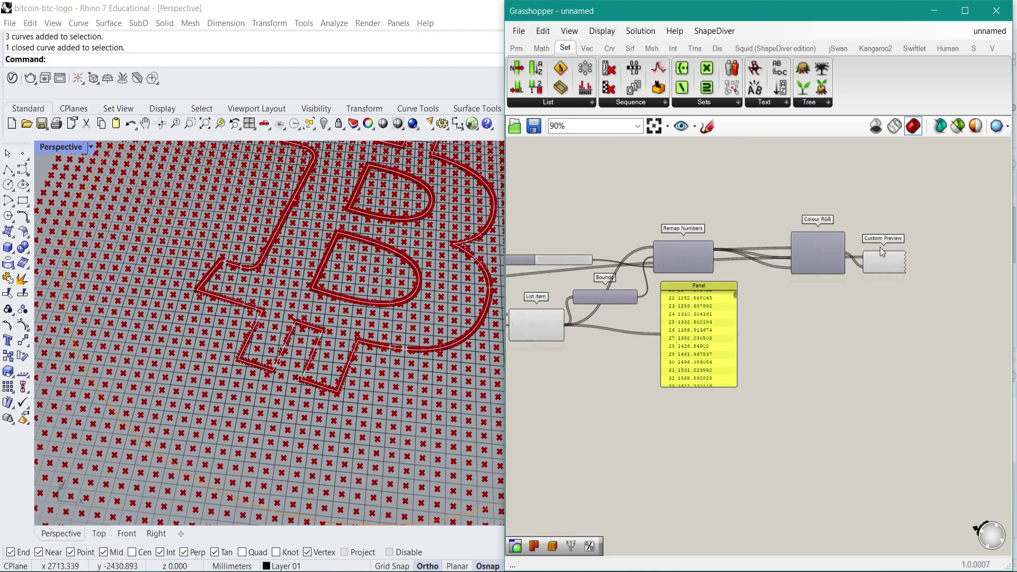
Step: Turn off the viewport preview of the List Item, Sort List, Curve Closest Point and Area components
left_click(552, 326)
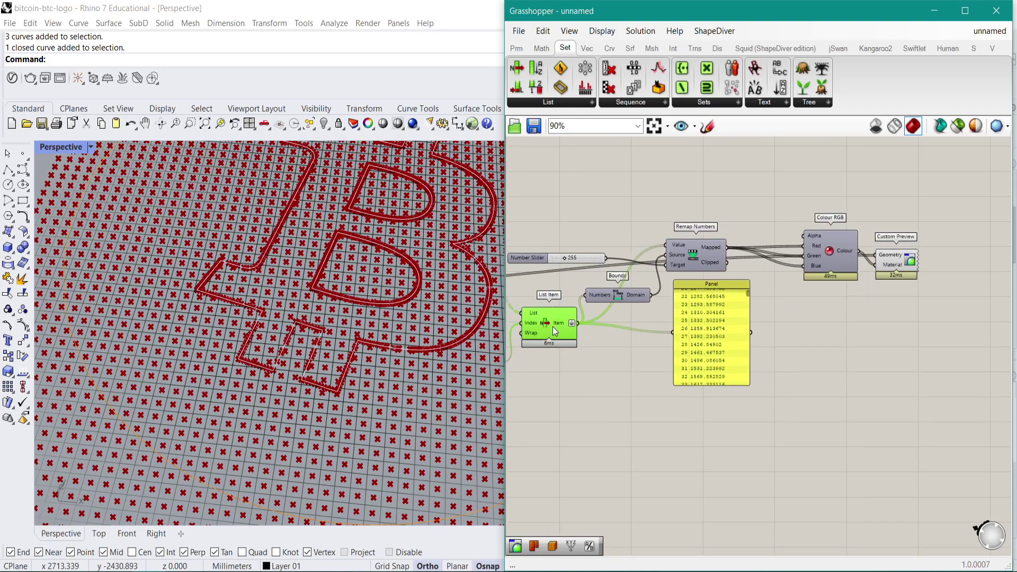
scroll(570, 295, "down", 2)
right_click_drag(566, 296, 768, 293)
scroll(739, 292, "up", 4)
left_click(709, 289)
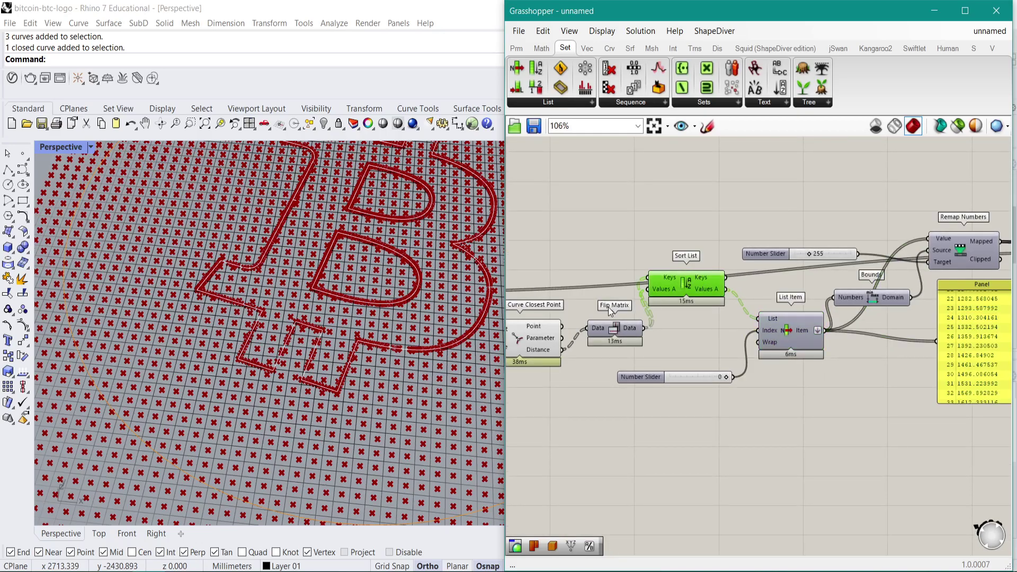
right_click_drag(614, 307, 771, 292)
left_click(687, 322)
left_click(585, 281)
right_click_drag(584, 281, 736, 281)
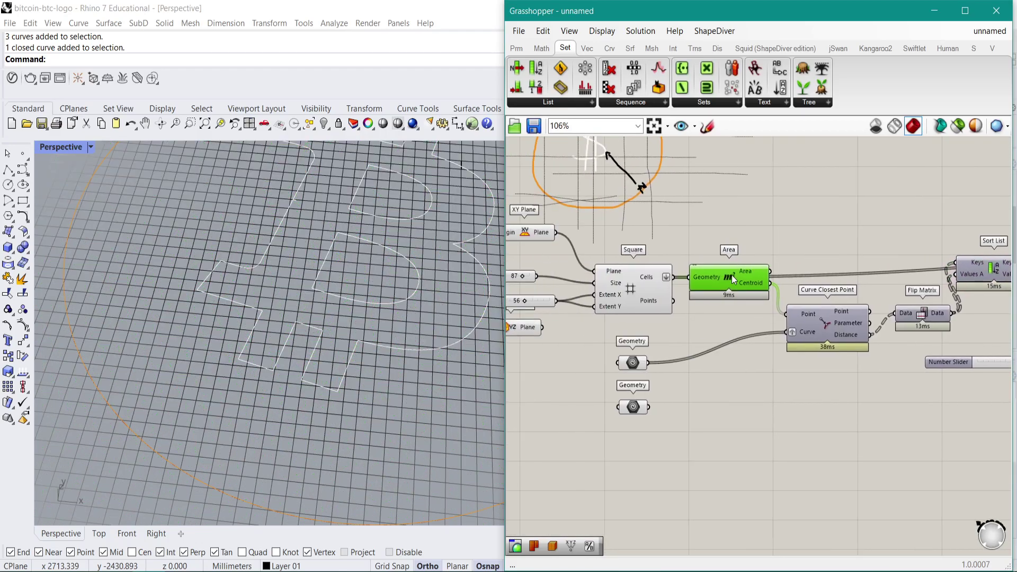
Step: Try the Remap Numbers target slider at 919 and inspect the colour gradient on the grid around the logo
scroll(272, 322, "up", 3)
right_click_drag(271, 322, 420, 232)
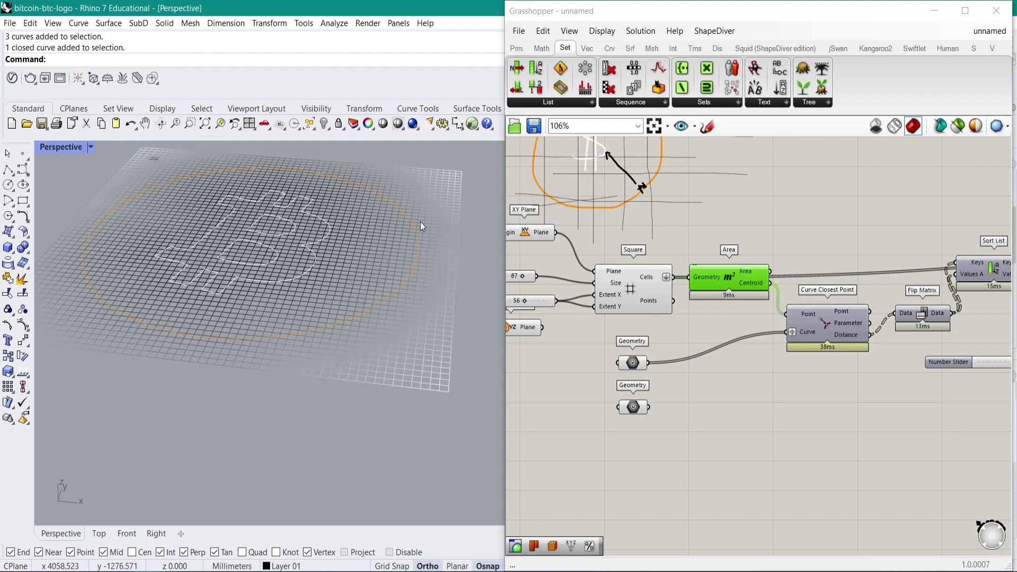
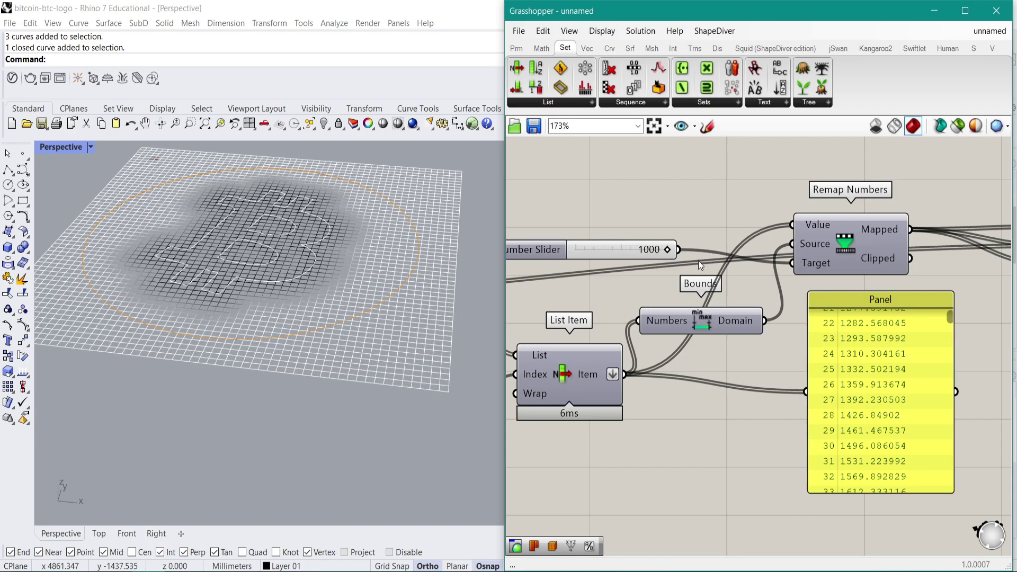
mouse_move(668, 253)
left_mouse_down()
mouse_move(587, 252)
mouse_move(682, 251)
mouse_move(652, 251)
mouse_move(661, 252)
left_mouse_up()
left_click(392, 280)
scroll(393, 280, "up", 5)
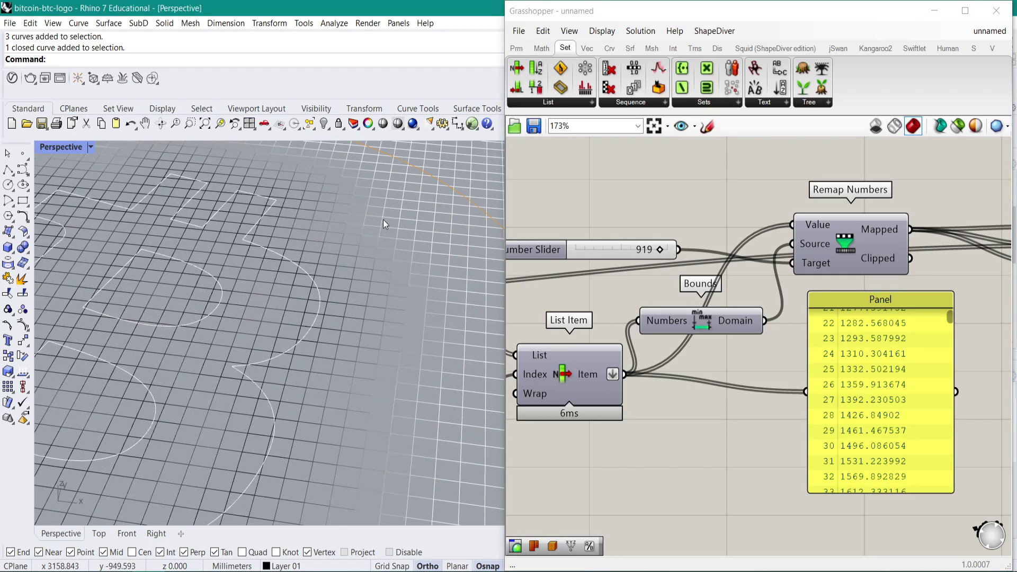
Step: Raise the target slider's maximum to 11000, set its value to 538 and check the gradient across the whole grid
double_click(523, 246)
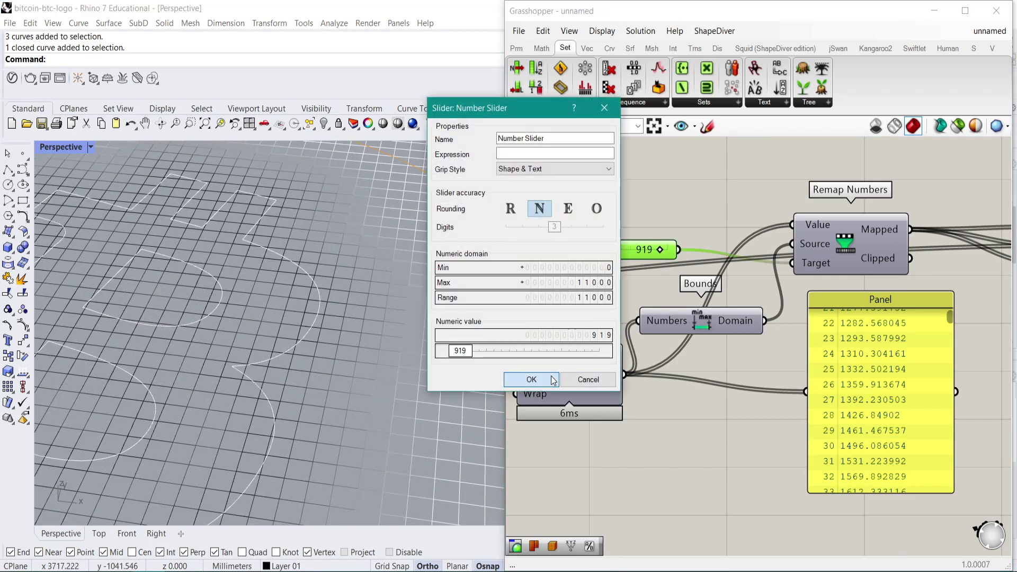
left_click(531, 380)
mouse_move(585, 253)
left_mouse_down()
mouse_move(662, 251)
mouse_move(581, 252)
left_mouse_up()
scroll(430, 268, "down", 5)
scroll(249, 291, "up", 8)
scroll(303, 280, "down", 10)
right_click_drag(452, 309, 429, 253)
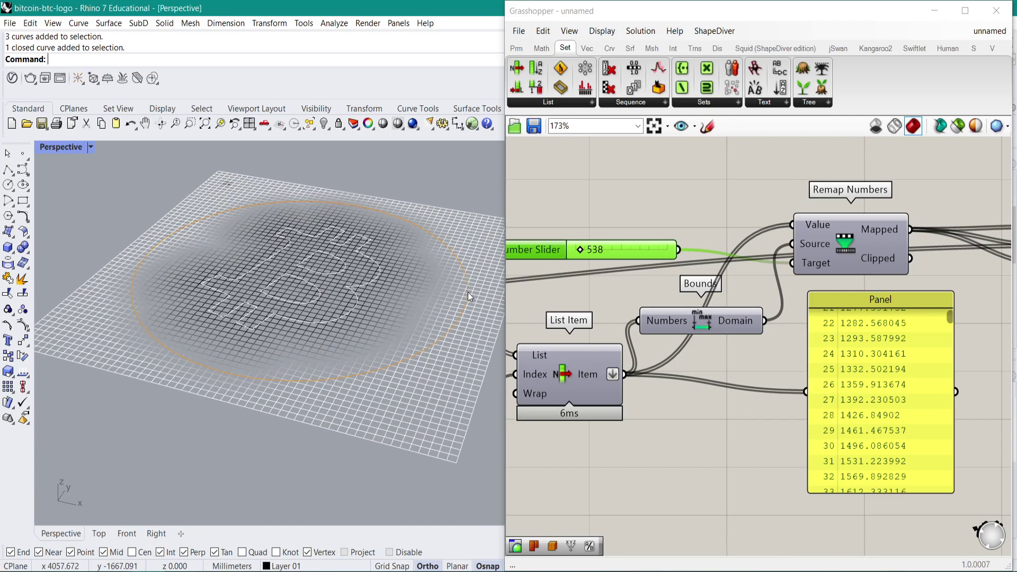
Step: Duplicate the Curve Closest Point, Flip Matrix, Sort List and List Item chain with its index slider, placing the copy below the original
left_click(438, 343)
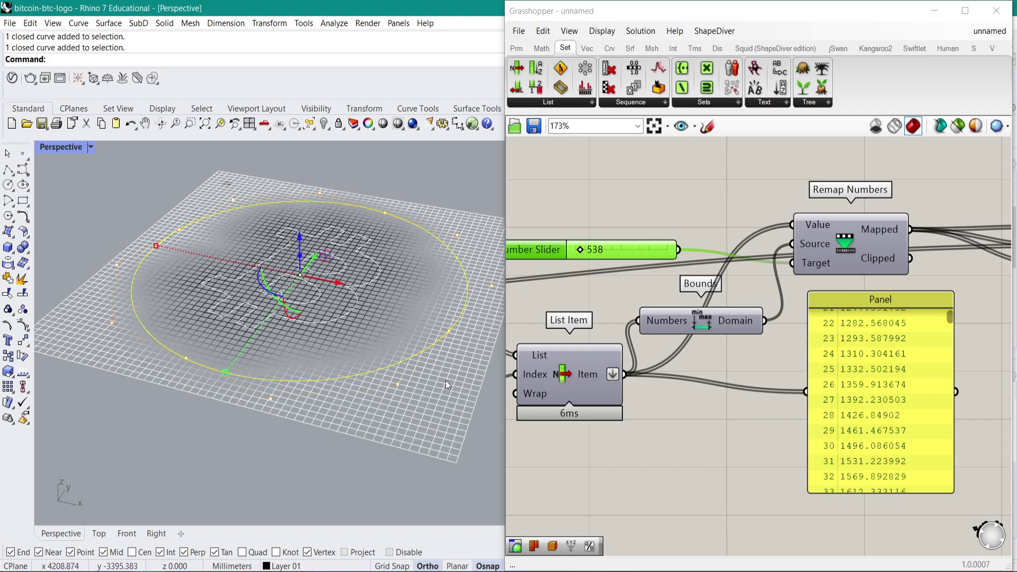
scroll(815, 328, "down", 3)
right_click_drag(814, 328, 766, 288)
scroll(766, 288, "down", 1)
right_click_drag(715, 349, 742, 308)
scroll(742, 309, "down", 2)
scroll(654, 280, "up", 3)
right_click_drag(574, 291, 811, 269)
right_click_drag(655, 267, 746, 268)
left_click(764, 281)
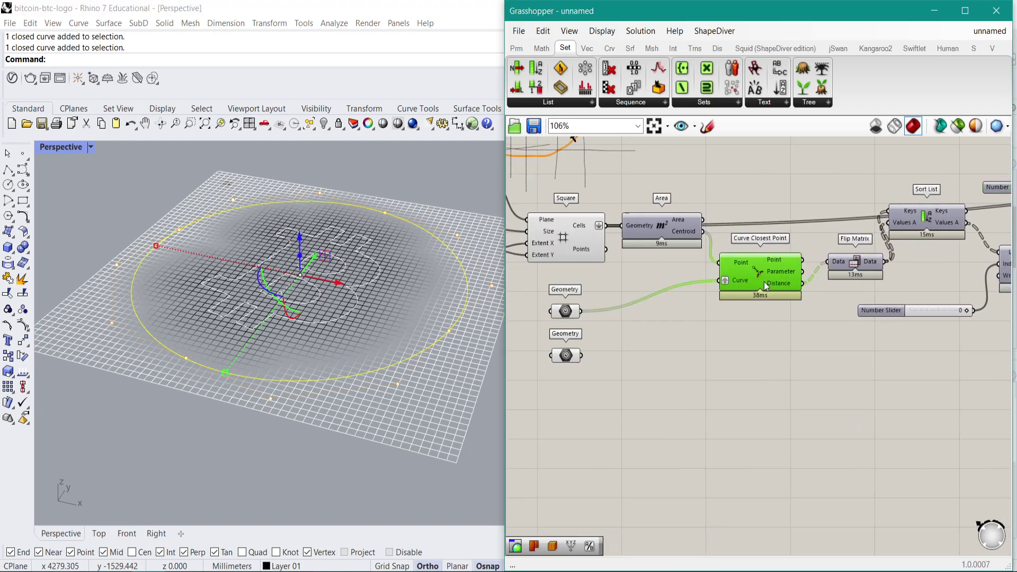
left_click(849, 265, "shift")
left_click(909, 228, "shift")
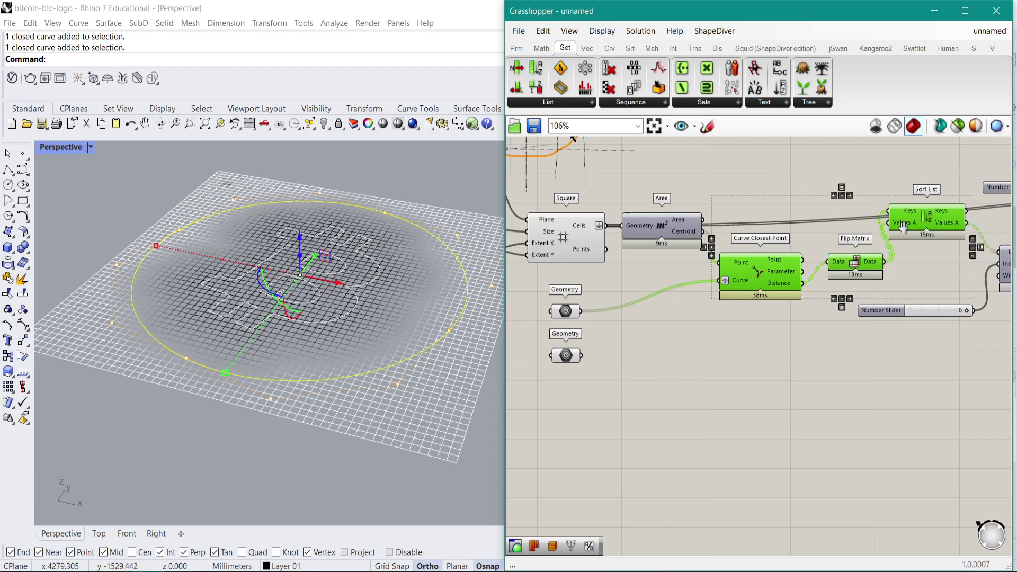
right_click_drag(1010, 277, 959, 262)
left_click(960, 264, "shift")
left_click(842, 295, "shift")
right_click_drag(841, 280, 782, 255)
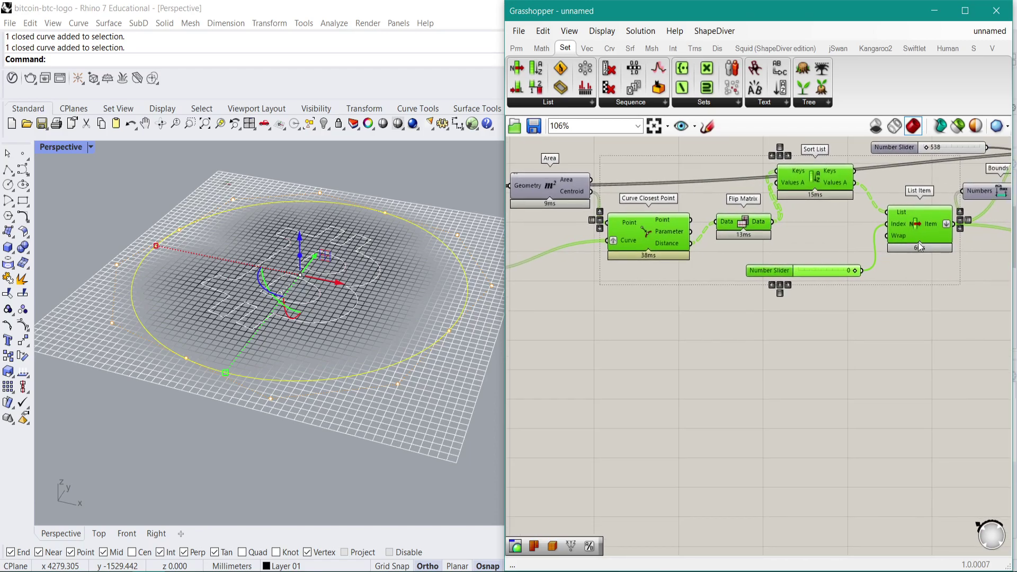
left_click_drag(918, 241, 914, 389, "alt")
Step: Connect the second Geometry parameter, holding the outer circle, to the Curve input of the duplicated Curve Closest Point
right_click_drag(631, 308, 760, 305)
left_click(585, 313)
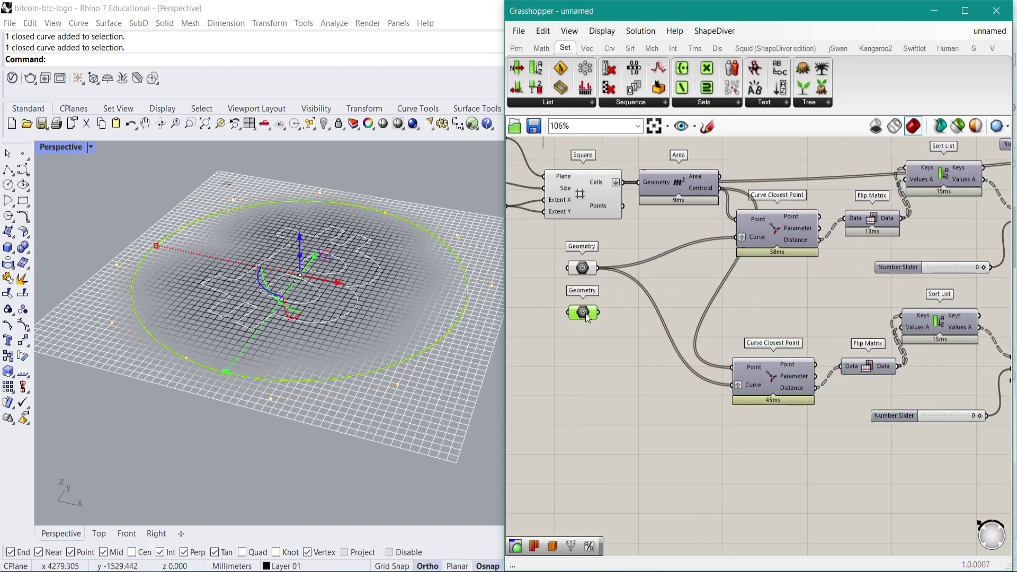
left_click_drag(599, 315, 739, 387)
Step: Feed the duplicated List Item's output into the Panel, enlarge it to read the circle distances, and delete the Panel
right_click_drag(740, 388, 514, 388)
right_click_drag(842, 355, 647, 360)
left_click_drag(645, 375, 770, 237)
left_click_drag(802, 247, 826, 293)
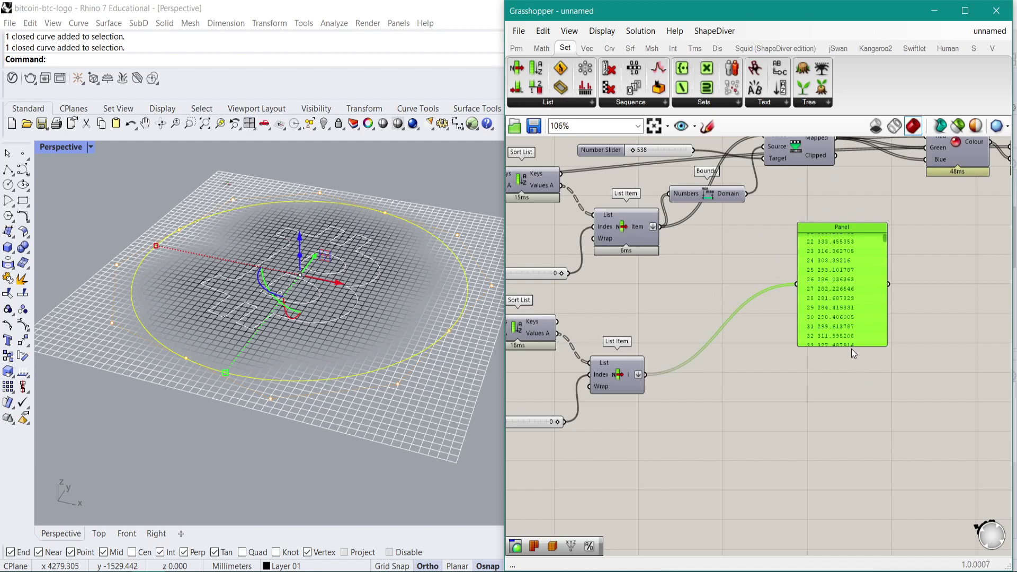
left_click_drag(842, 346, 843, 431)
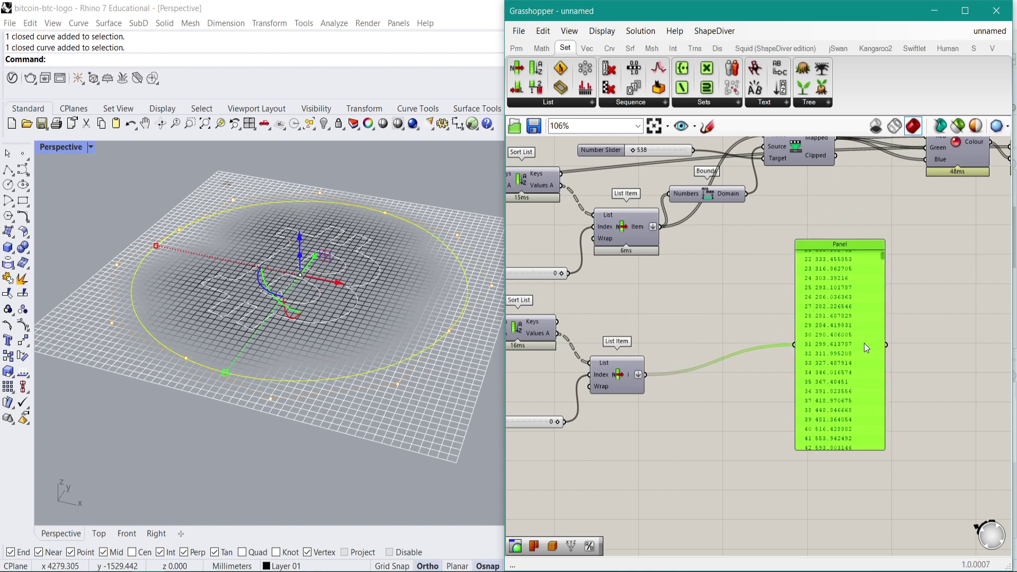
key("Delete")
double_click(776, 319)
type("re")
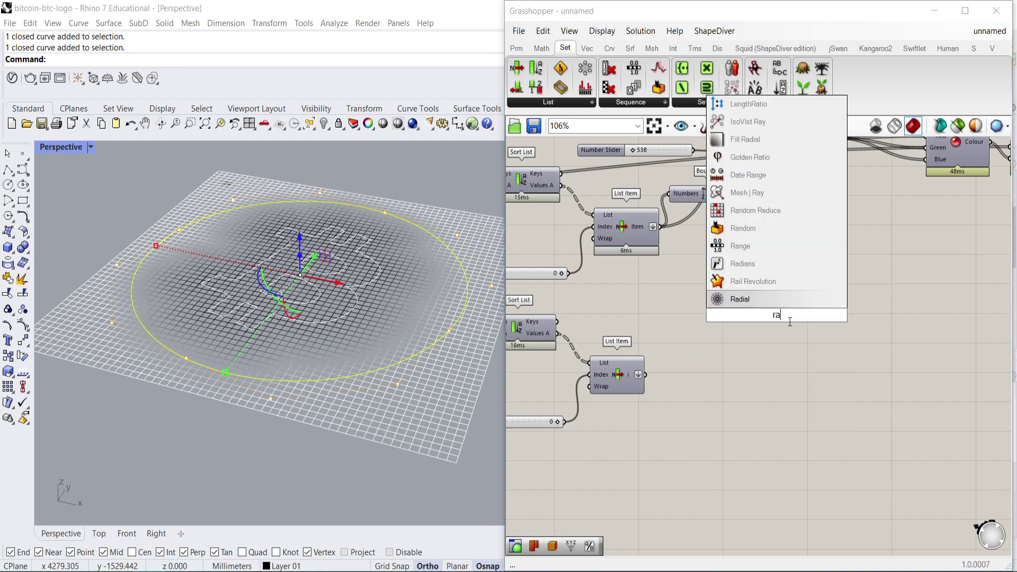
key("Escape")
double_click(765, 325)
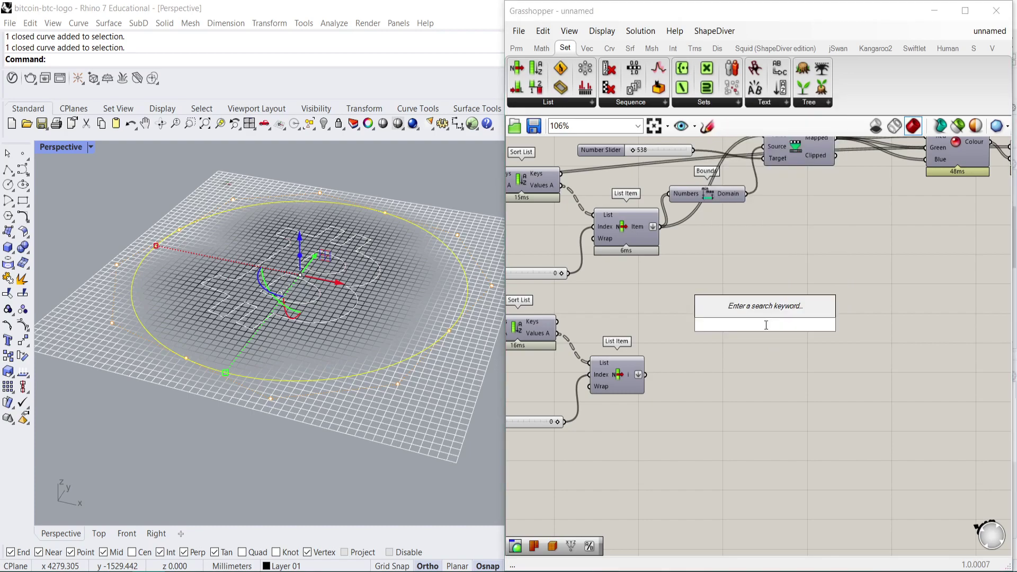
type("mult")
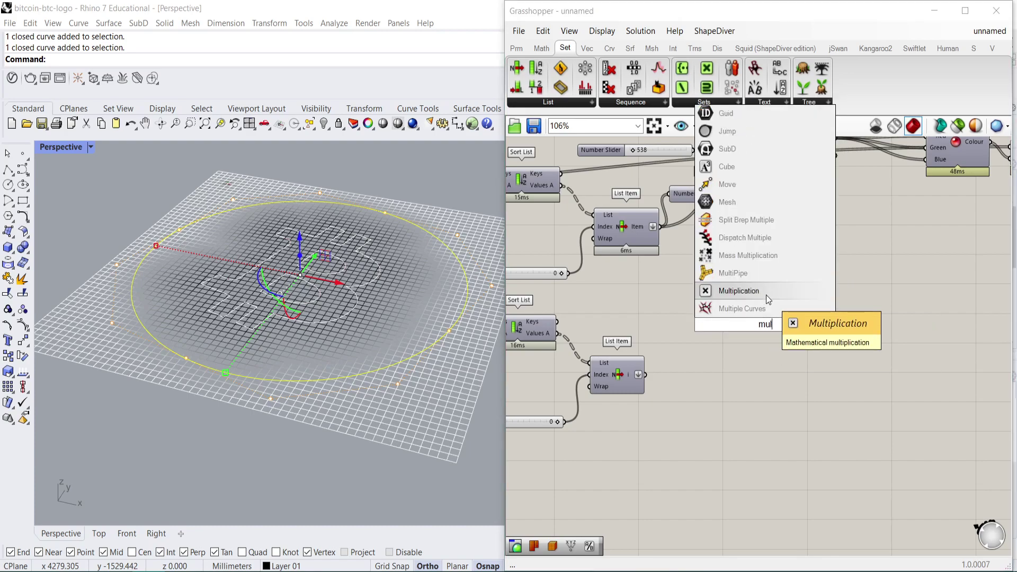
left_click(765, 295)
Step: Add a Division component with the original List Item's output as A and the duplicated List Item's output as B
double_click(733, 322)
type("divis")
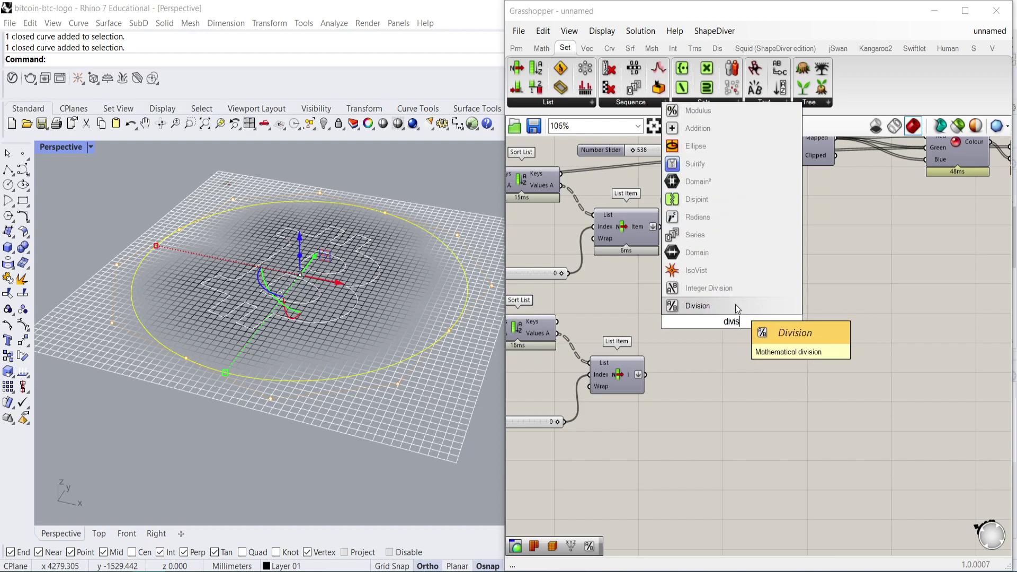
left_click(735, 305)
left_click_drag(686, 255, 660, 369)
mouse_move(750, 325)
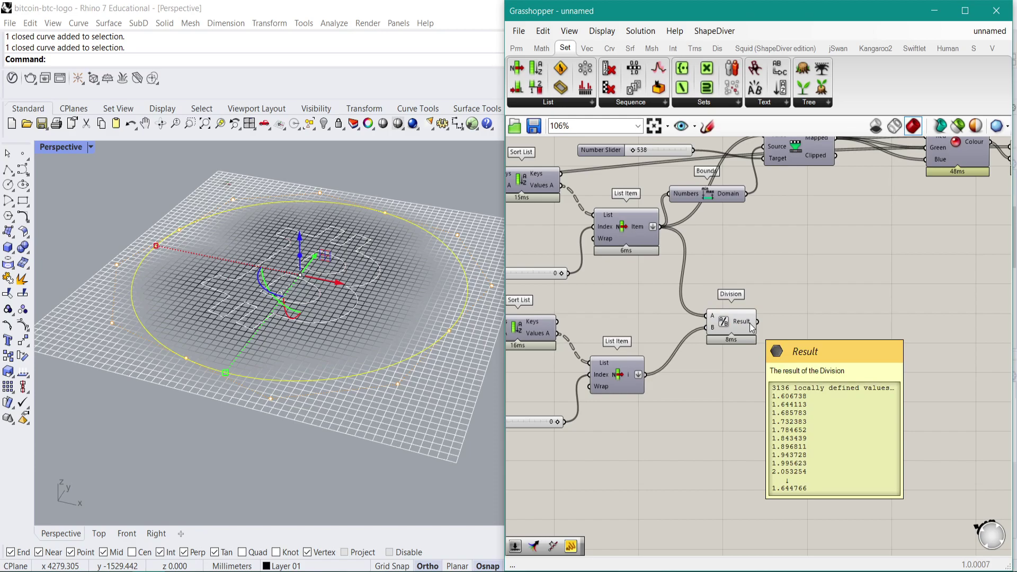
Step: Add a Panel beside the Division component
scroll(653, 339, "up", 3)
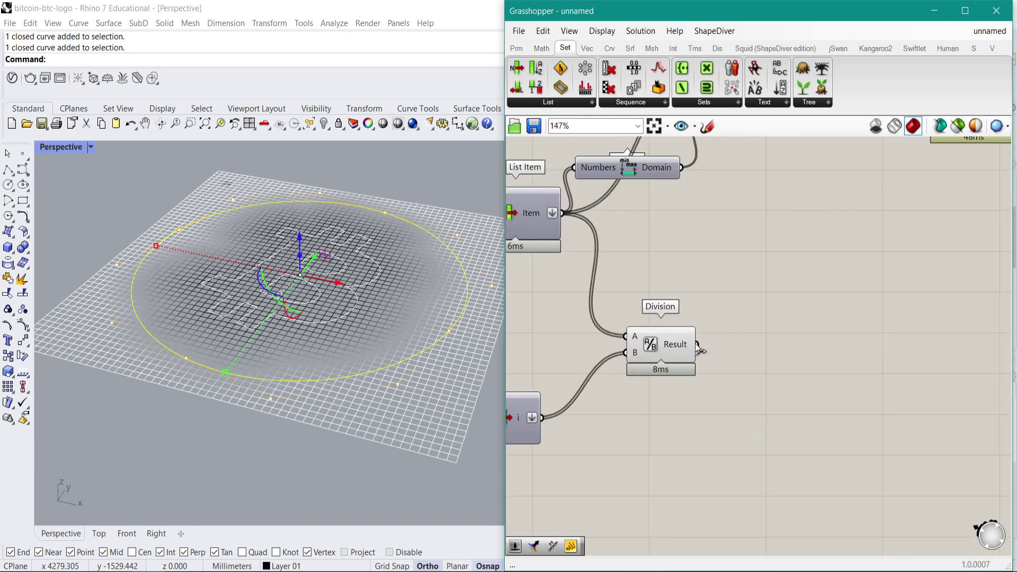
double_click(793, 392)
type("Panel")
key("Return")
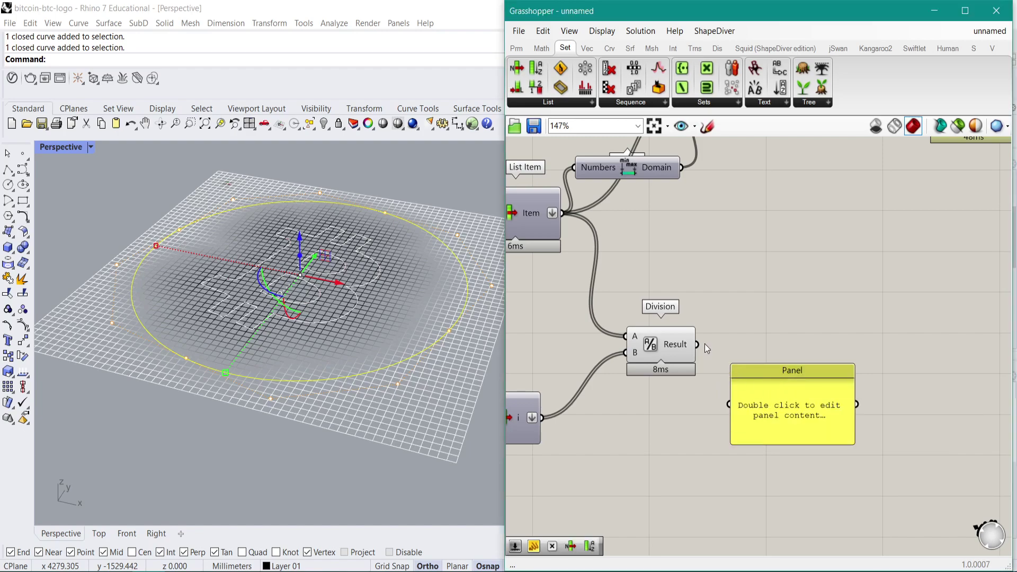
Step: Feed the Division result into the Panel, enlarge it to read through the ratio values, and delete the Panel
left_click_drag(696, 345, 723, 407)
left_click_drag(783, 441, 783, 529)
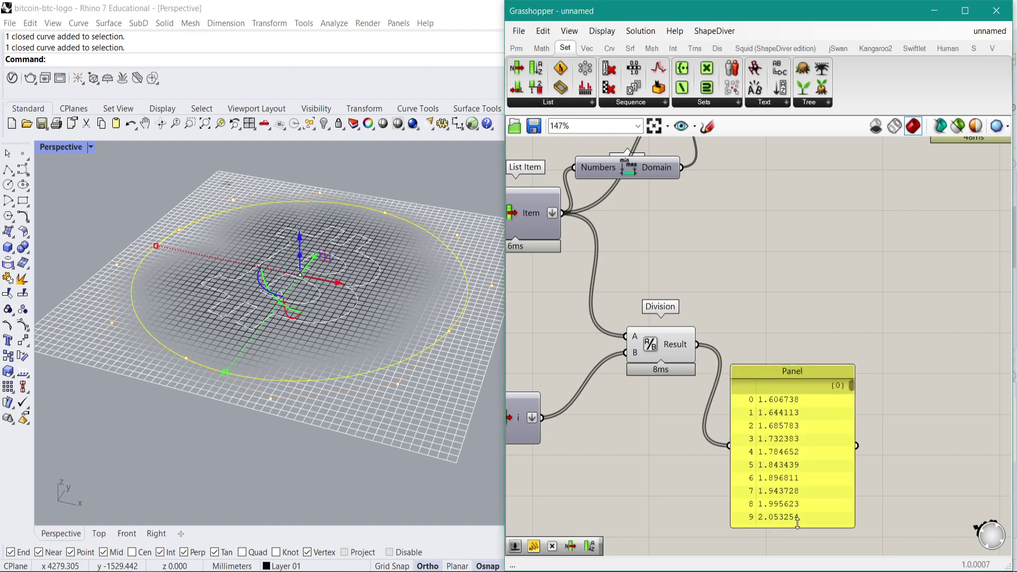
left_click_drag(853, 386, 853, 458)
left_click(821, 444)
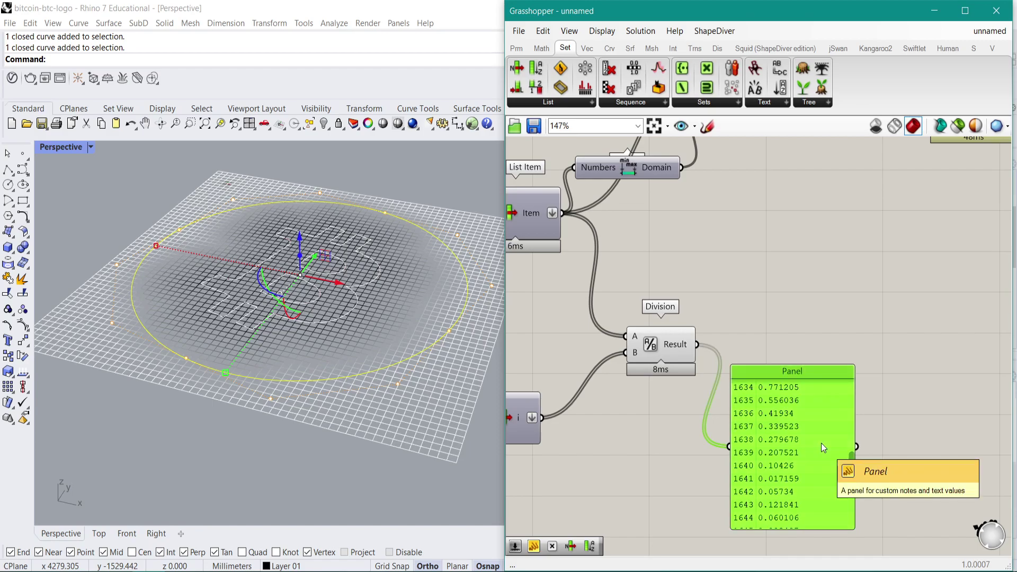
key("Delete")
Step: Inspect the values at the Division component's Result output and its place in the definition
scroll(758, 397, "down", 4)
scroll(701, 368, "up", 3)
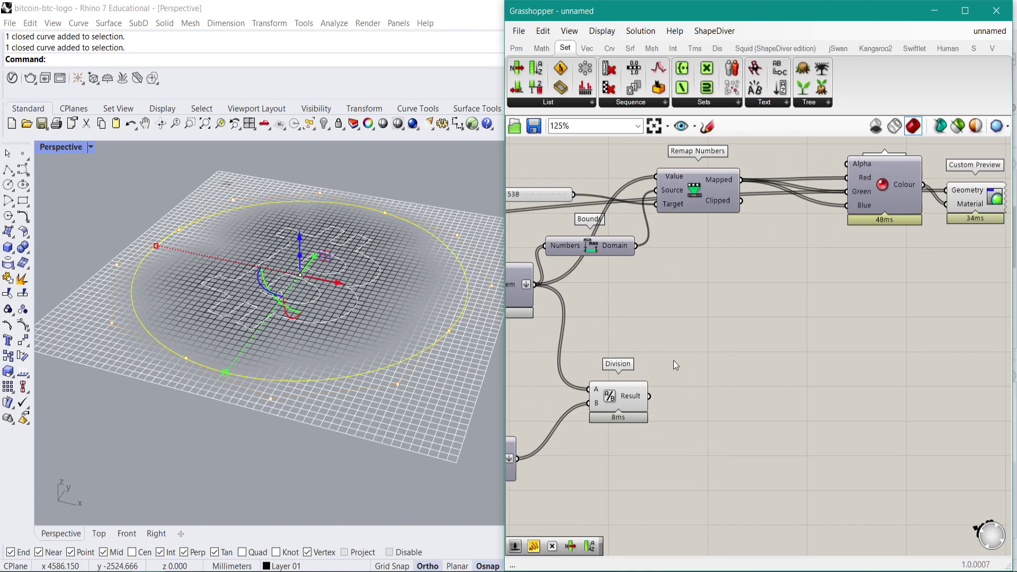
mouse_move(640, 396)
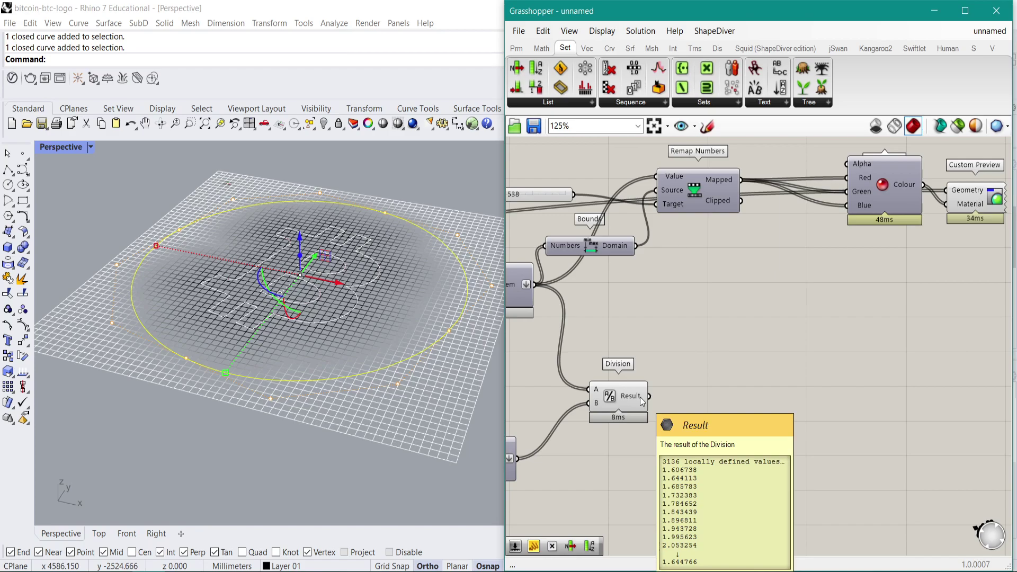
scroll(719, 400, "down", 2)
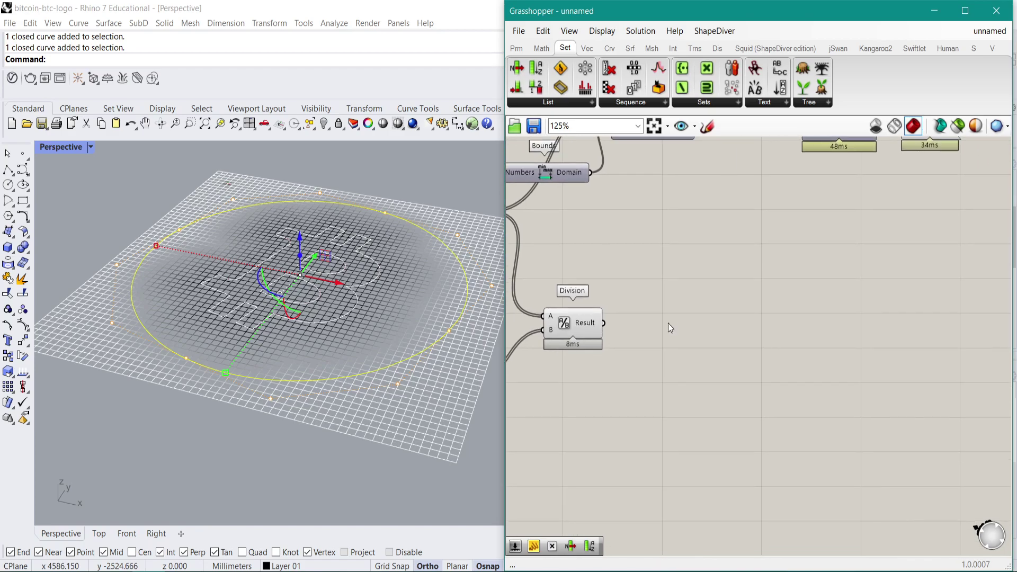
scroll(714, 314, "up", 2)
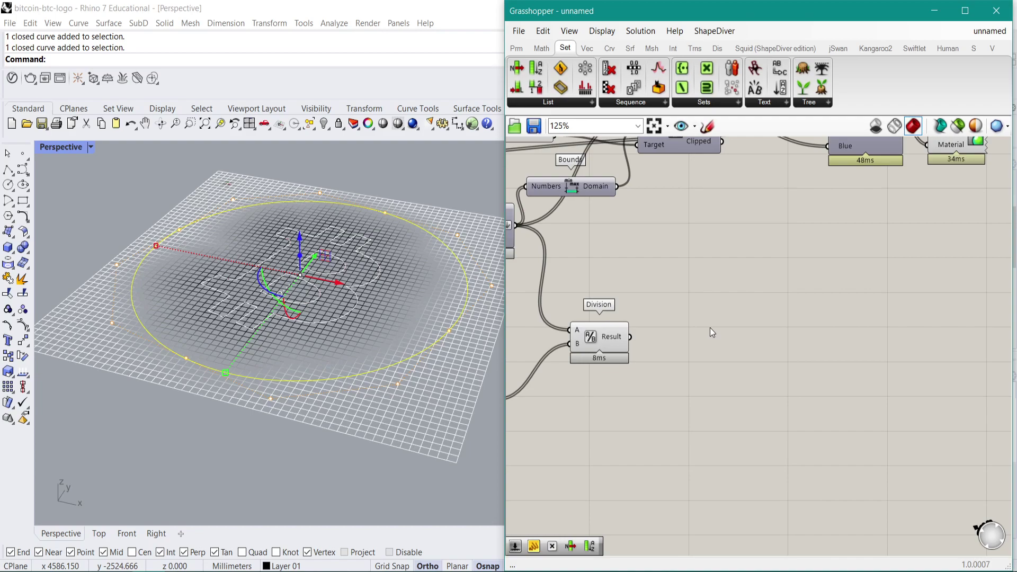
scroll(709, 327, "down", 2)
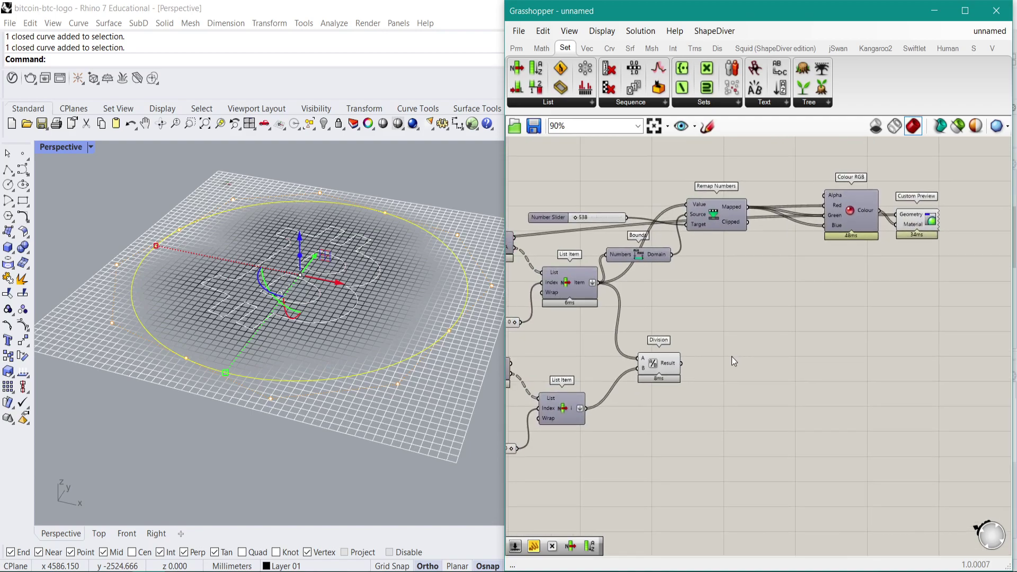
scroll(732, 357, "up", 2)
mouse_move(660, 364)
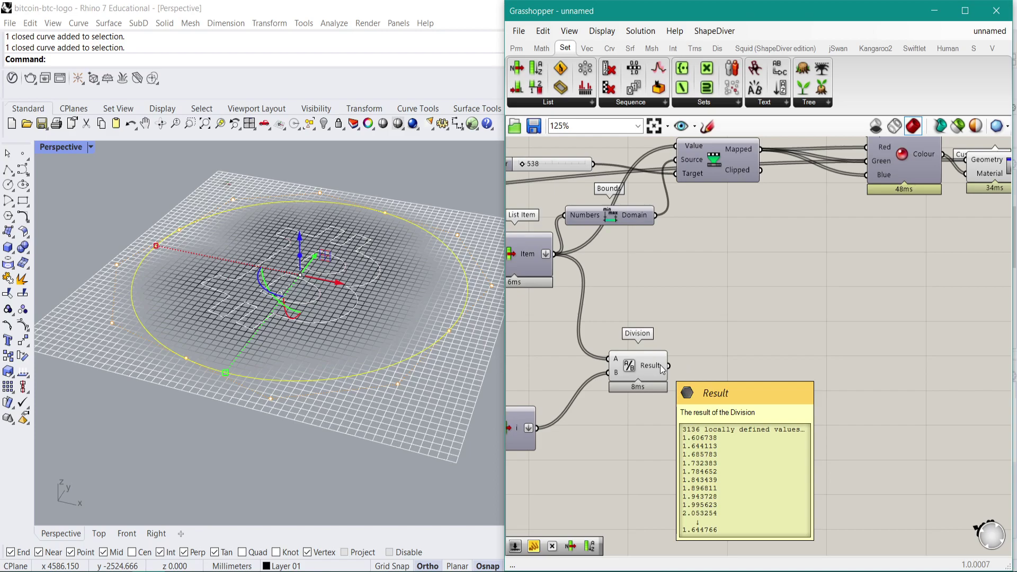
Step: Add a Gradient component with a Number Slider of 3 as Upper limit and the Division result as Parameter
double_click(761, 351)
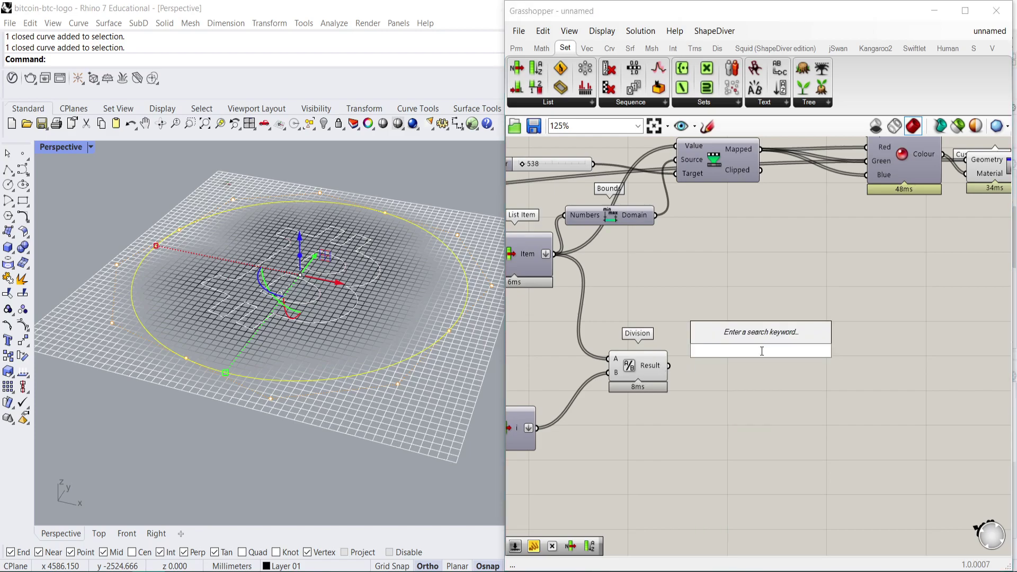
type("gra")
left_click(749, 328)
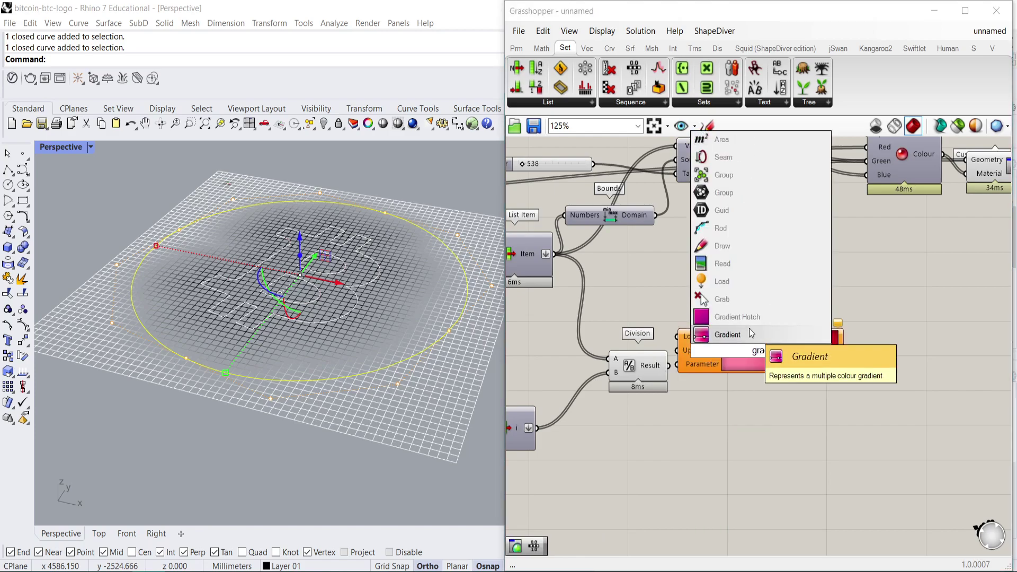
left_click_drag(689, 362, 703, 467)
double_click(635, 446)
type("3")
key("Return")
scroll(745, 392, "up", 1)
left_click_drag(655, 361, 720, 395)
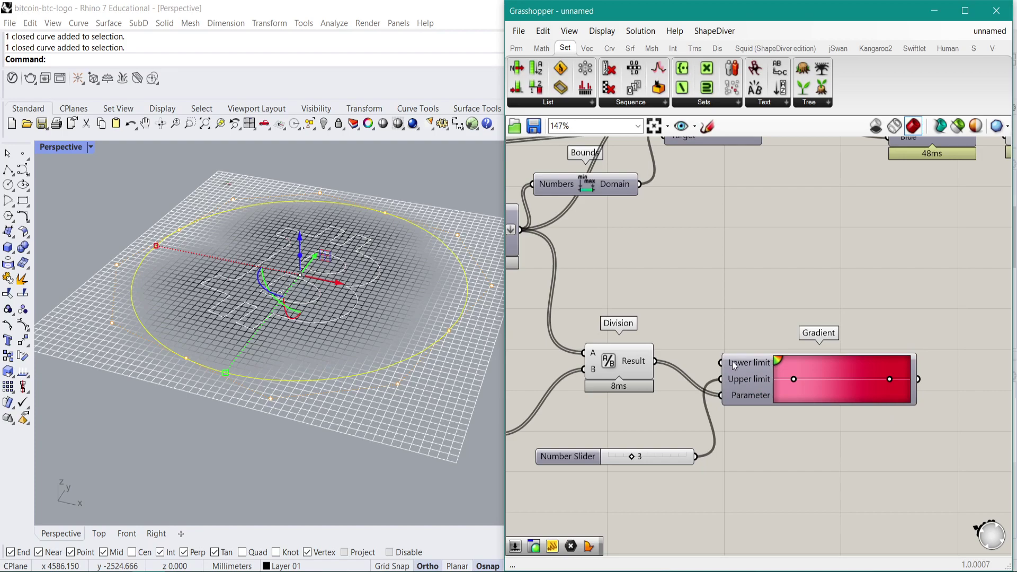
Step: Add a Number Slider with value 2 and connect it to the Gradient's Lower limit input
scroll(732, 361, "down", 1)
right_click_drag(732, 361, 654, 368)
double_click(542, 441)
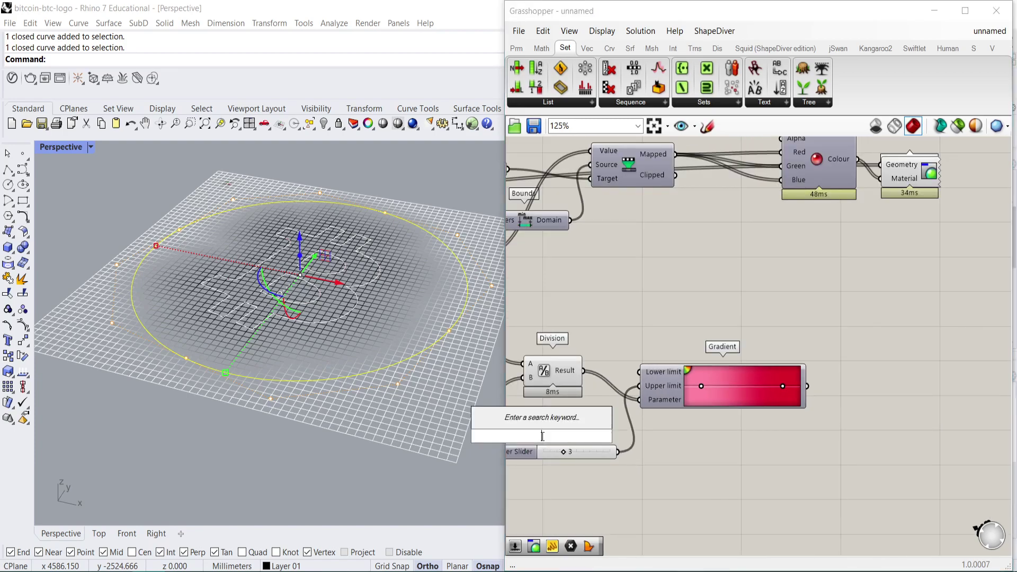
type("2")
key("Return")
left_click_drag(642, 377, 611, 437)
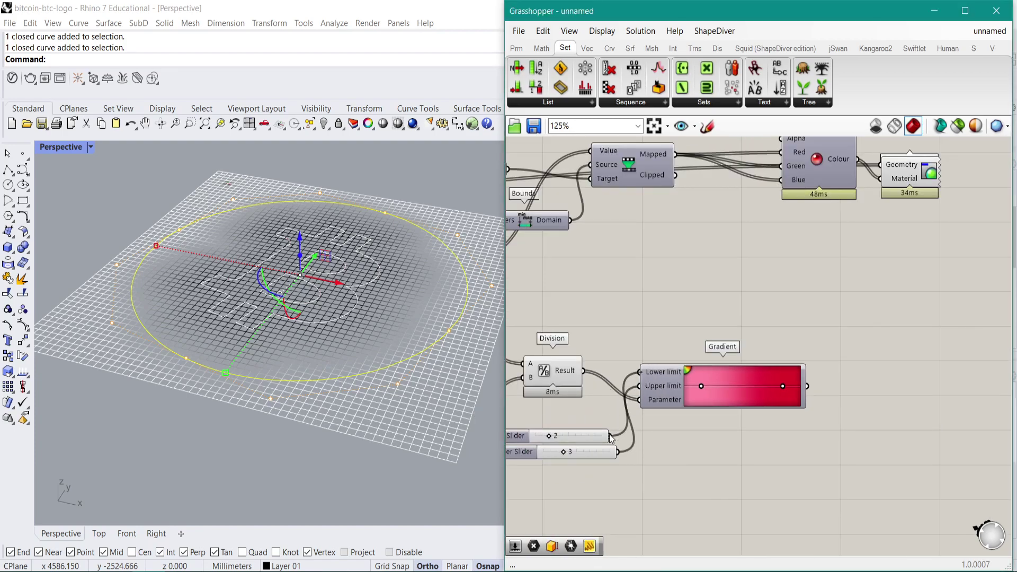
Step: Open the Gradient's editor at the 15% grip and set its ColourLeft to the web colour DarkOrange
scroll(721, 382, "up", 2)
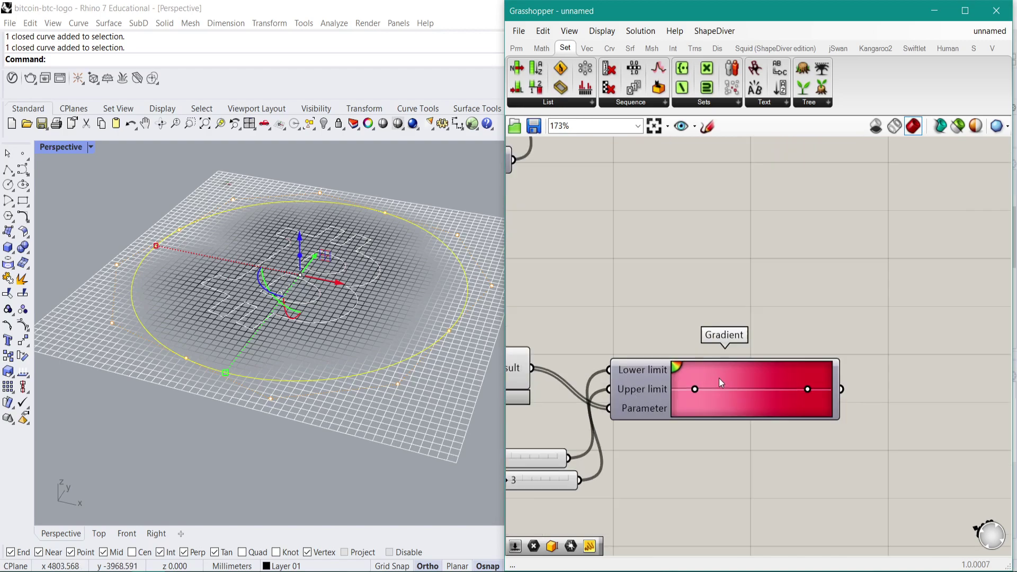
double_click(695, 393)
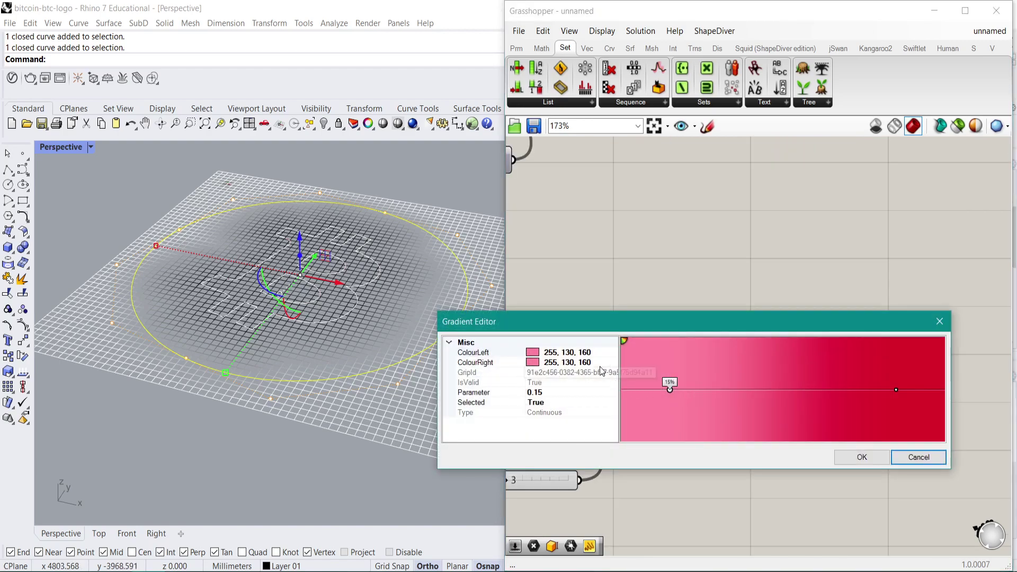
left_click(582, 352)
left_click(612, 353)
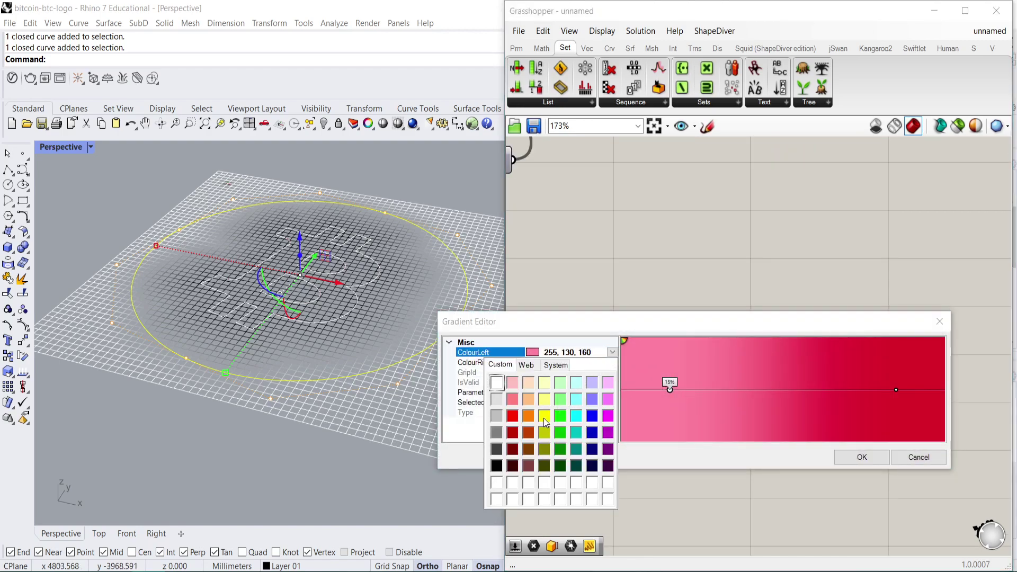
left_click(559, 355)
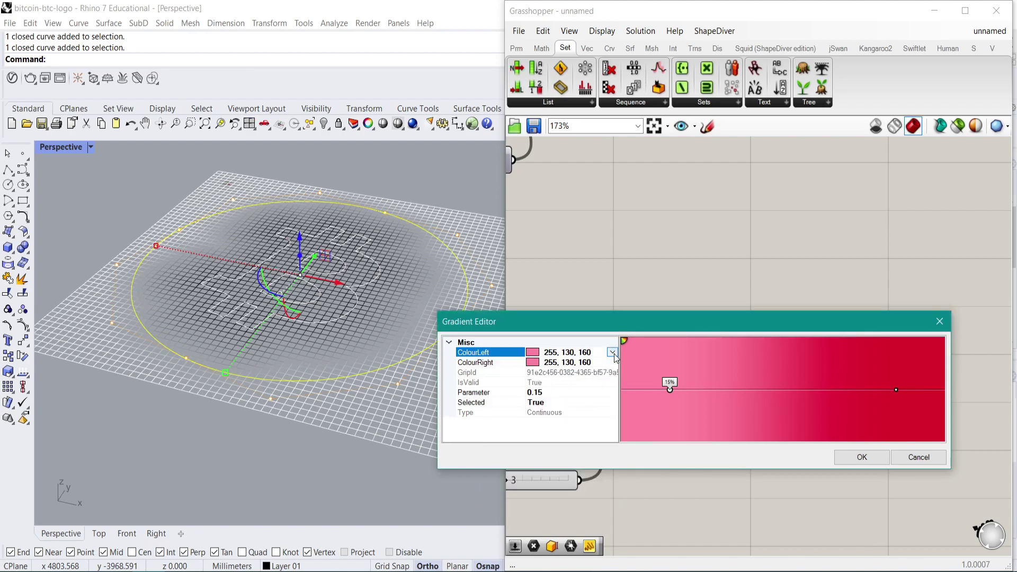
left_click(540, 353)
left_click(612, 352)
left_click(555, 365)
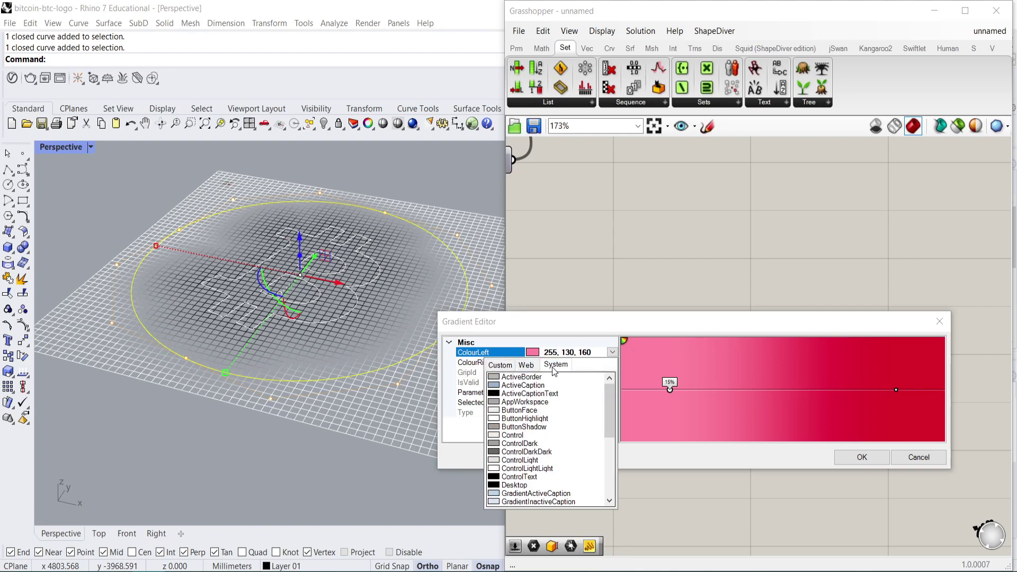
left_click(530, 365)
left_click(541, 402)
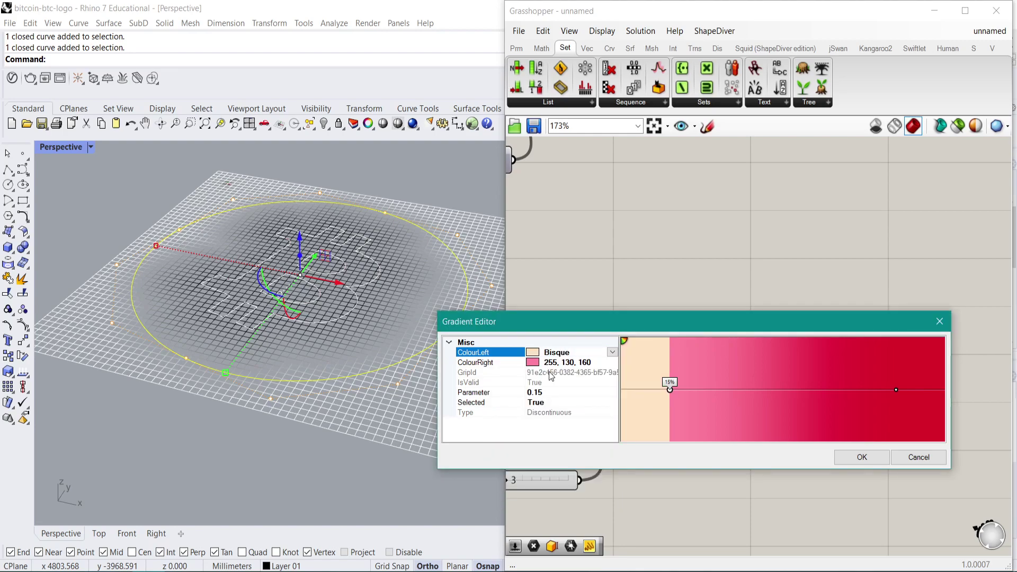
left_click(613, 360)
left_click(612, 354)
left_click(613, 352)
left_click(536, 410)
Step: Set the 15% grip's ColourRight to DarkOrange as well
left_click(611, 363)
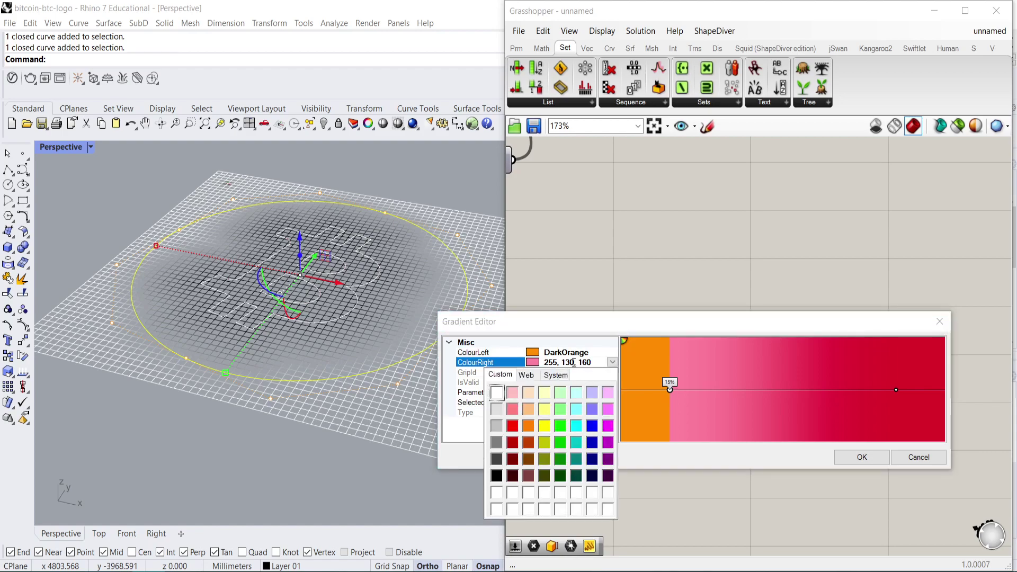
left_click(526, 375)
left_click(533, 471)
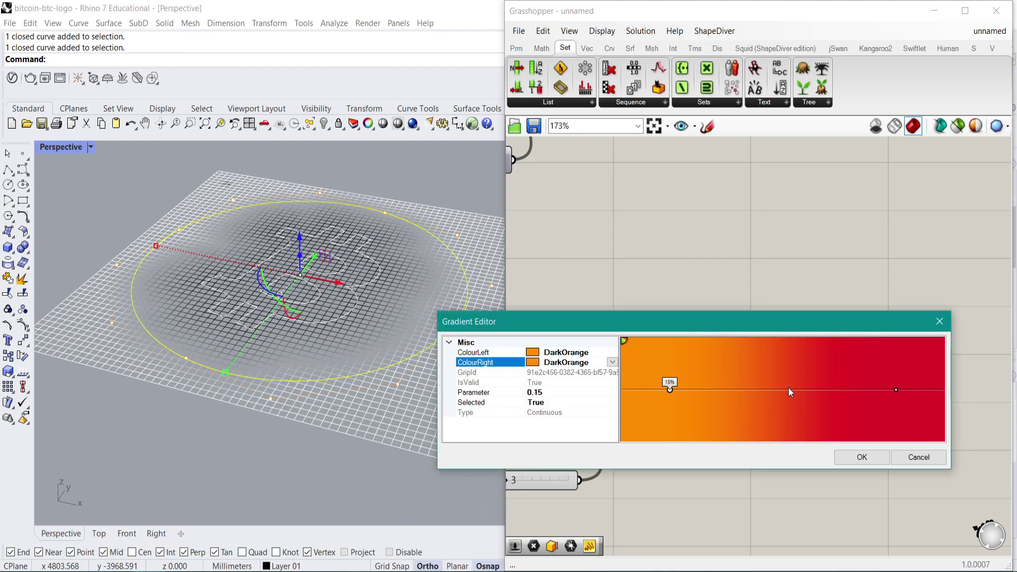
Step: Set both ColourLeft and ColourRight of the 85% gradient grip to White and accept the gradient
left_click(896, 389)
left_click(612, 362)
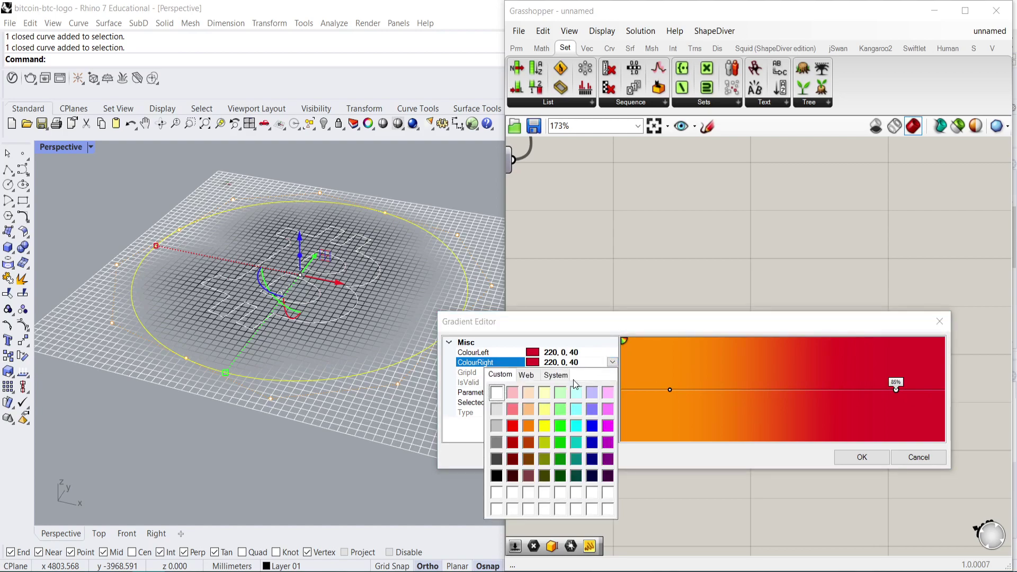
left_click(496, 398)
left_click(612, 353)
left_click(613, 353)
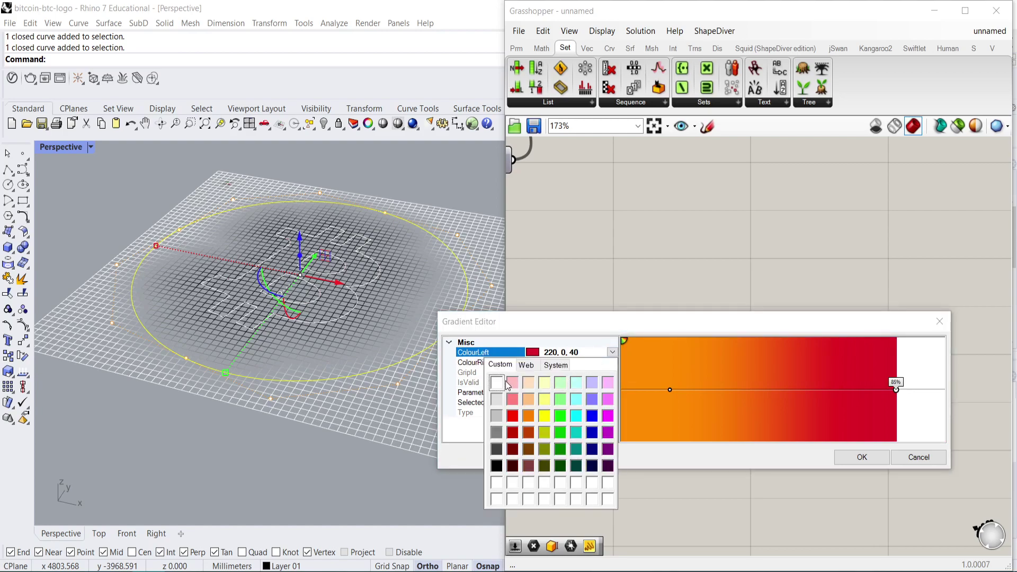
left_click(493, 383)
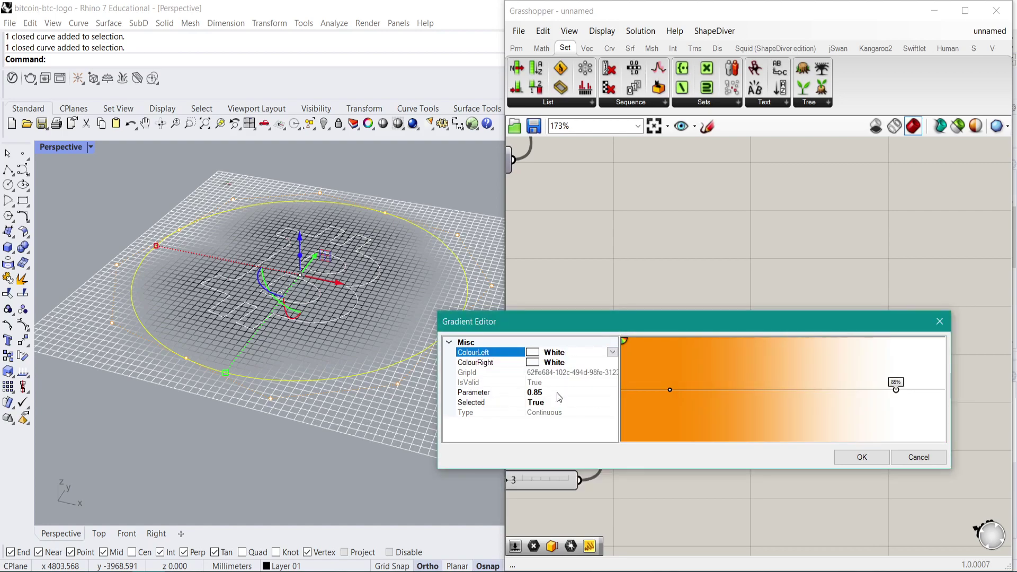
left_click(862, 457)
Step: Replace the Custom Preview's Material source with the Gradient's output and view the coloured grid in the Rhino viewport
scroll(828, 342, "down", 3)
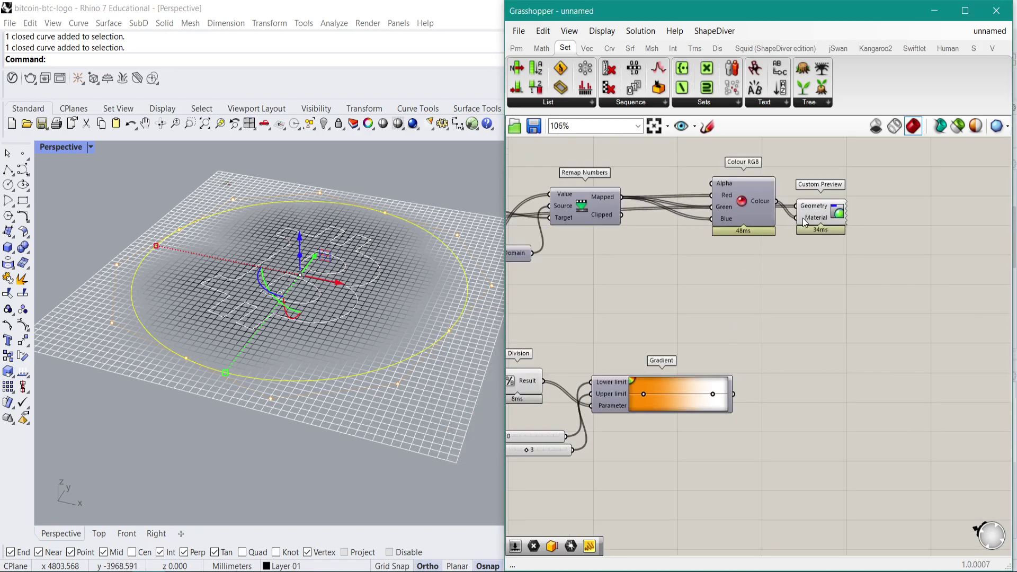
left_click_drag(805, 222, 735, 394)
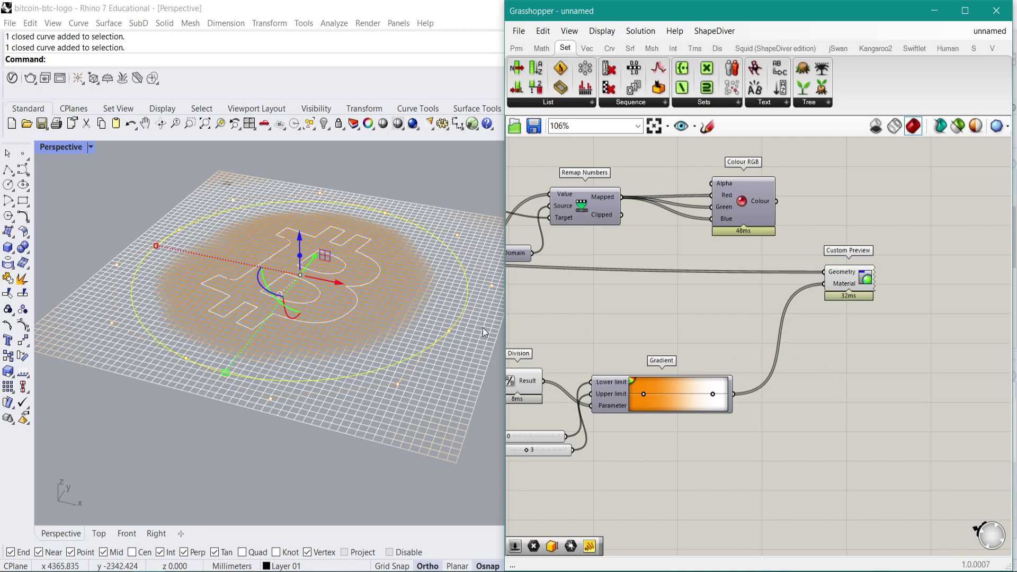
right_click_drag(276, 260, 280, 301)
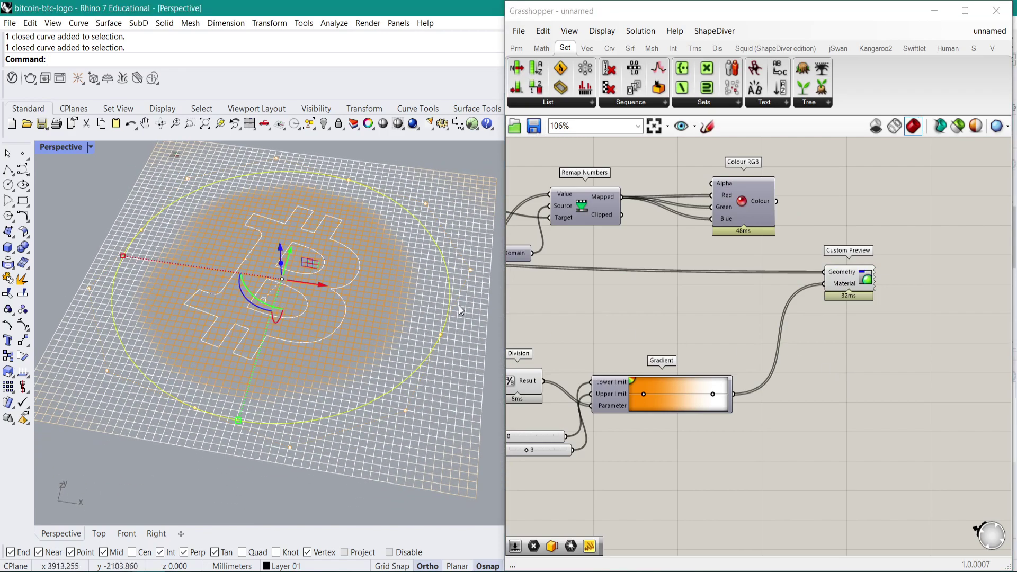
scroll(440, 319, "down", 4)
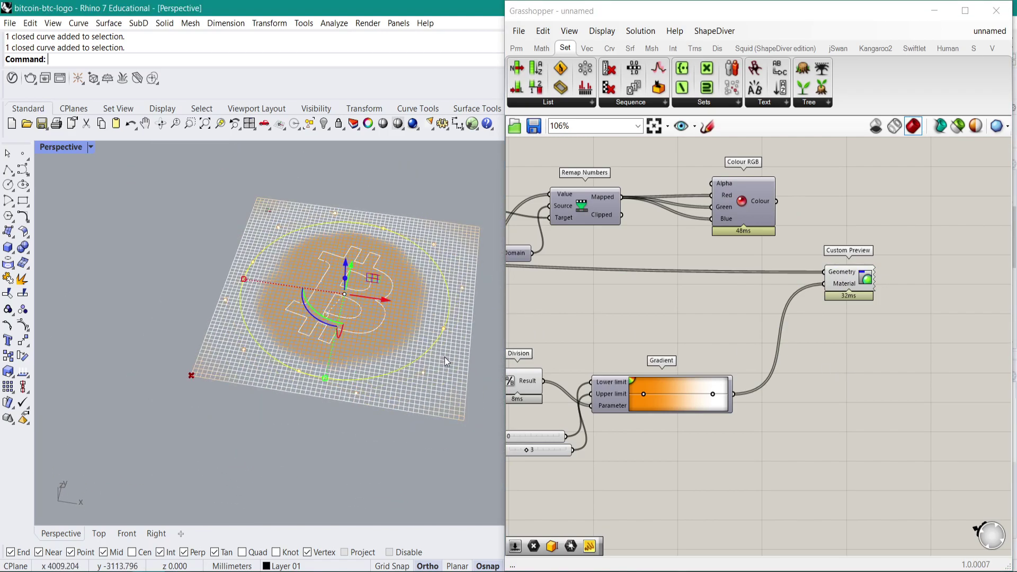
Step: Deselect the outer circle in Rhino and move its lower-right control point inward to the edge of the logo
key("Escape")
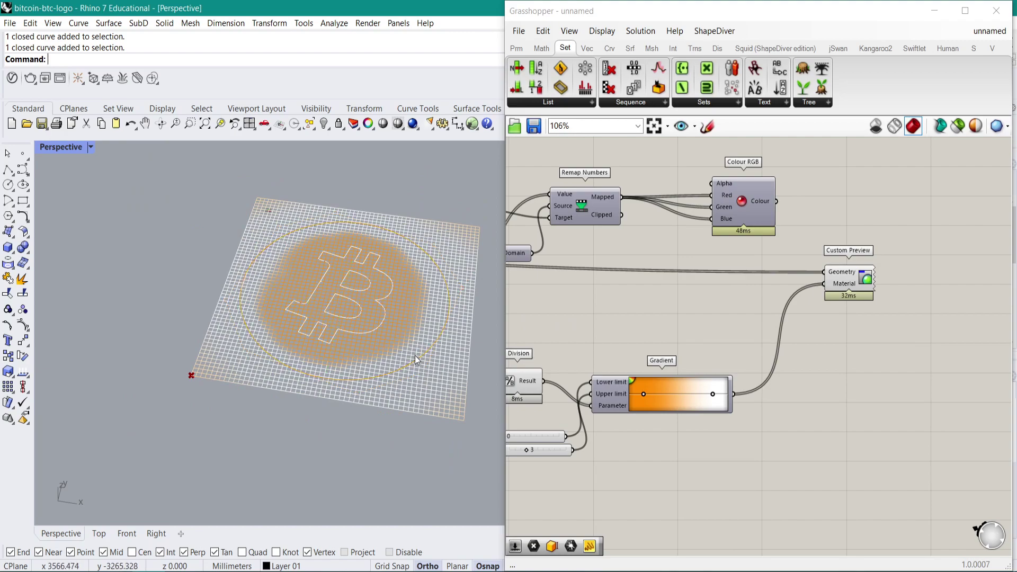
left_click(415, 356)
left_click(426, 371)
scroll(448, 374, "up", 5)
left_click_drag(446, 374, 356, 270)
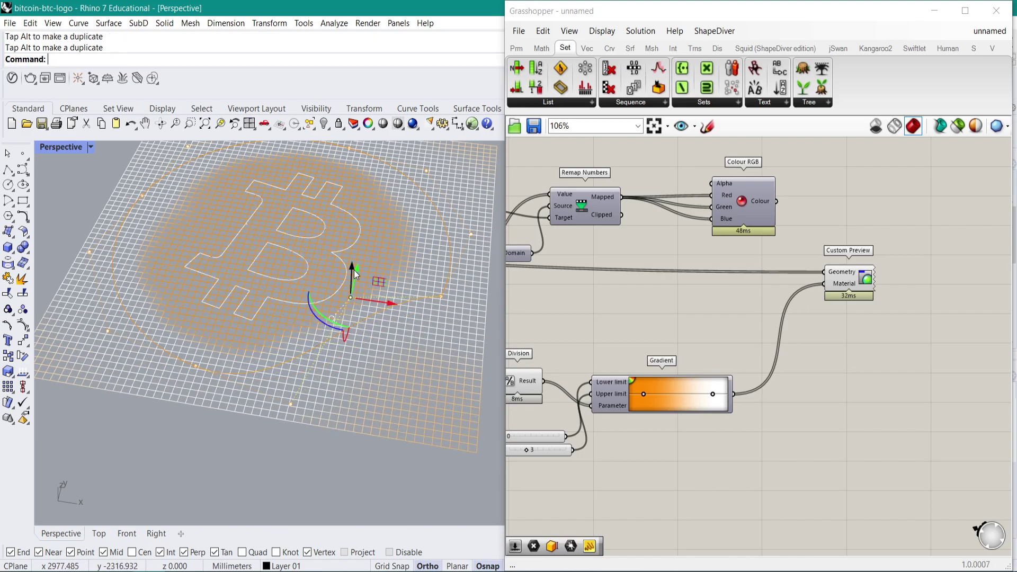
Step: Select the outer curve's rightmost control point and move it inward within the ground plane
right_click_drag(450, 256, 432, 291, "shift")
left_click(454, 273)
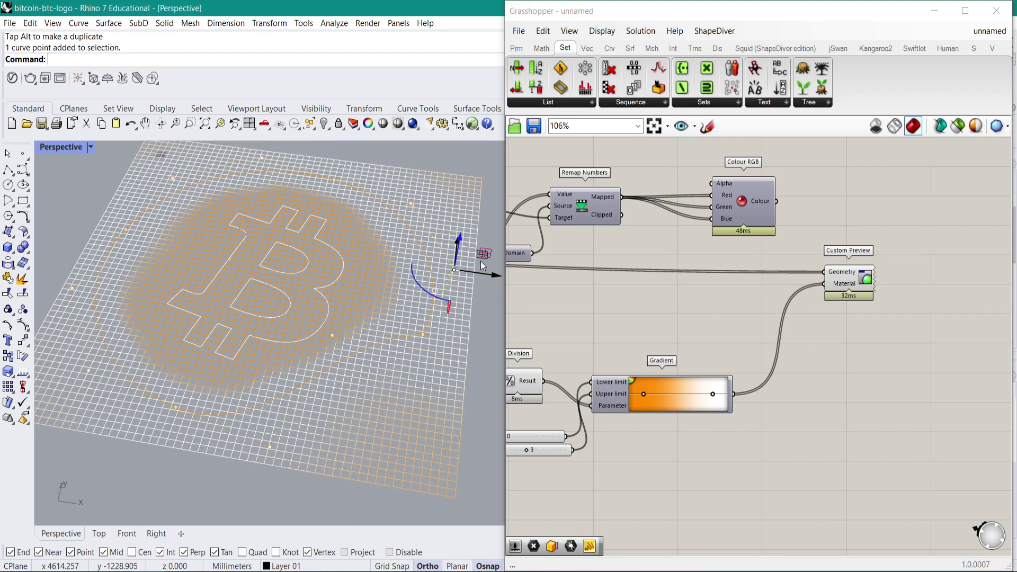
left_click_drag(481, 261, 433, 235)
Step: Select the outer curve's upper-left control point and move it inward along the X axis toward the logo
right_click_drag(312, 218, 340, 240, "shift")
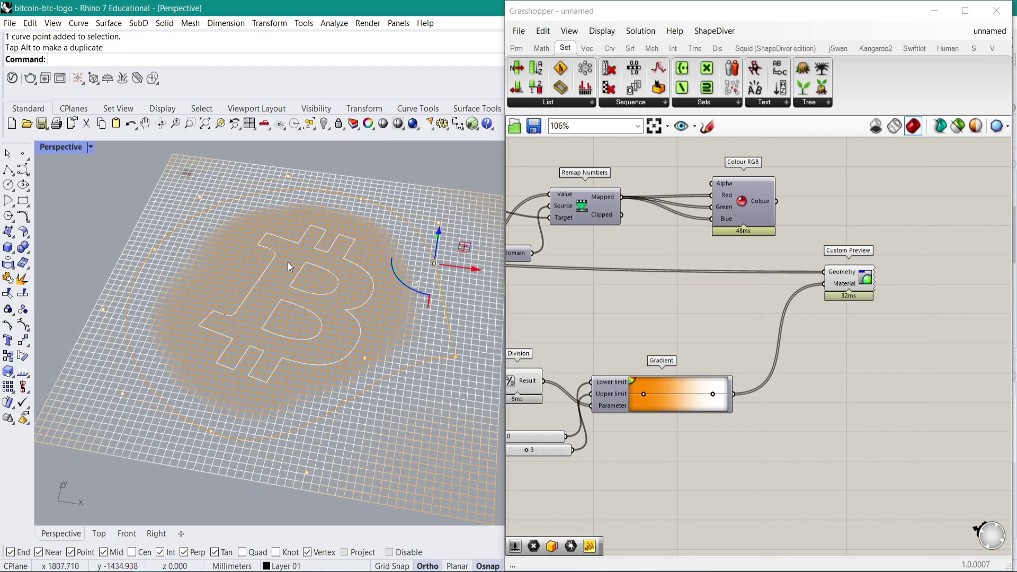
scroll(287, 263, "down", 5)
right_click_drag(287, 262, 293, 250)
scroll(233, 249, "up", 5)
left_click(187, 260)
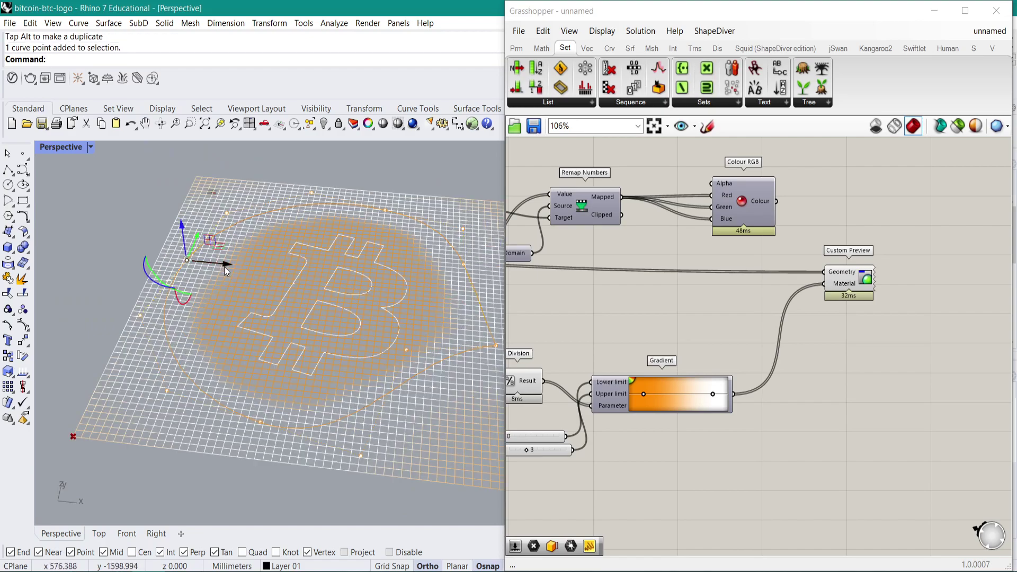
left_click_drag(224, 266, 317, 279)
Step: Select the control point on the outer curve's far side beyond the logo and shift it slightly inward within the ground plane
right_click_drag(317, 279, 300, 272)
left_click(296, 222)
left_click(339, 261)
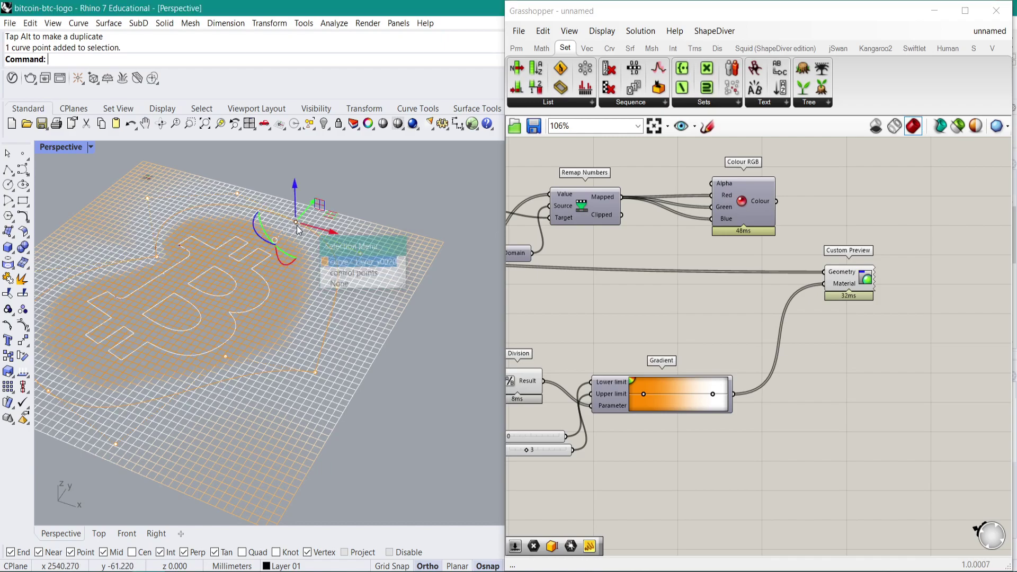
left_click_drag(315, 213, 305, 225)
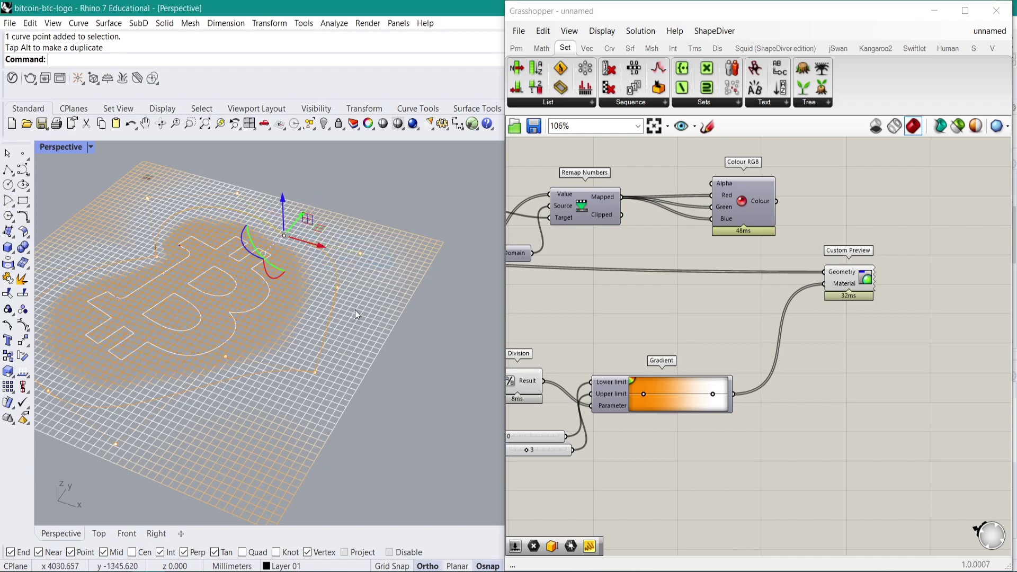
left_click(930, 354)
right_click_drag(784, 360, 868, 312)
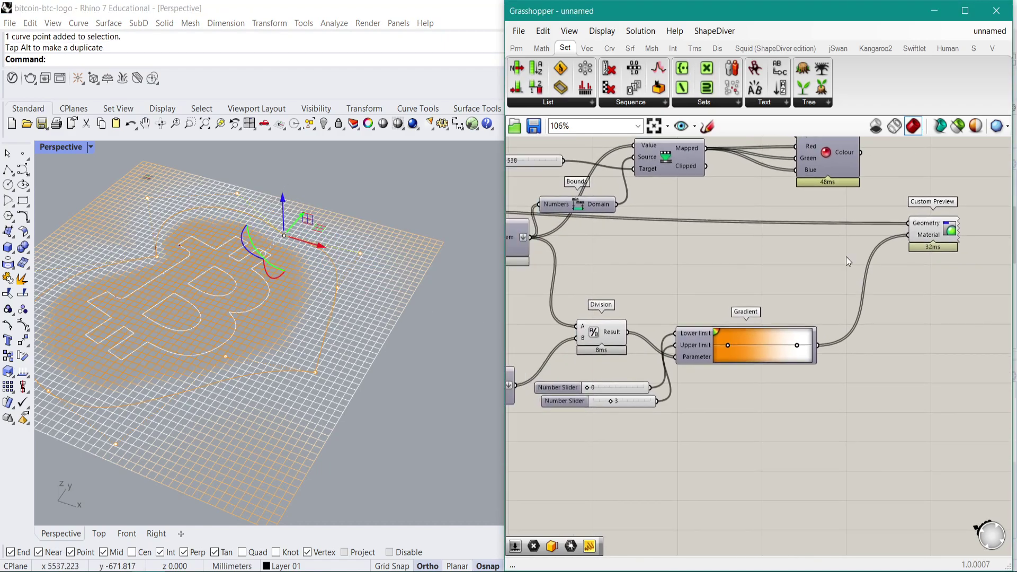
double_click(770, 255)
type("rect")
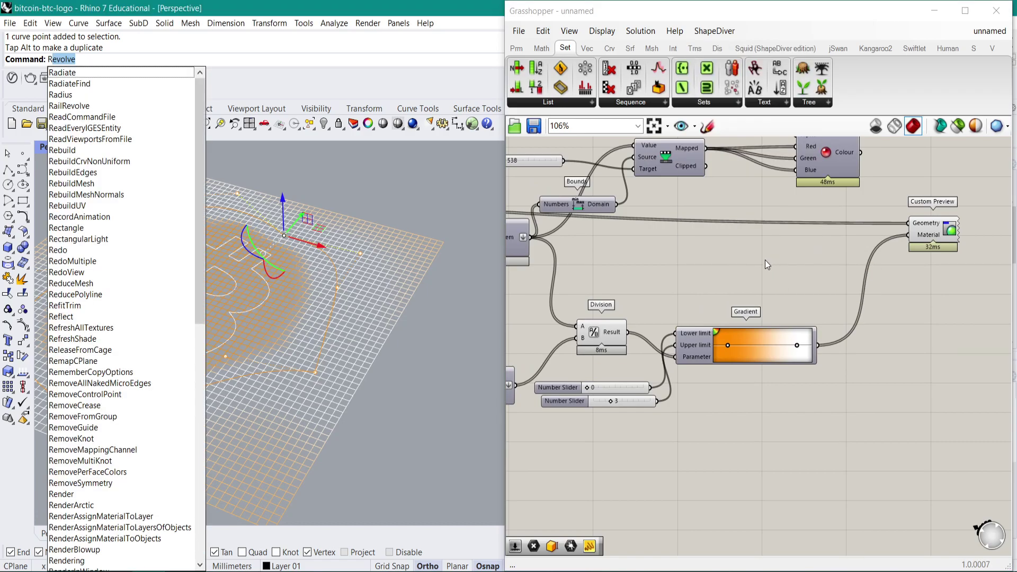
double_click(765, 259)
type("rect")
key("Return")
scroll(727, 246, "down", 2)
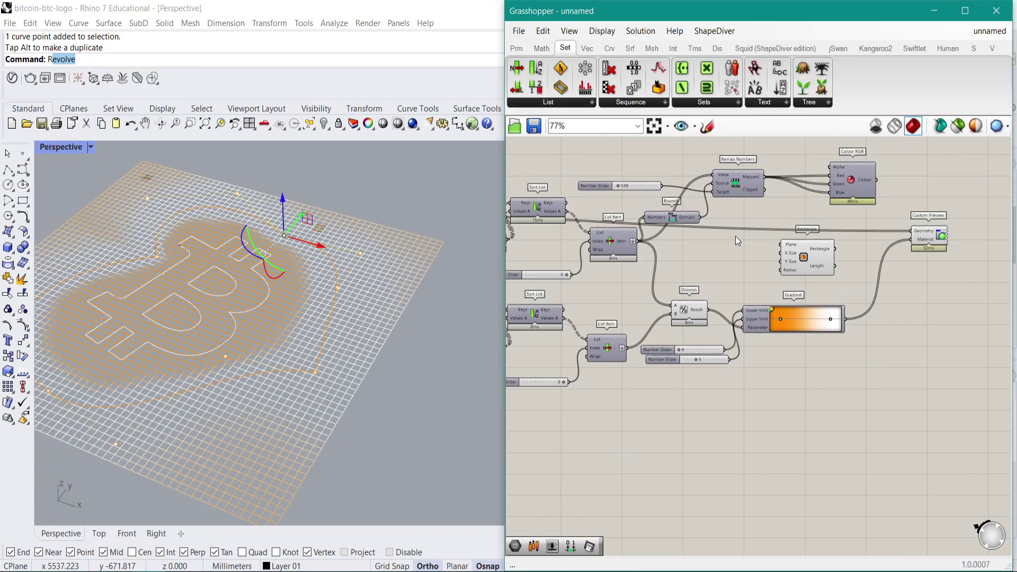
right_click_drag(735, 236, 774, 243)
left_click(889, 266)
key("Delete")
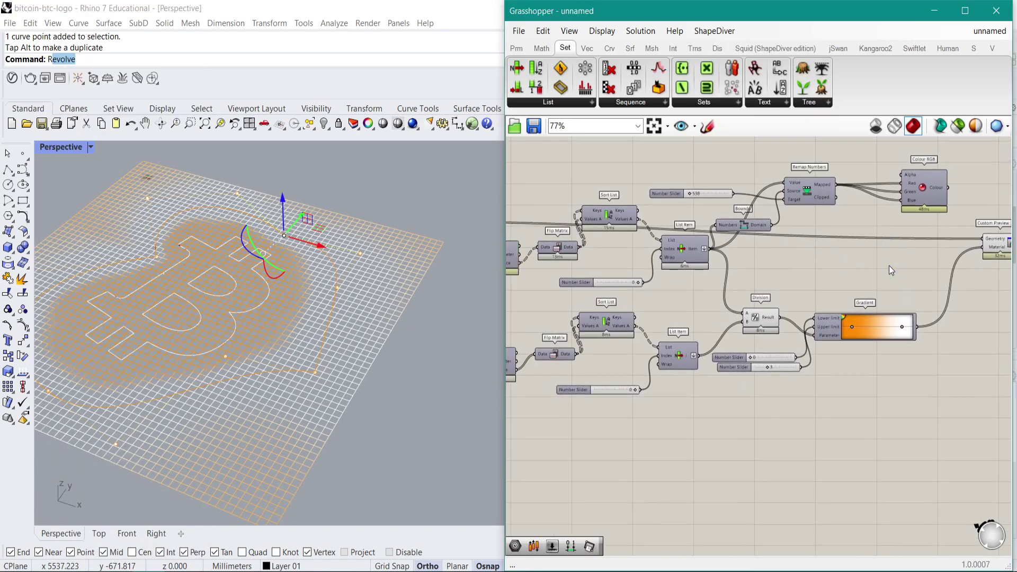
Step: Insert a relay on the Custom Preview geometry wire and feed it into the Rectangle input of a new Box Rectangle component
double_click(861, 238)
double_click(824, 266)
type("bo")
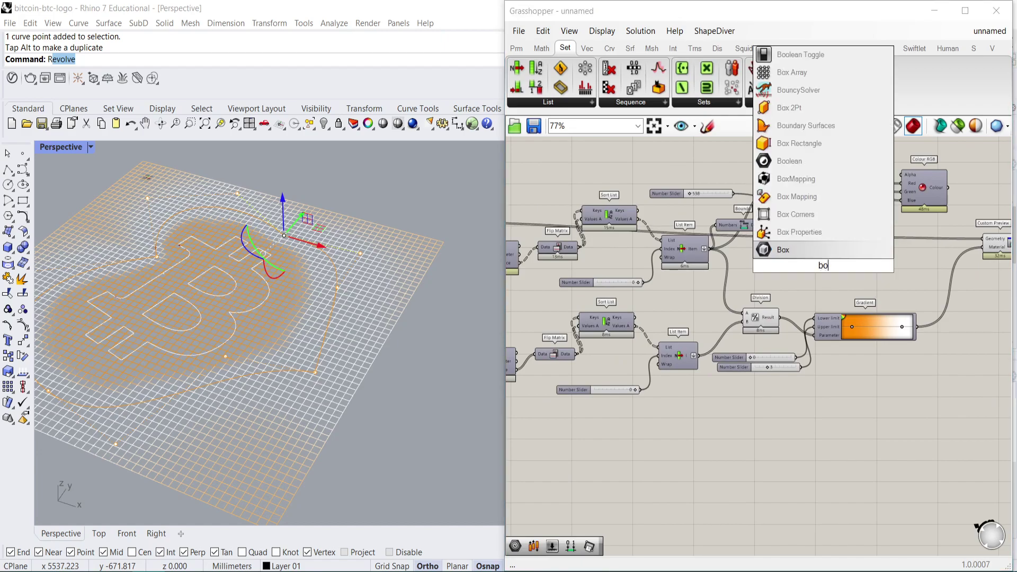
type("x rec")
left_click(828, 234)
scroll(837, 240, "up", 2)
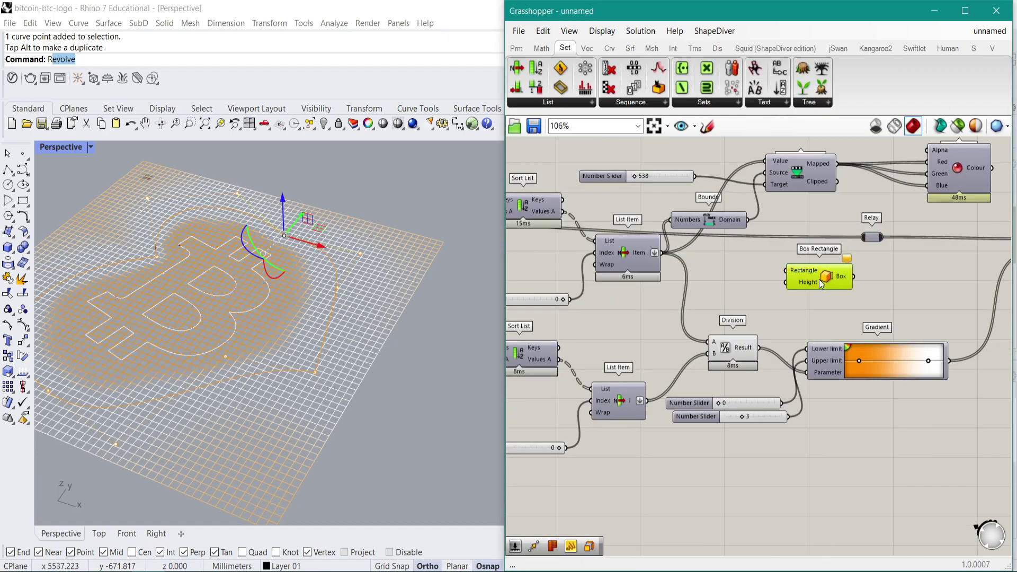
left_click_drag(824, 277, 967, 276)
right_click_drag(939, 281, 788, 280)
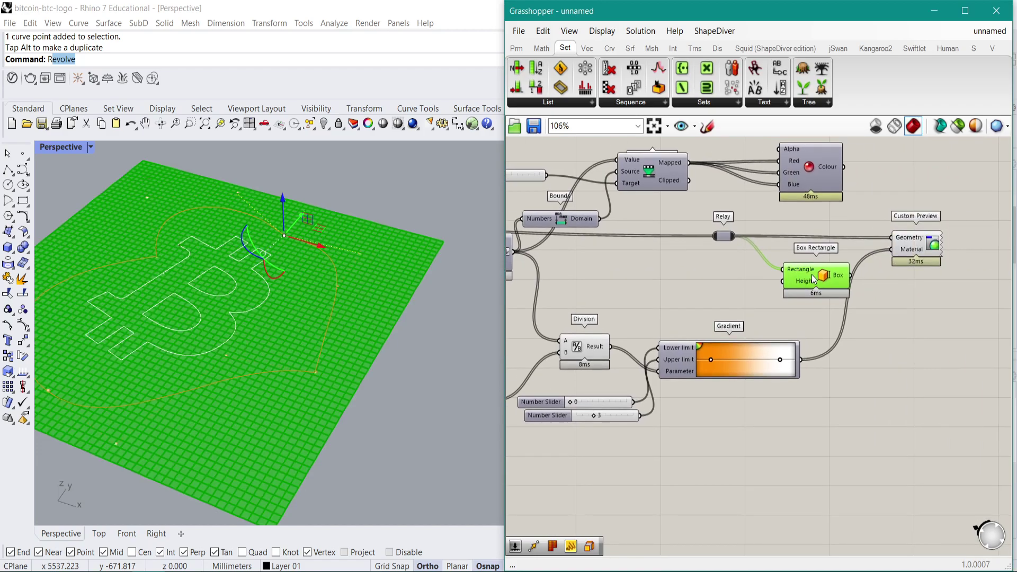
scroll(786, 281, "up", 1)
left_click(715, 298)
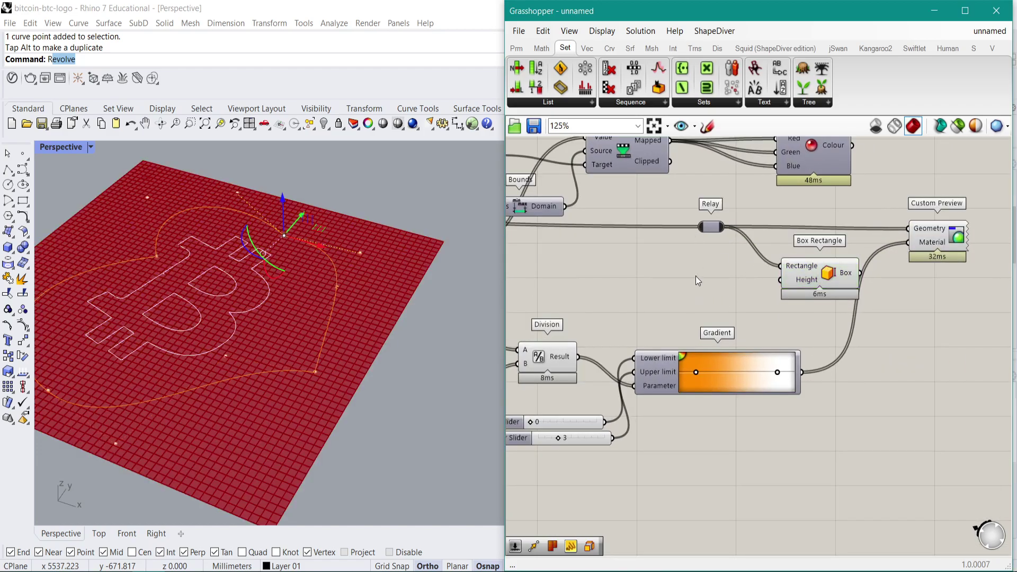
Step: Add List Length and Range components, feeding the relay into List Length and its Length into the Range's Steps input
double_click(698, 280)
type("list length")
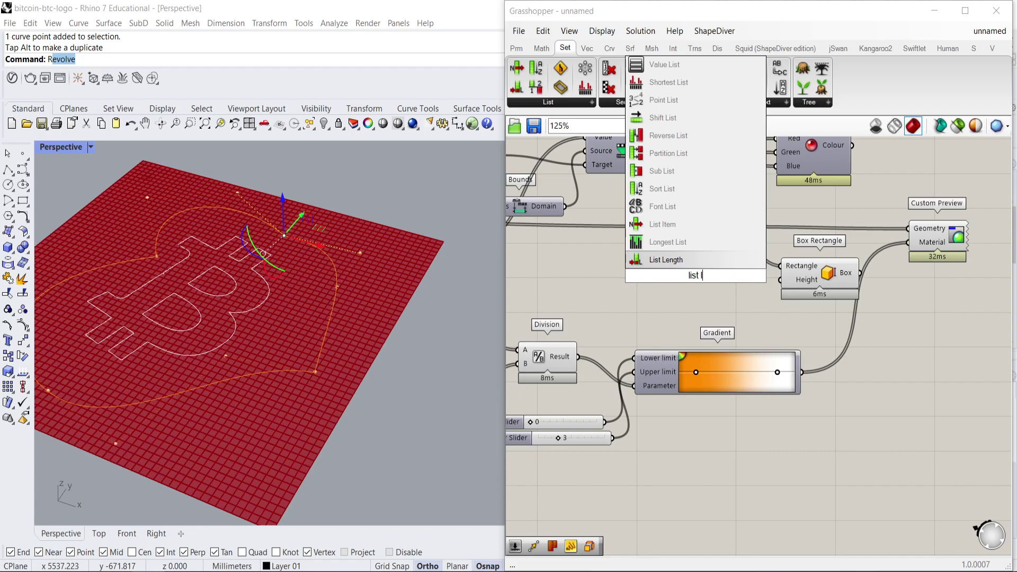
left_click(733, 263)
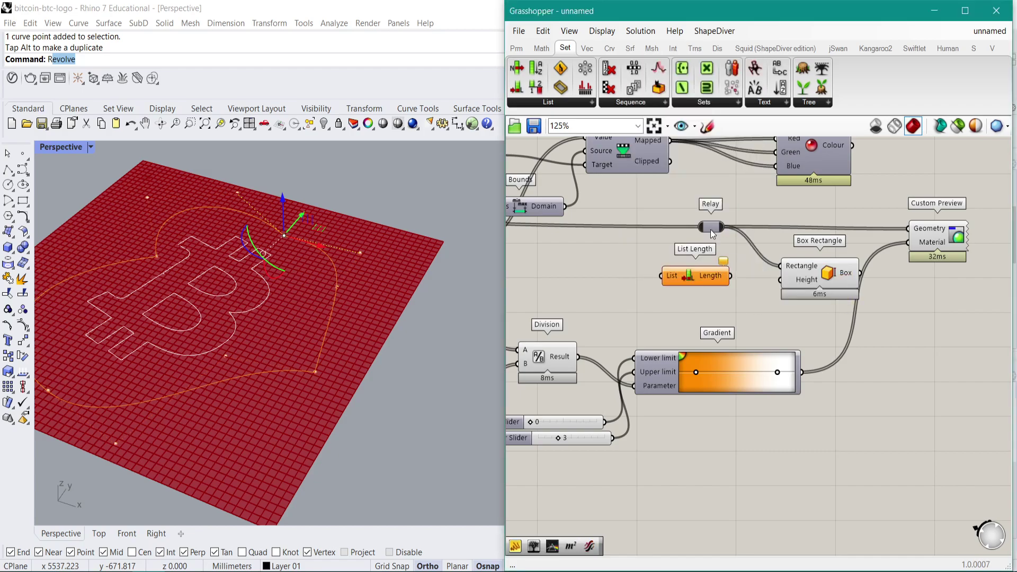
double_click(726, 300)
type("range")
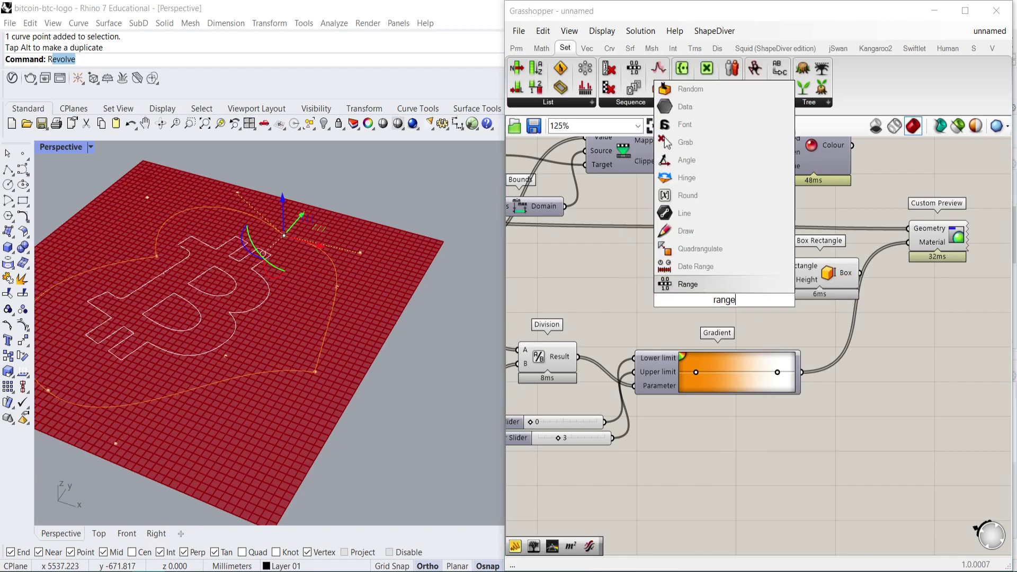
left_click(726, 284)
left_click_drag(724, 280, 727, 317)
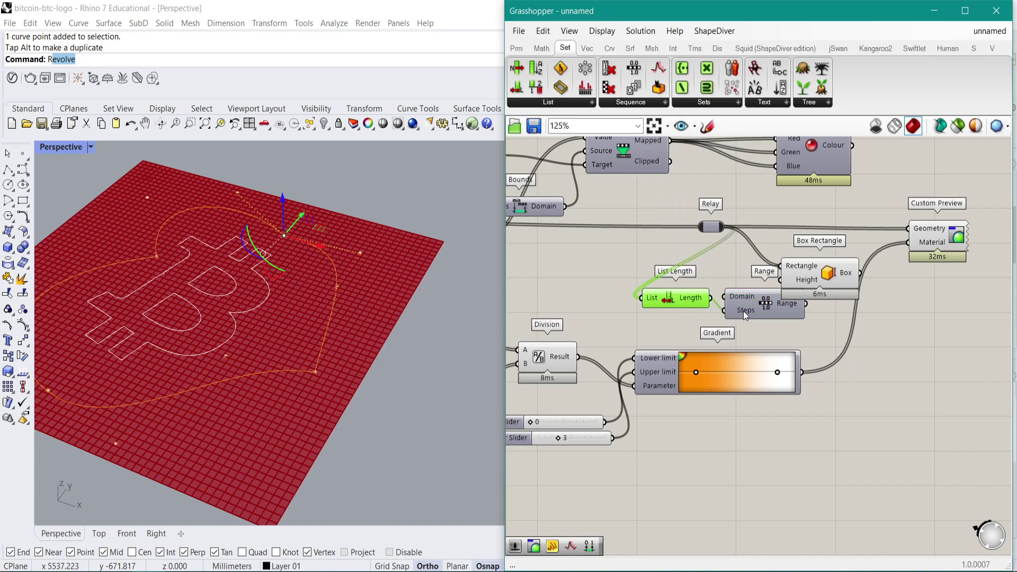
Step: Add an expression to the Range's Steps input and space the List Length and Range components apart on the canvas
right_click(743, 310)
mouse_move(894, 439)
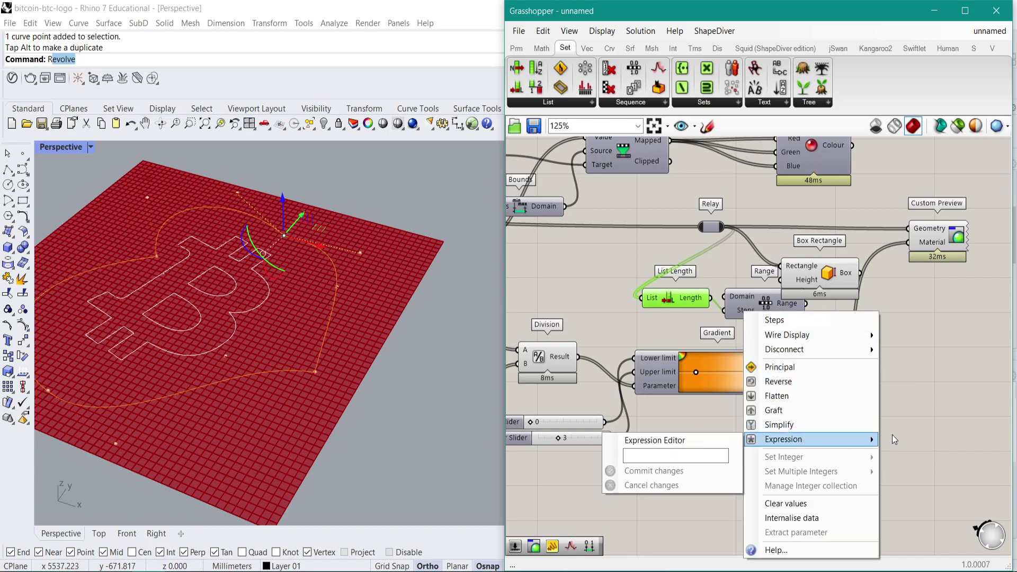
left_click(709, 451)
key("Return")
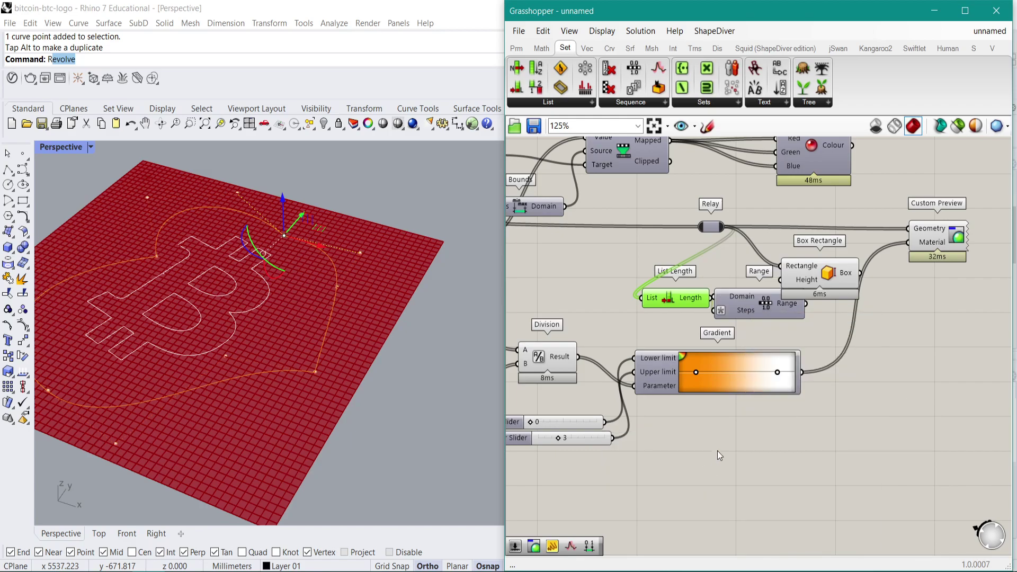
left_click_drag(684, 299, 601, 295)
left_click_drag(749, 304, 700, 292)
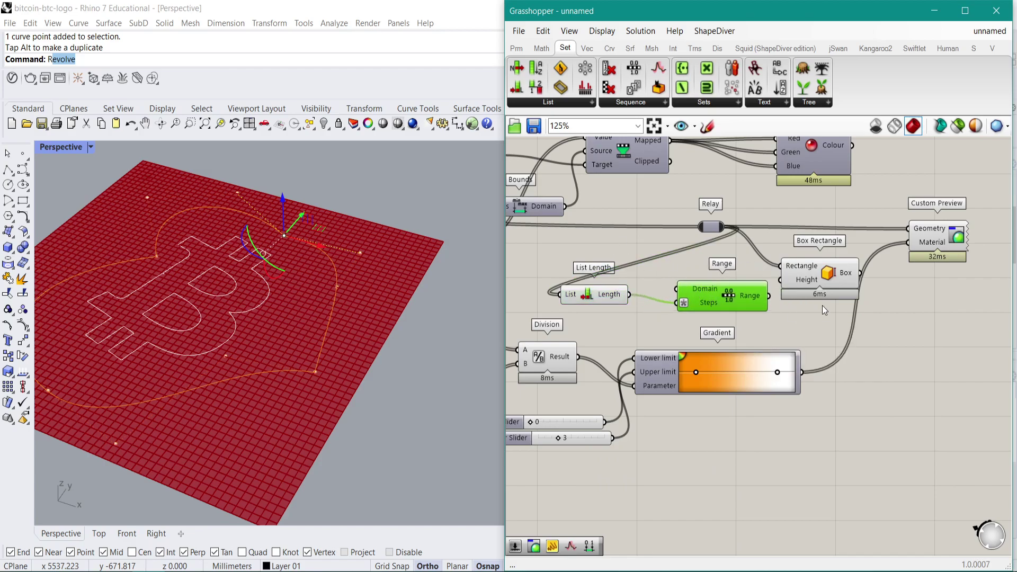
Step: Add a Jitter component and connect the Range output to its List input
double_click(913, 386)
type("jitt")
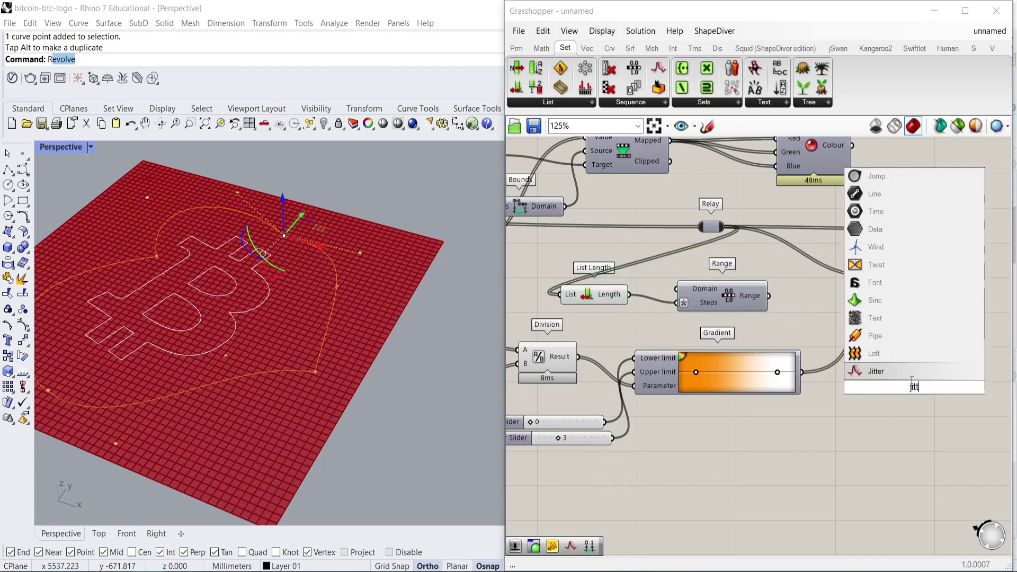
key("Return")
left_click_drag(768, 295, 877, 373)
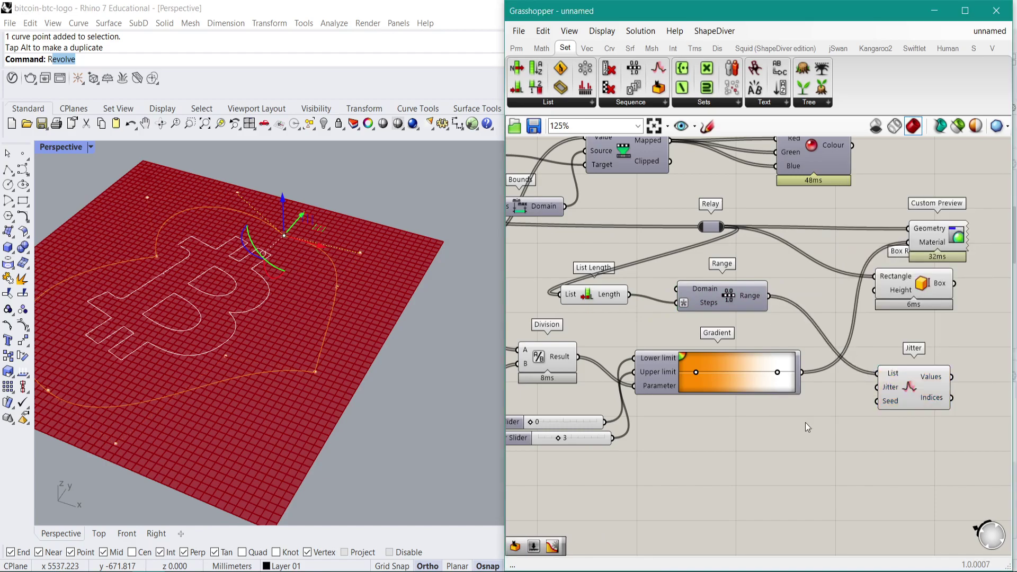
Step: Add two number sliders for the Jitter component, one set to 2 and the other to 1.00
double_click(805, 423)
type("2")
key("Return")
double_click(820, 459)
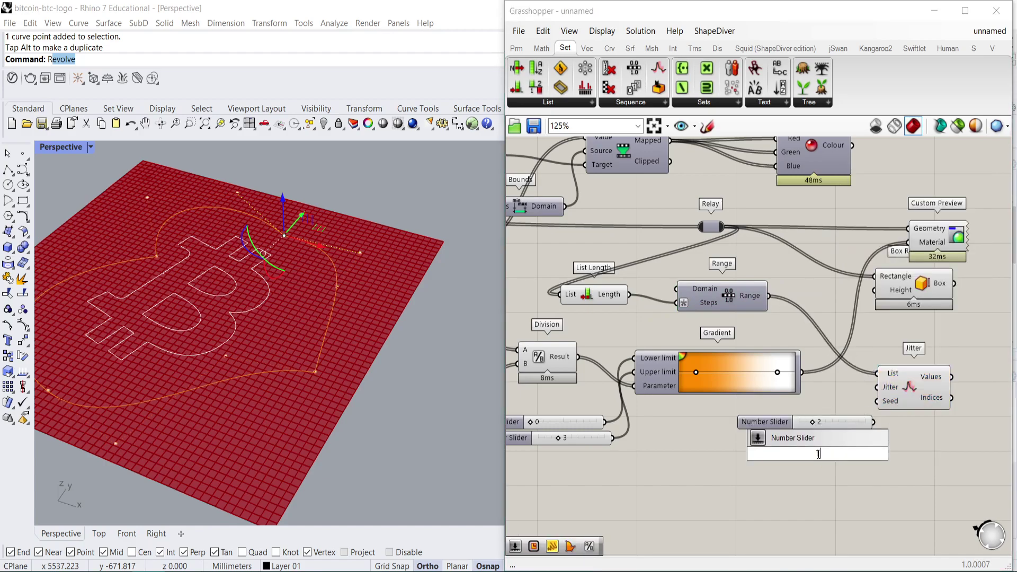
key("Return")
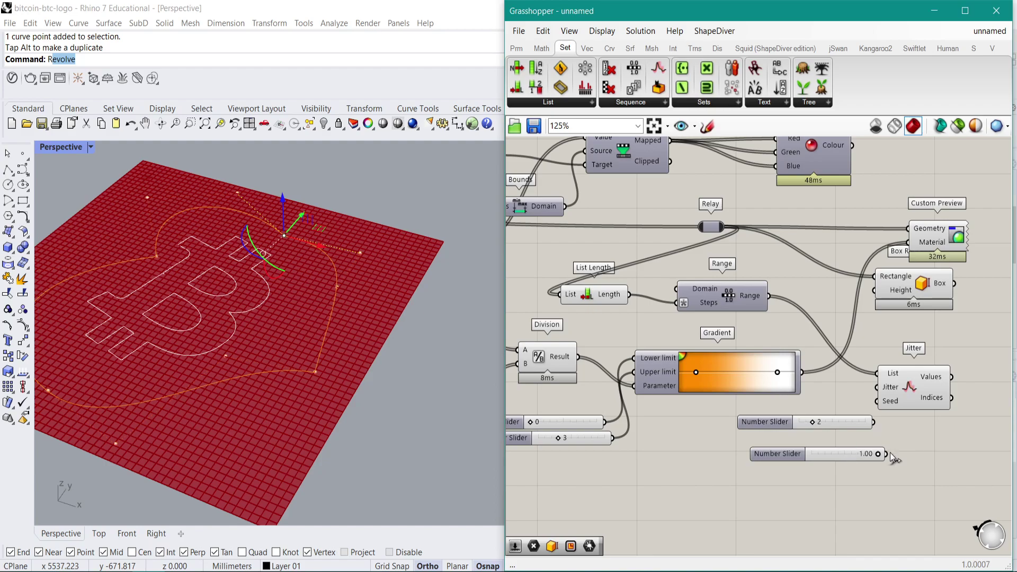
Step: Connect the 1.00 slider to the Jitter input and the jittered Values to the Box Rectangle's Height input
left_click_drag(887, 454, 877, 387)
left_click_drag(952, 377, 875, 290)
left_click(910, 291)
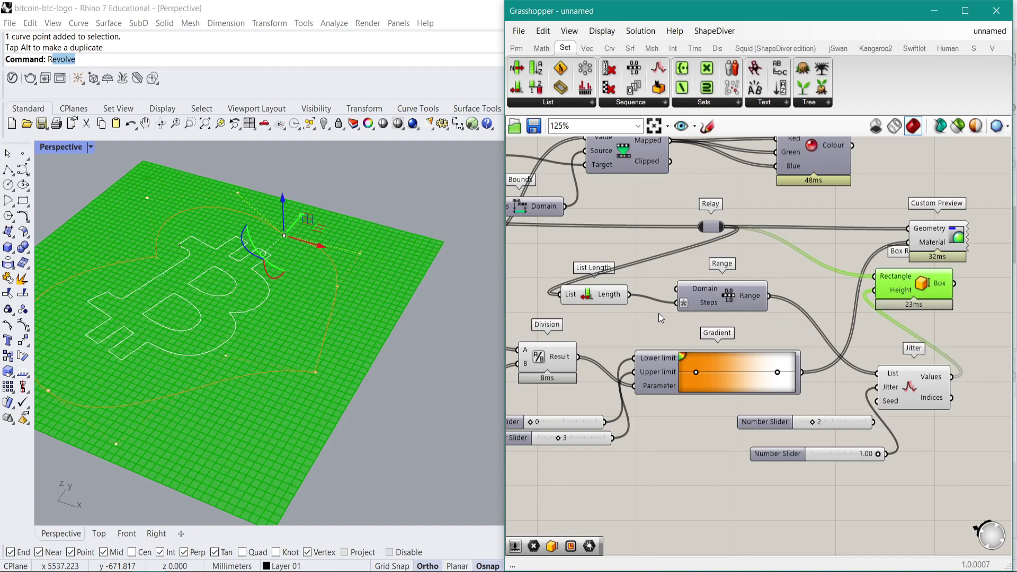
Step: Add a number slider for the Range's Domain input and raise it to 10, checking the box heights in Rhino
double_click(583, 242)
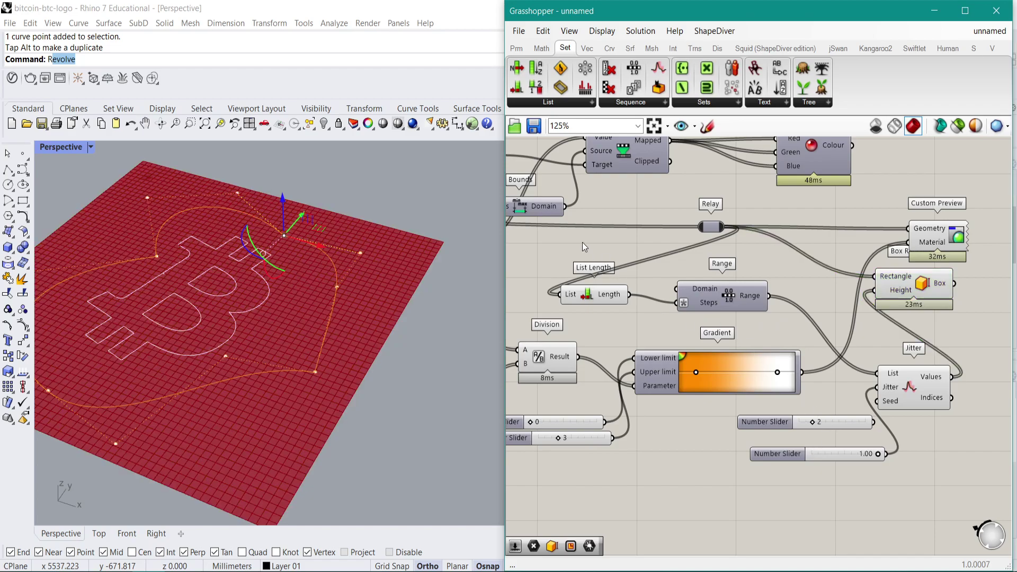
type("3")
key("Return")
left_click_drag(651, 242, 677, 302)
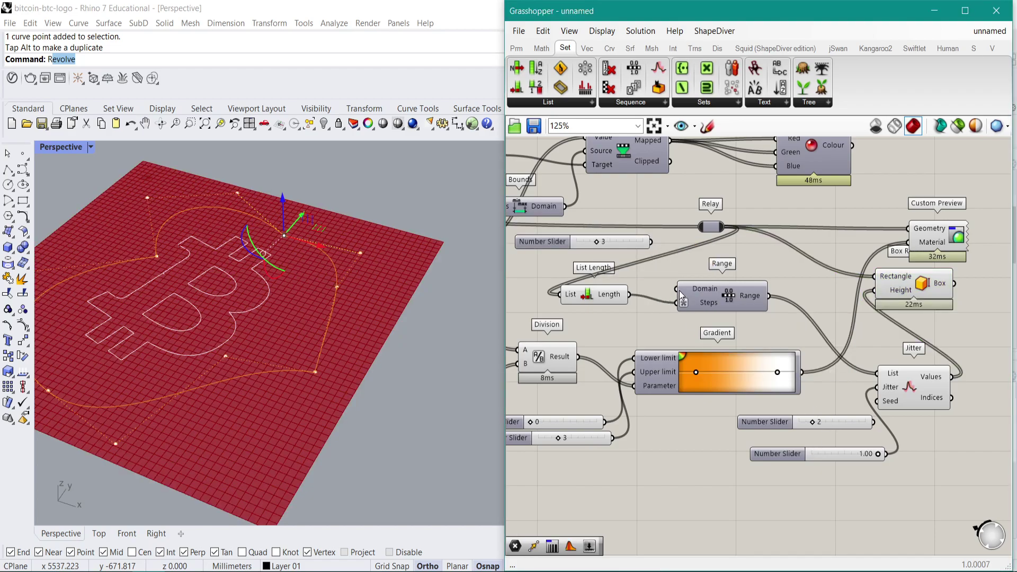
left_click_drag(597, 242, 657, 248)
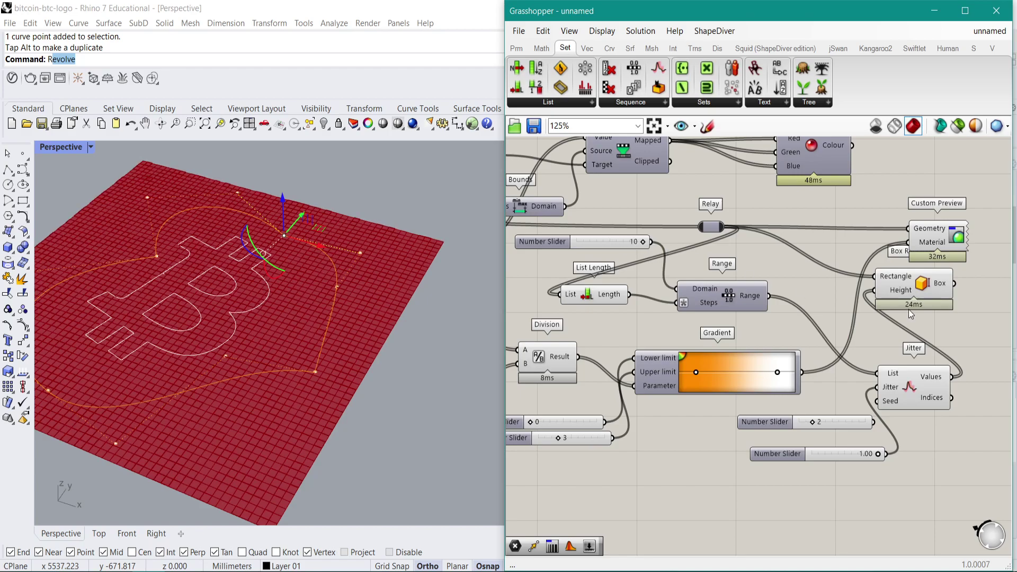
left_click(911, 307)
right_click_drag(295, 318, 340, 291)
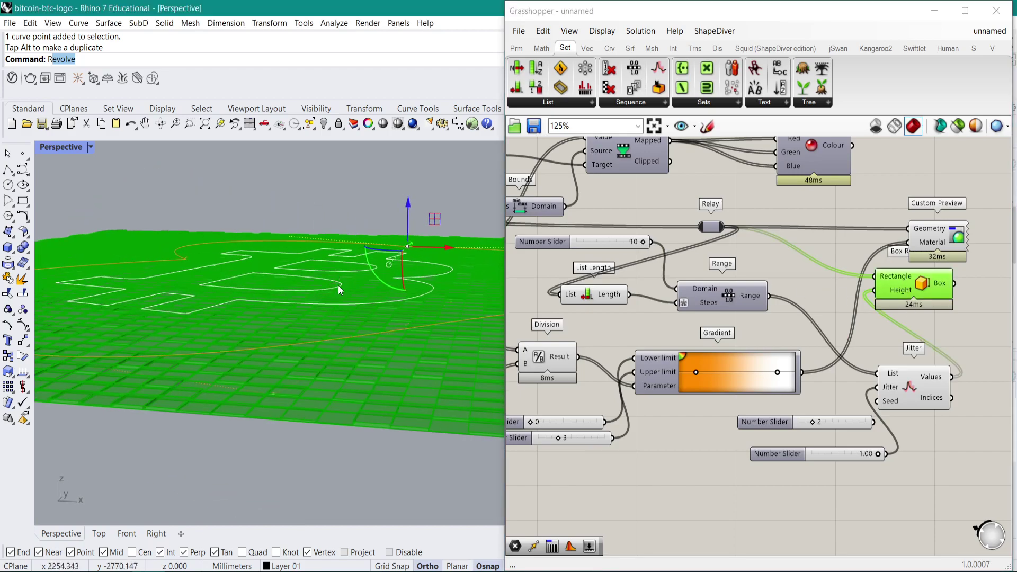
Step: Raise the maximum of the Range's Domain slider and set its value to 119
left_click(643, 243)
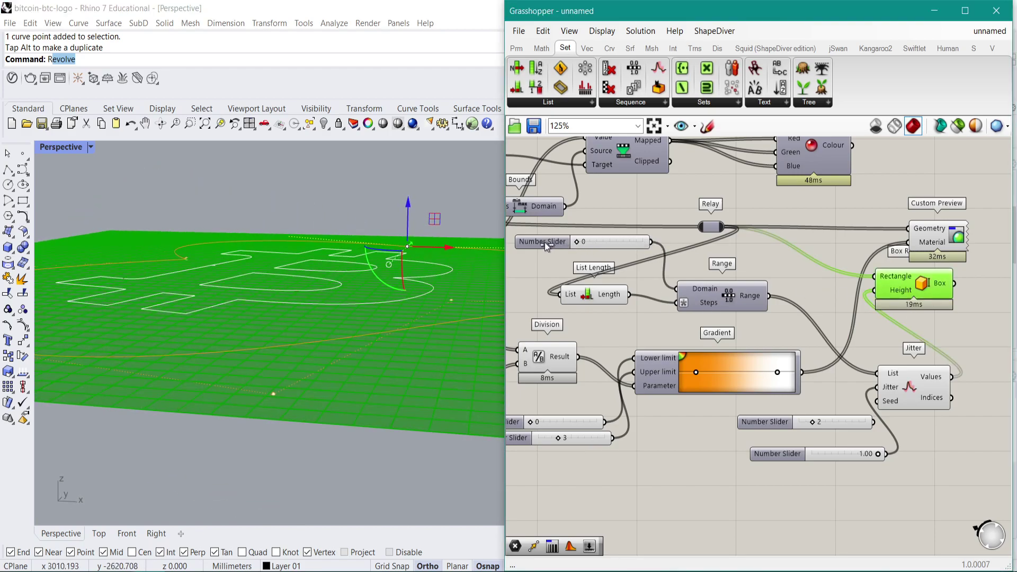
double_click(548, 244)
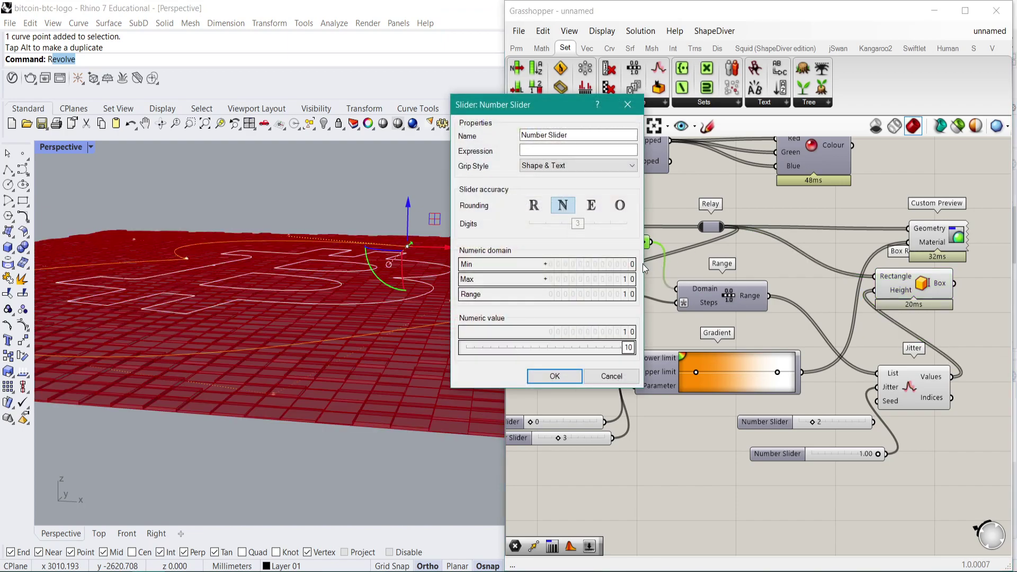
left_click_drag(617, 281, 619, 244)
key("Return")
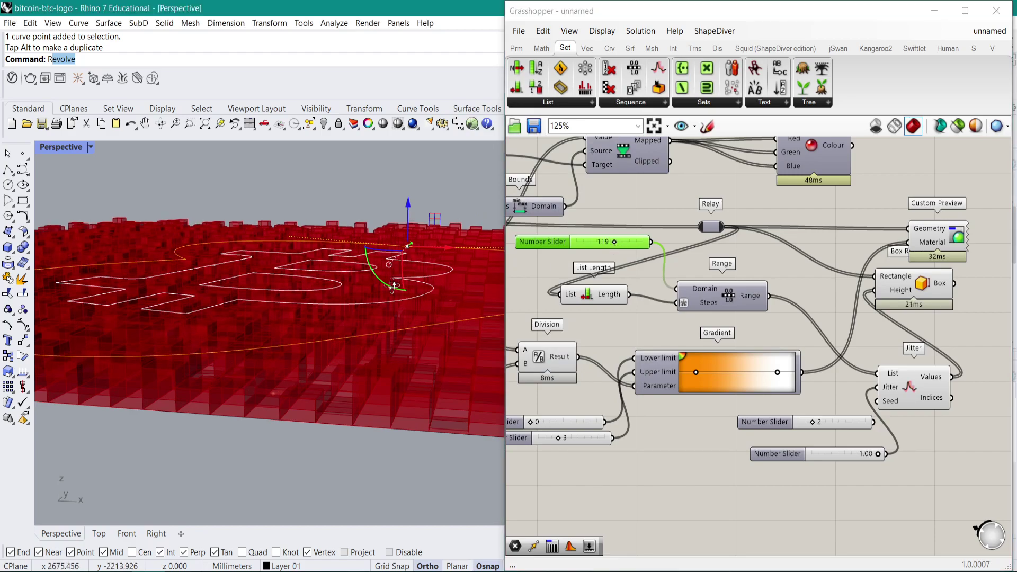
right_click_drag(411, 247, 379, 277)
scroll(400, 320, "up", 5)
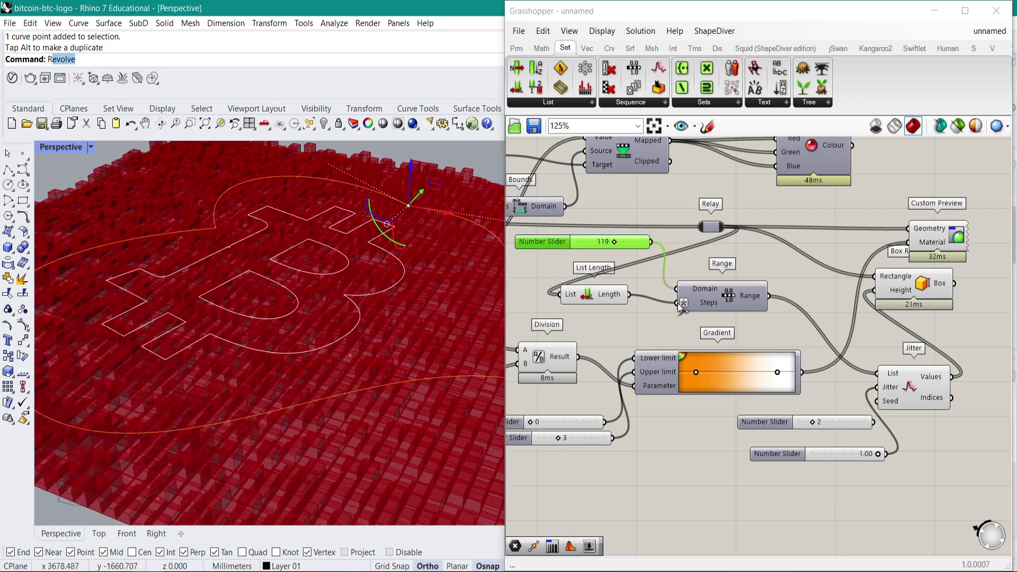
Step: Hide the Box Rectangle's own preview and connect its Box output to the Custom Preview's Geometry input
left_click(922, 285)
left_click(927, 238)
left_click_drag(932, 244, 975, 242)
right_click_drag(925, 266, 793, 281)
left_click(813, 307)
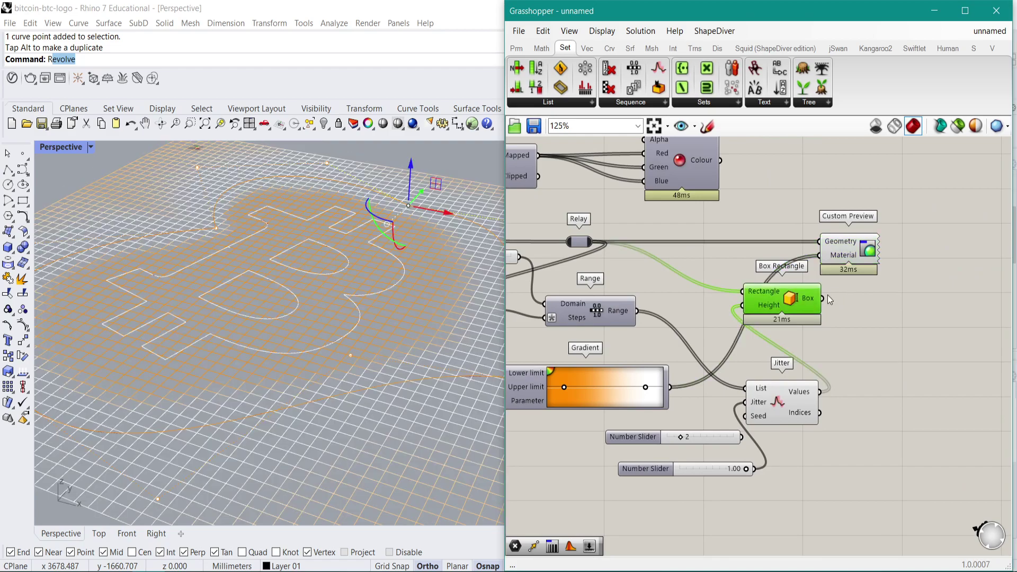
left_click_drag(821, 258, 820, 242)
left_click(925, 218)
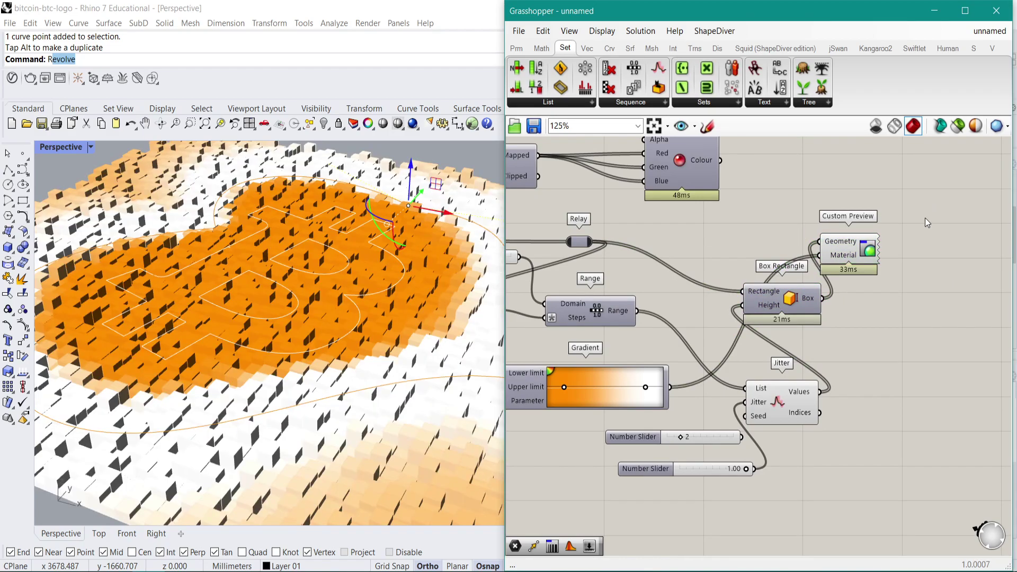
Step: Check the coloured boxes as a whole and move Custom Preview farther away from Box Rectangle
left_click(231, 339)
scroll(231, 339, "down", 5)
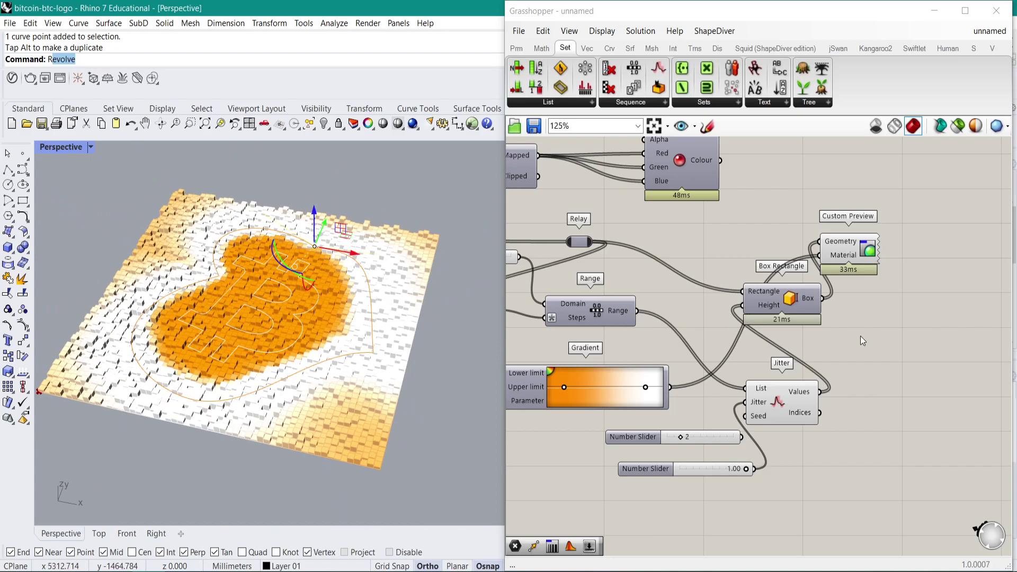
left_click(585, 348)
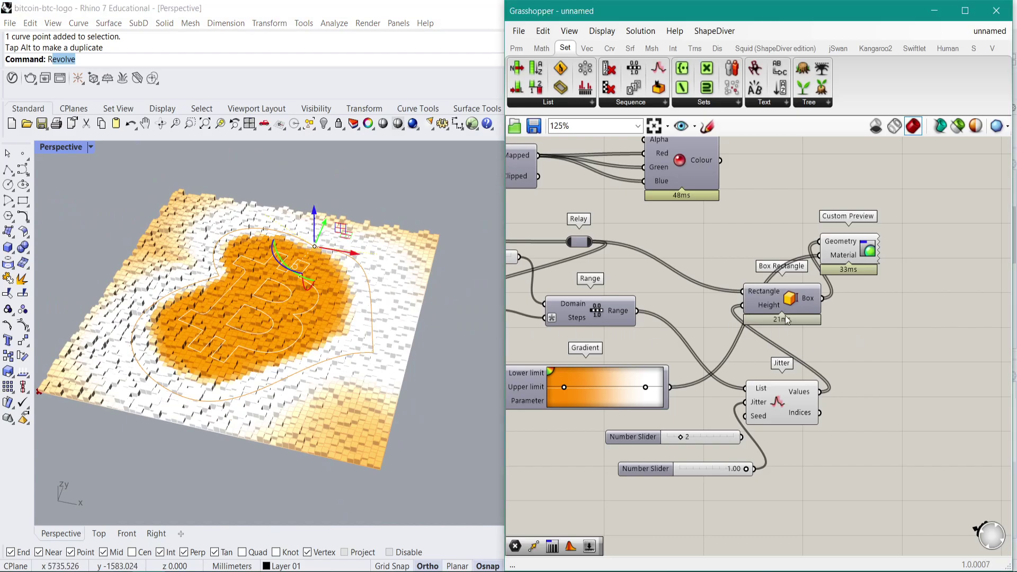
left_click_drag(838, 256, 863, 264)
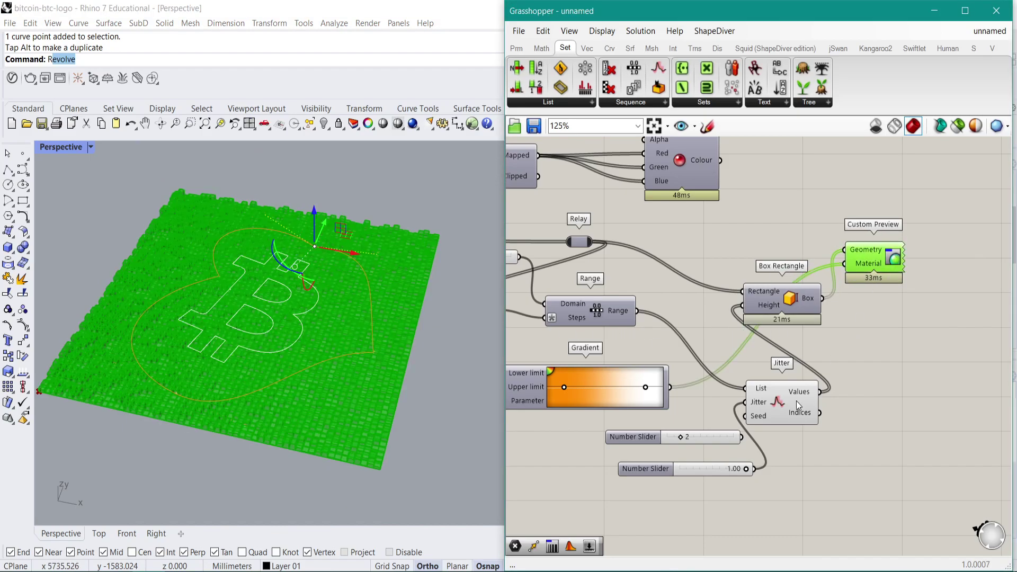
left_click(797, 402)
right_click_drag(367, 355, 366, 343)
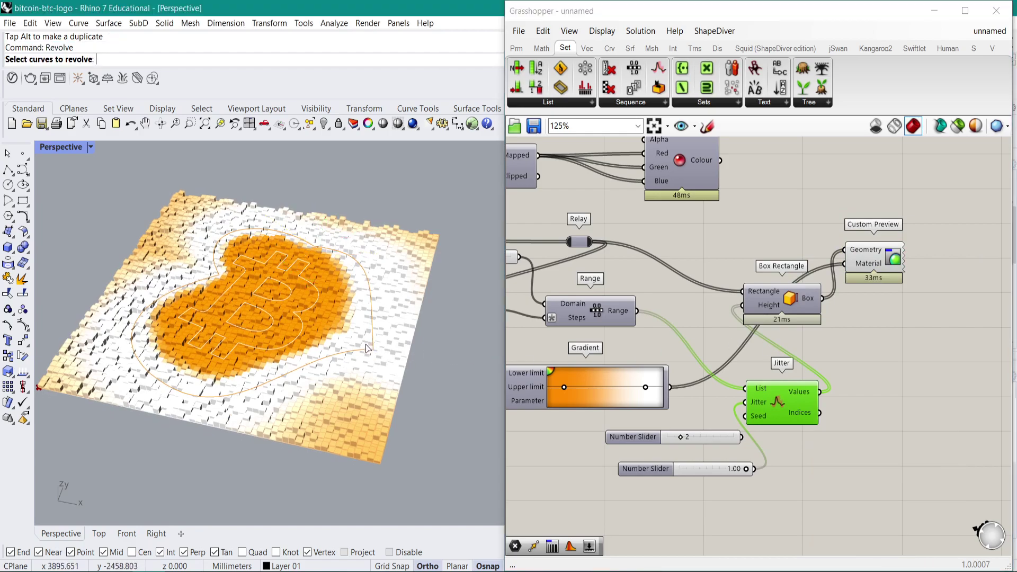
left_click(374, 348)
scroll(404, 334, "up", 6)
left_click_drag(384, 332, 286, 418)
scroll(408, 329, "down", 8)
right_click_drag(414, 288, 416, 208)
right_click(416, 210)
key("Escape")
Step: Reshape the outer curve in the Rhino viewport by pulling its control points outward, checking how the box colours respond
left_click(336, 241)
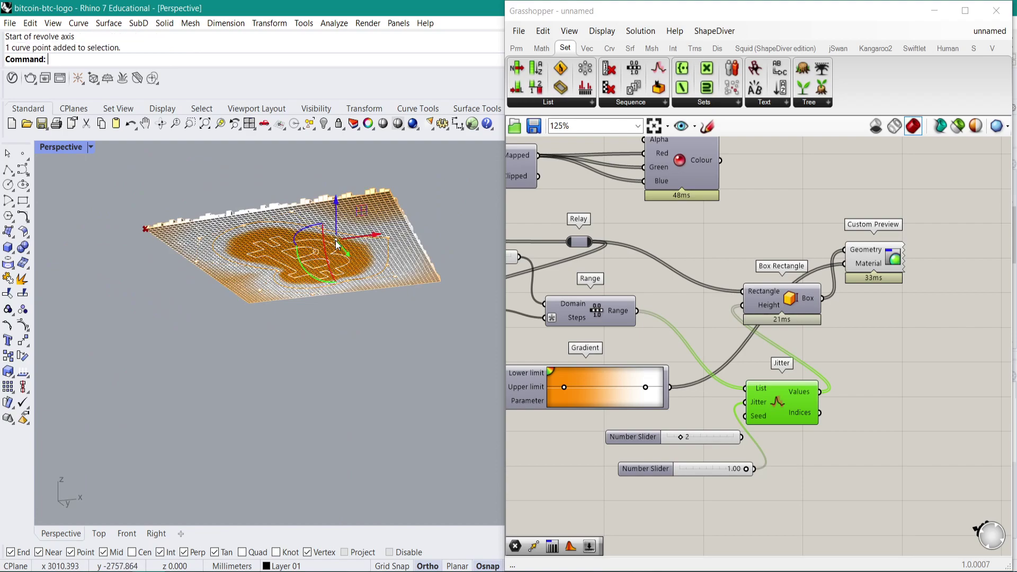
right_click_drag(401, 271, 412, 355)
left_click_drag(385, 326, 439, 334)
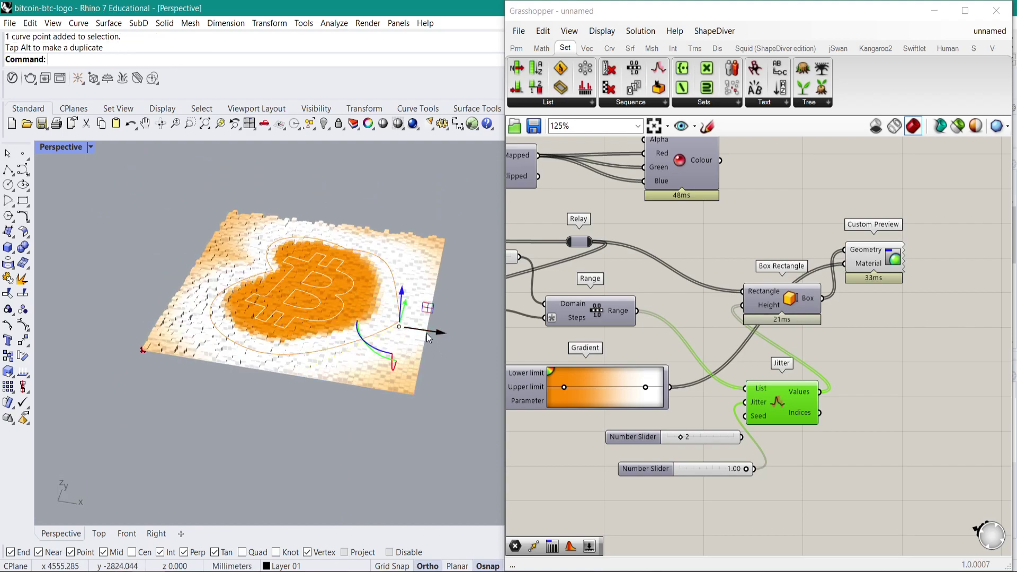
right_click_drag(422, 318, 413, 335)
left_click_drag(400, 336, 387, 377)
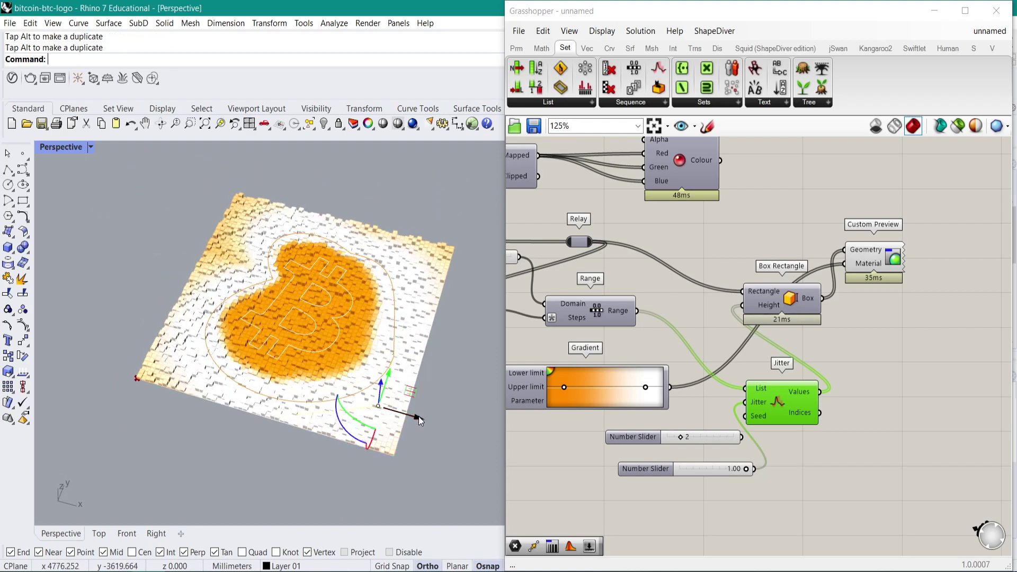
left_click_drag(417, 417, 329, 405)
left_click_drag(327, 209, 419, 289)
left_click_drag(377, 259, 335, 220)
left_click_drag(336, 221, 475, 291)
Step: Shift the Gradient's white grip slightly towards the orange, and look at the gradient in the Gradient Editor
mouse_move(645, 388)
left_mouse_down()
mouse_move(619, 399)
mouse_move(640, 395)
left_mouse_up()
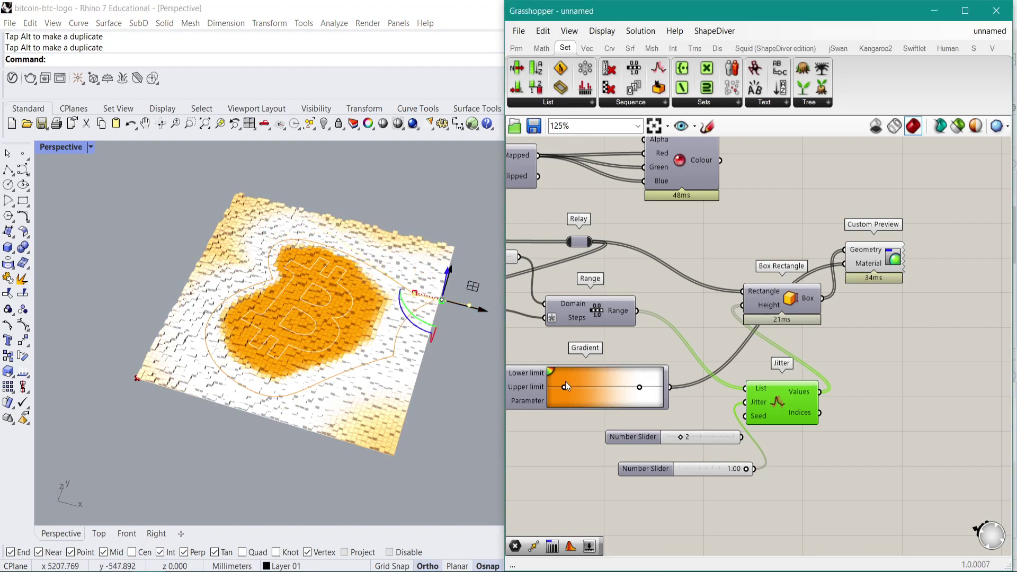
left_click(547, 369)
left_click(536, 354)
scroll(395, 358, "up", 5)
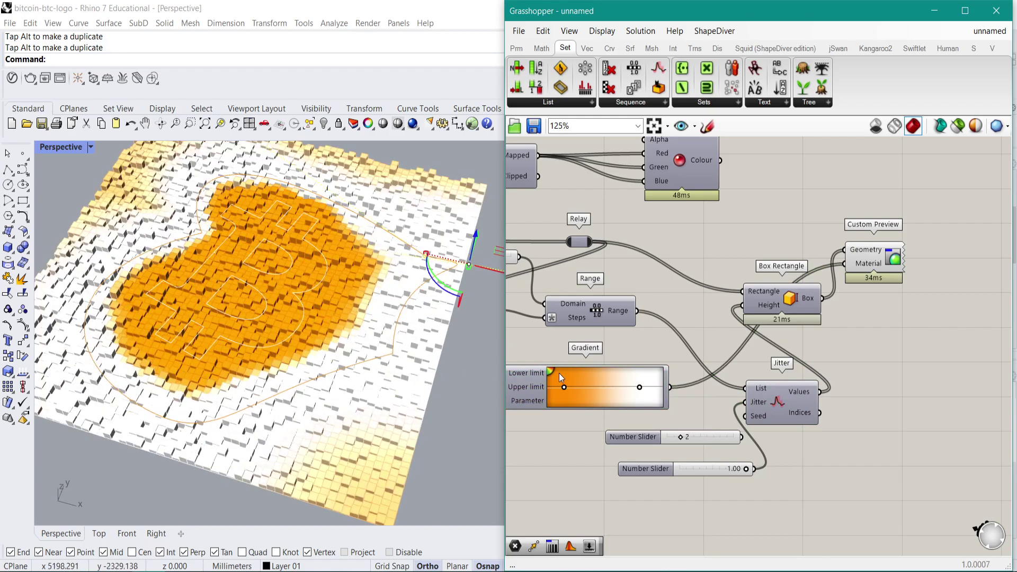
double_click(550, 369)
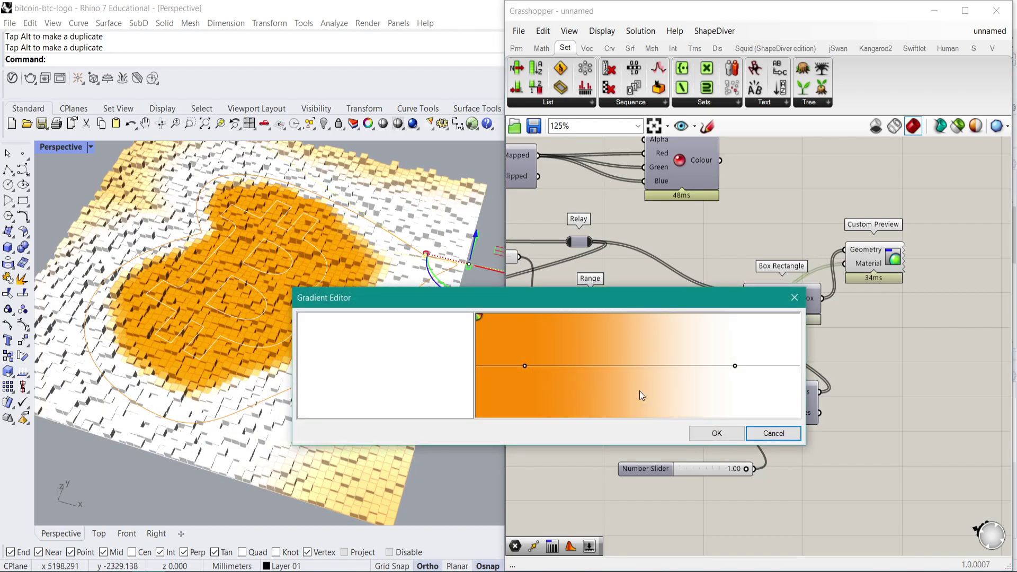
left_click(774, 434)
Step: Try the multicolour spectrum preset on the Gradient, check the boxes in Rhino and undo the preset
right_click(605, 389)
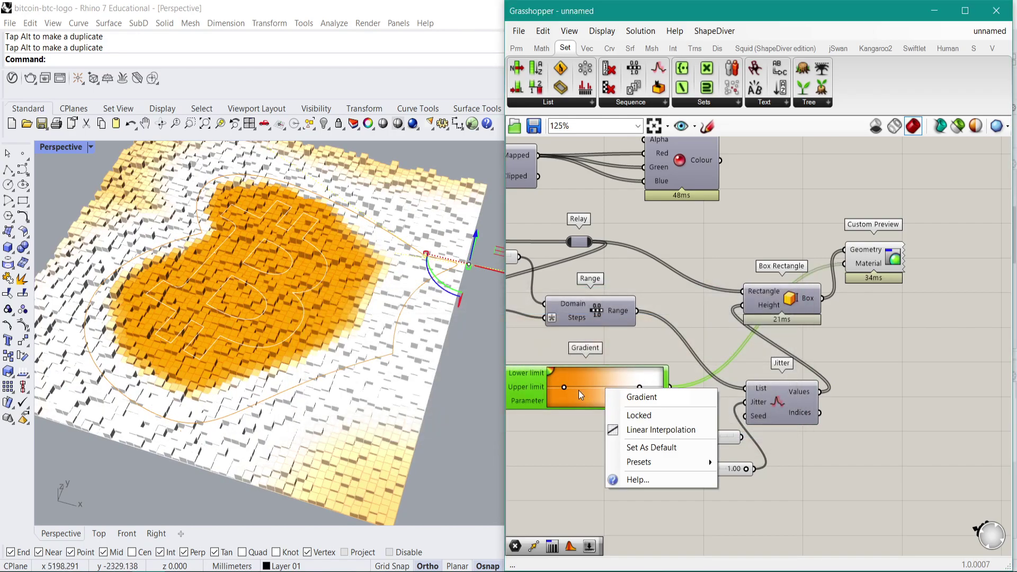
mouse_move(651, 460)
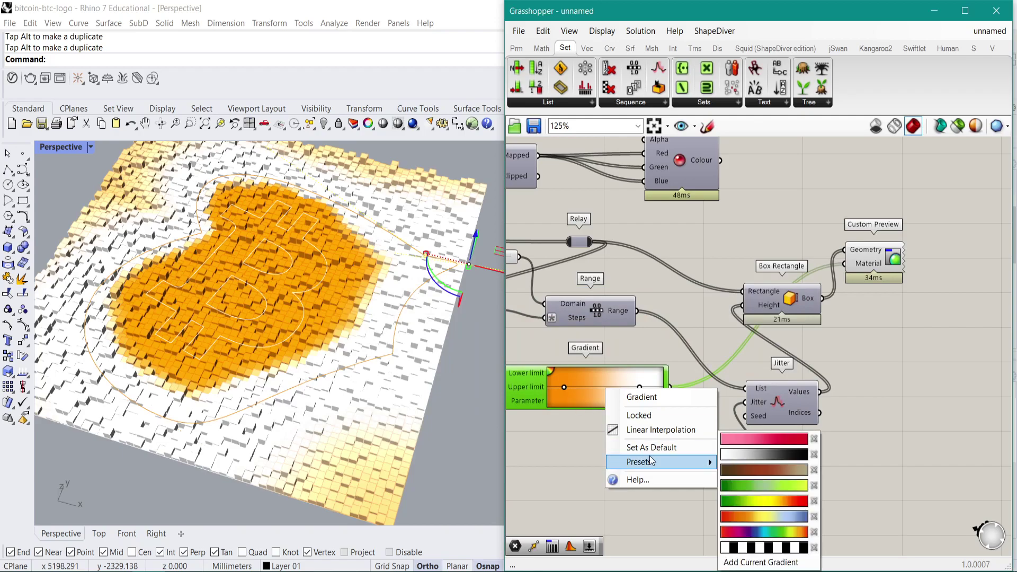
left_click(761, 528)
right_click_drag(412, 367, 455, 320)
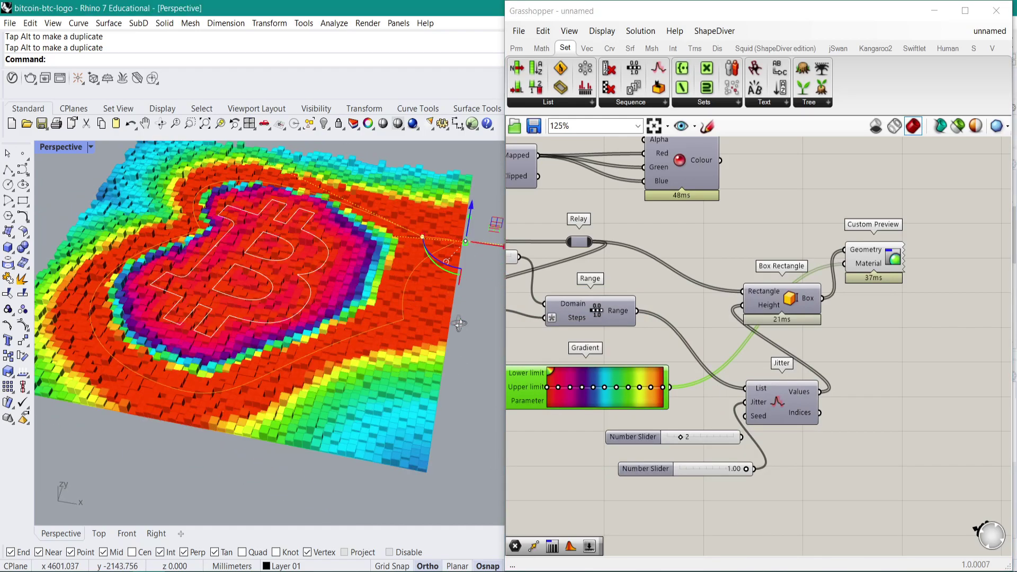
left_click(678, 304)
key("ctrl+z")
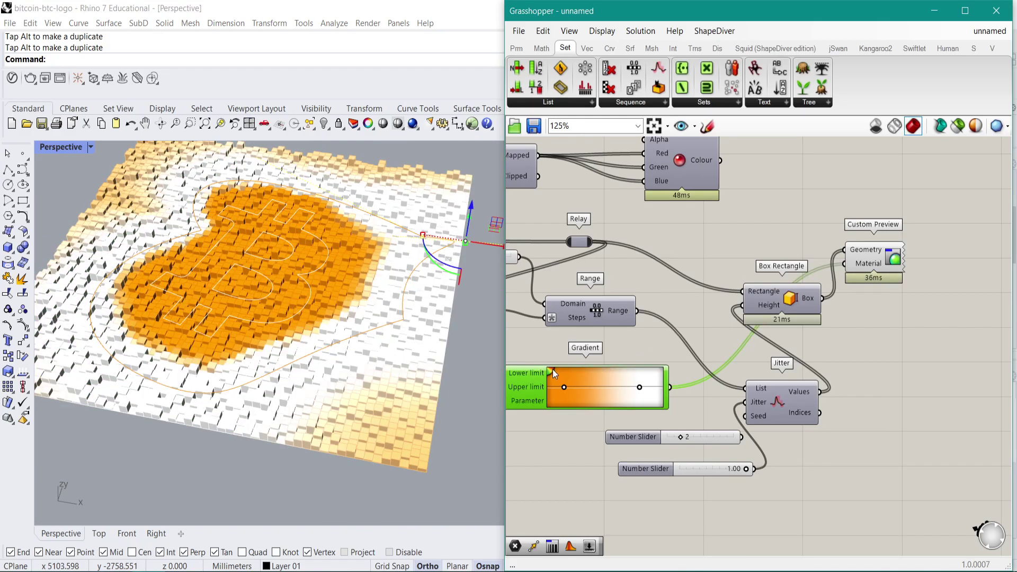
left_click(601, 380)
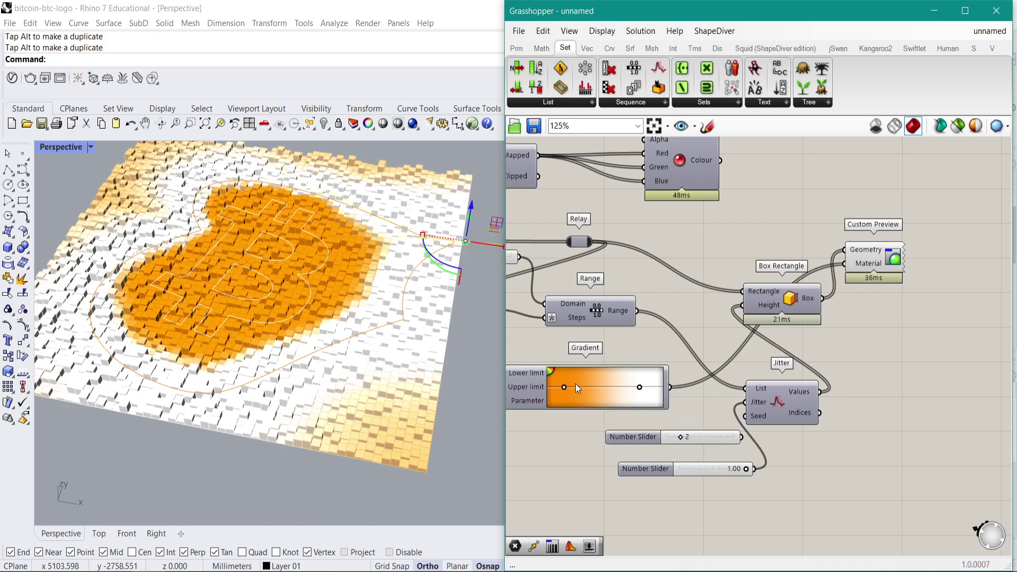
Step: Try the green-yellow-red preset on the Gradient and restore the orange-to-white gradient
right_click(535, 385)
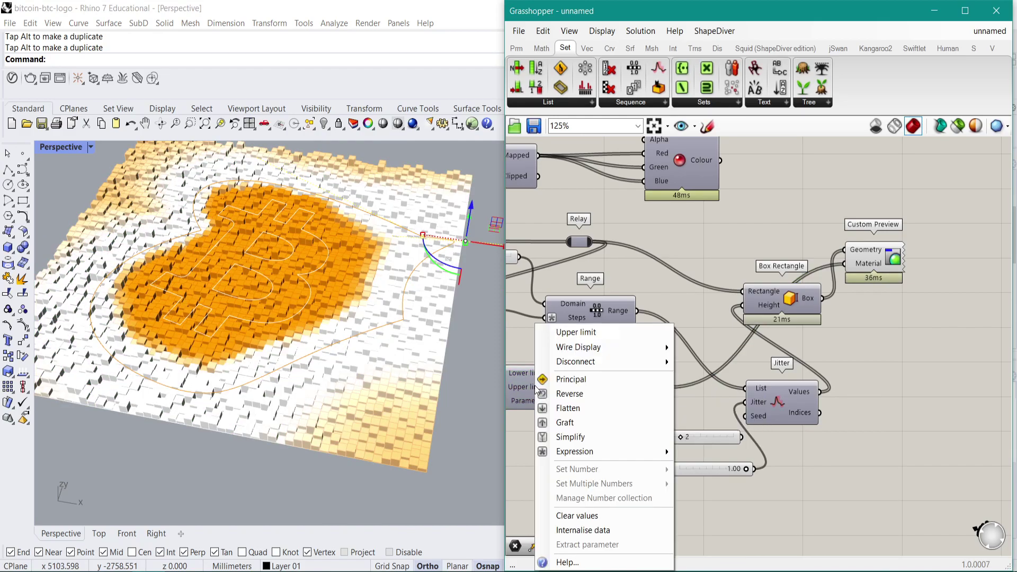
key("Escape")
scroll(606, 392, "down", 2)
right_click(604, 389)
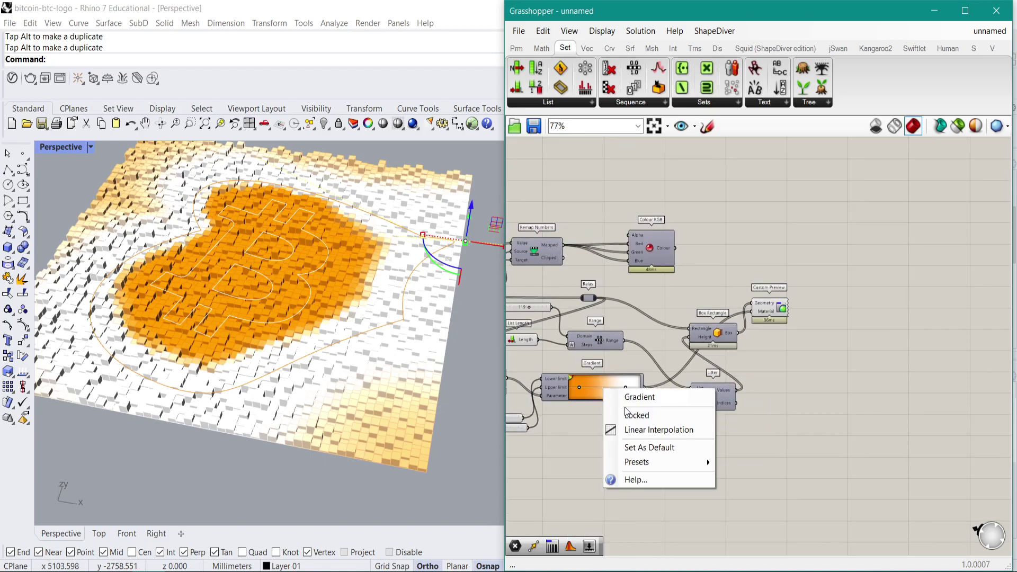
mouse_move(662, 461)
left_click(777, 501)
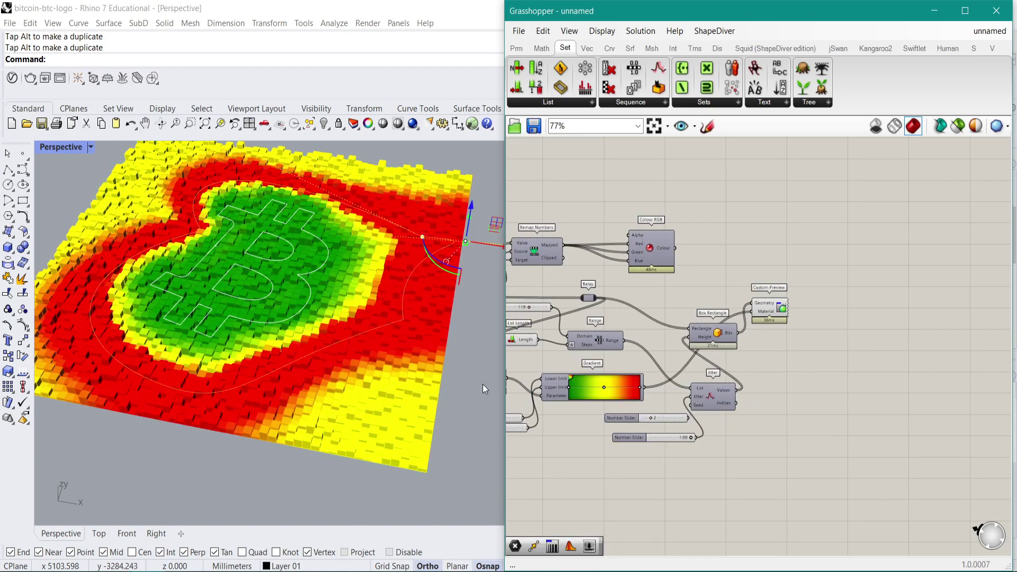
right_click(386, 336)
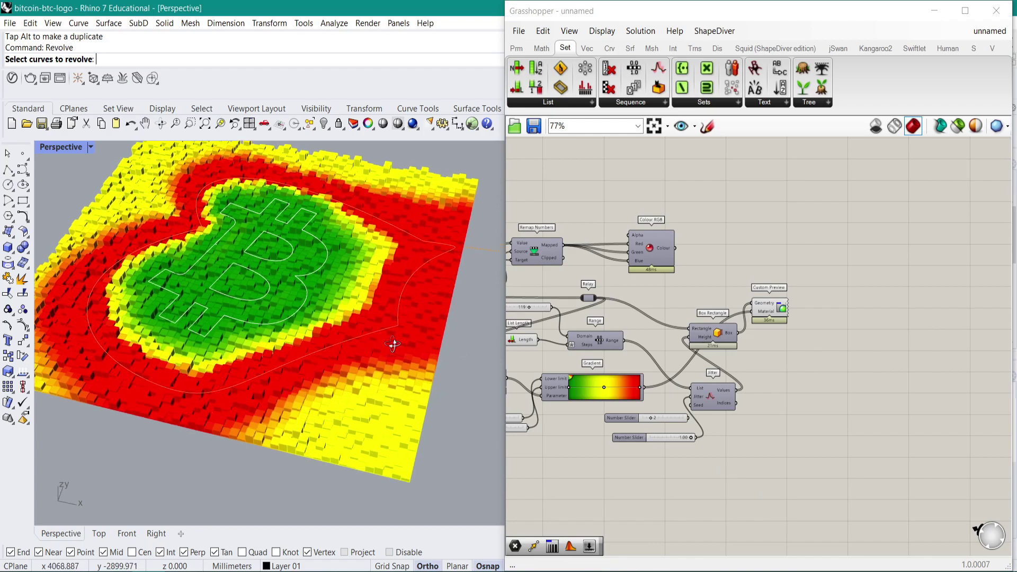
right_click(639, 323)
left_click(701, 285)
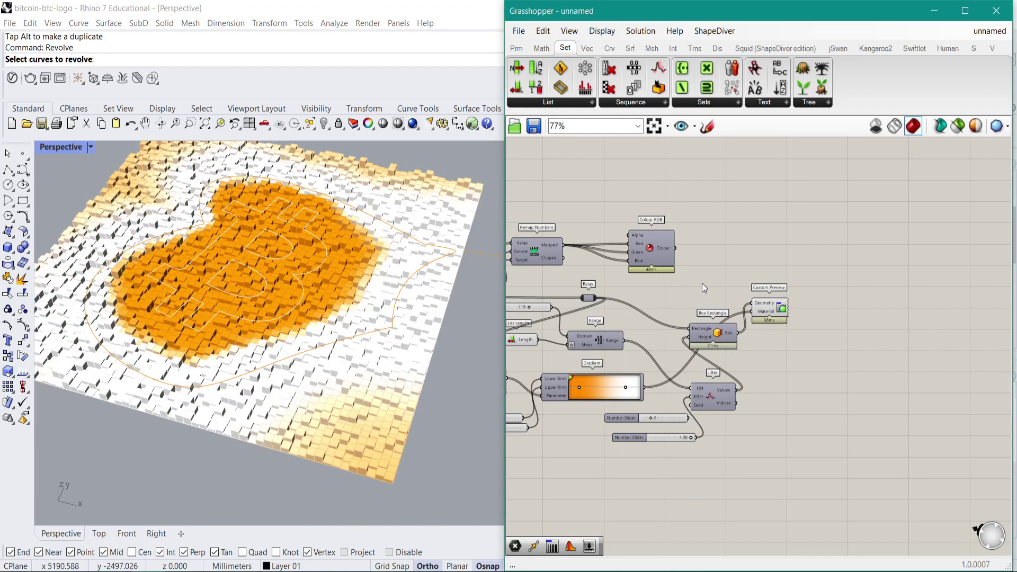
Step: Switch the Perspective viewport to the Rendered display mode and check the boxes up close and as a whole
right_click_drag(371, 275, 312, 273)
left_click(58, 148)
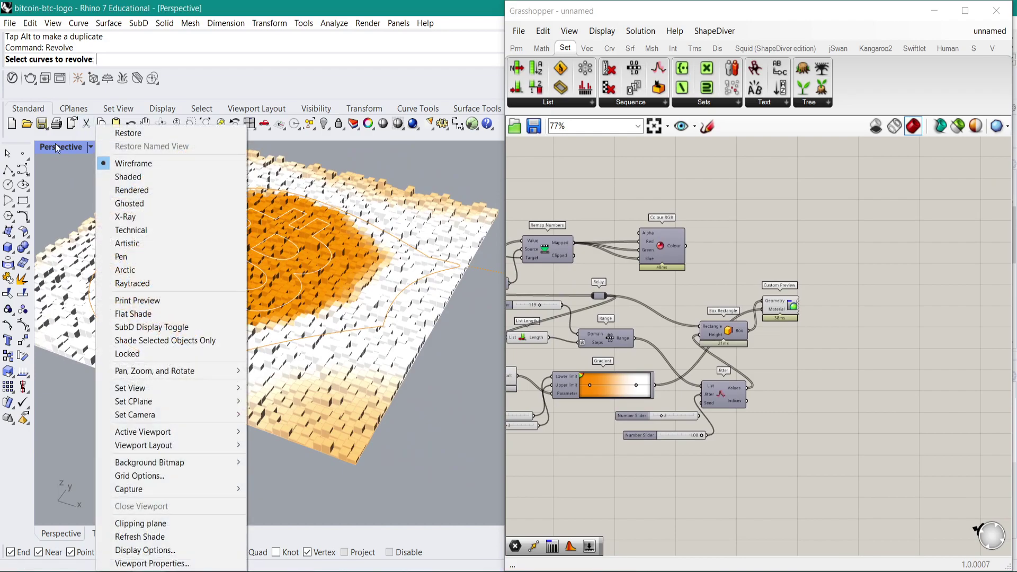
left_click(135, 189)
scroll(250, 272, "down", 3)
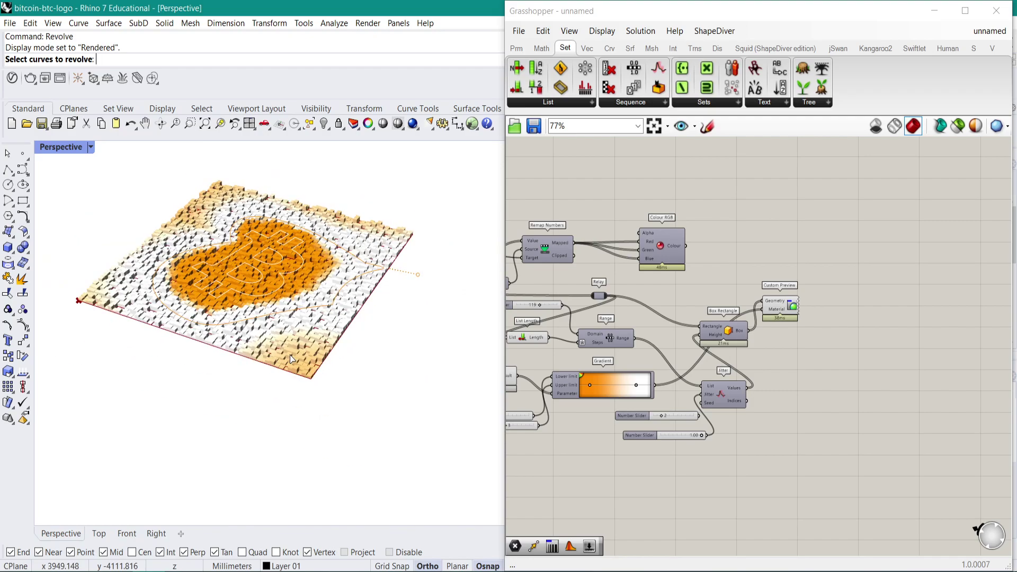
scroll(286, 350, "up", 5)
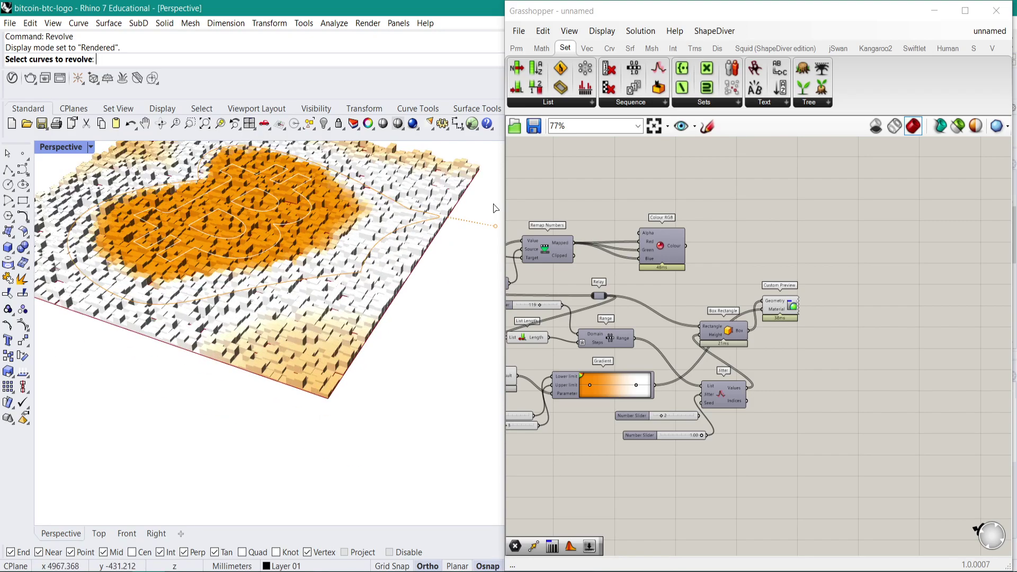
Step: Minimise Grasshopper, turn on the Skylight in Rhino's lights and inspect the shaded boxes around the logo
left_click(934, 10)
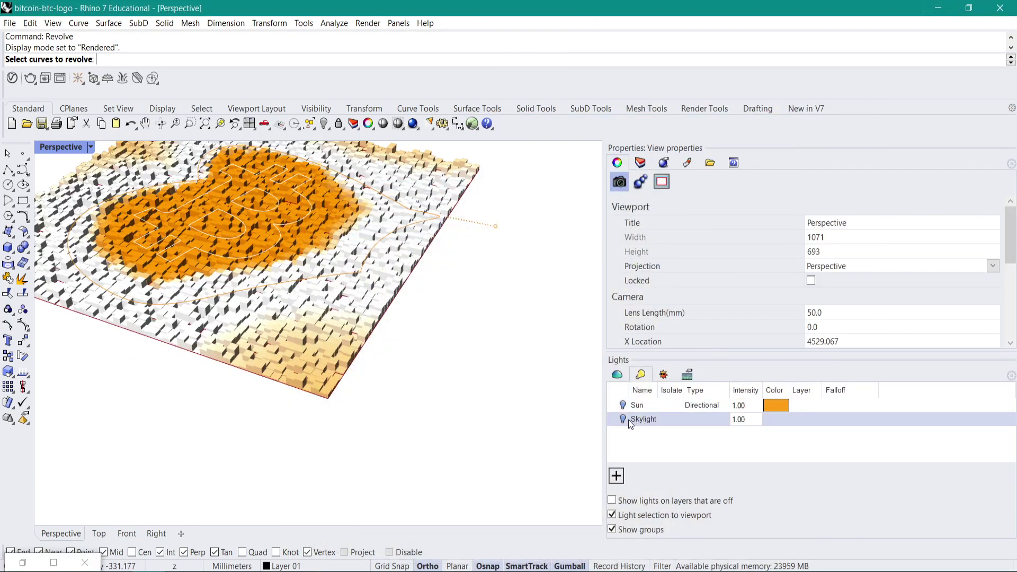
left_click(624, 419)
scroll(425, 387, "up", 10)
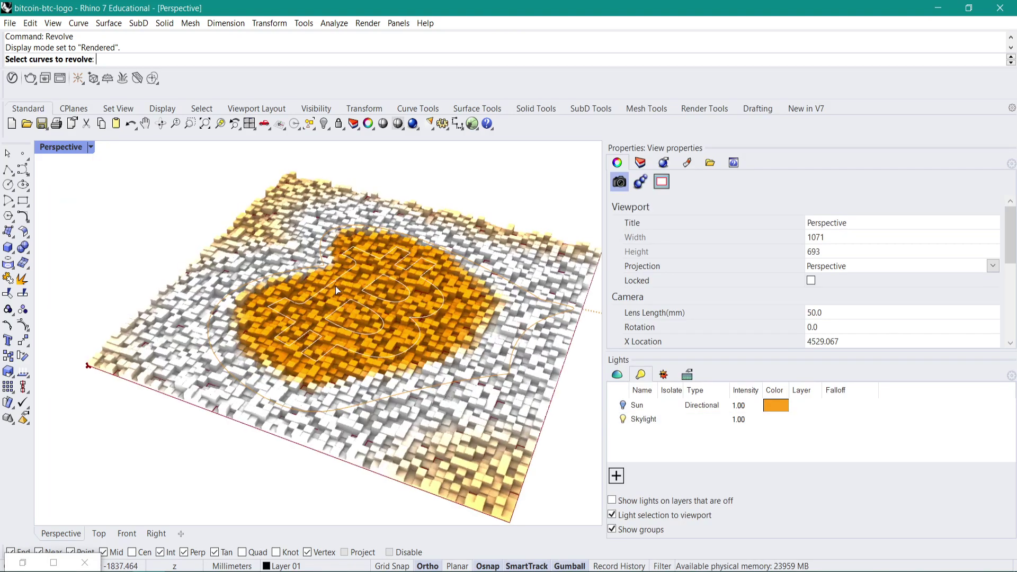
right_click_drag(410, 317, 342, 265, "shift")
right_click_drag(410, 339, 415, 313)
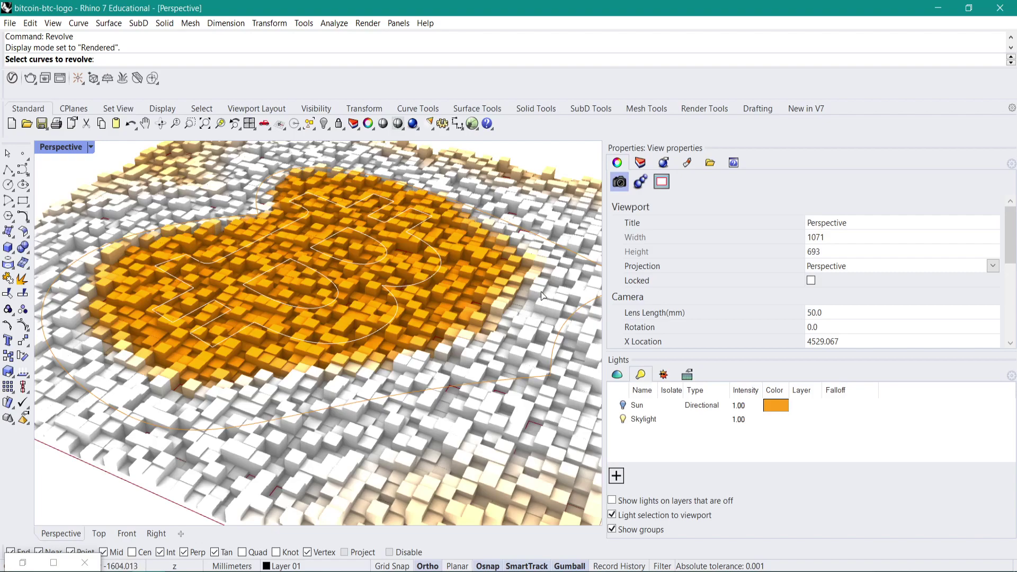
Step: Cancel the pending Revolve command and reopen Grasshopper to review the definition back to the hand-drawn sketch above the Square grid
key("Escape")
type("Grasshopper")
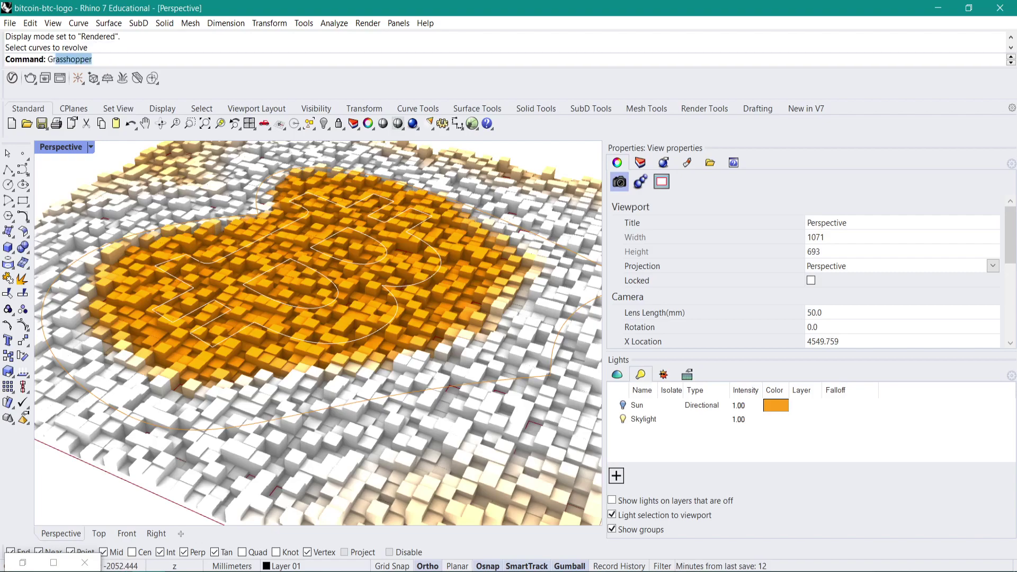
key("Return")
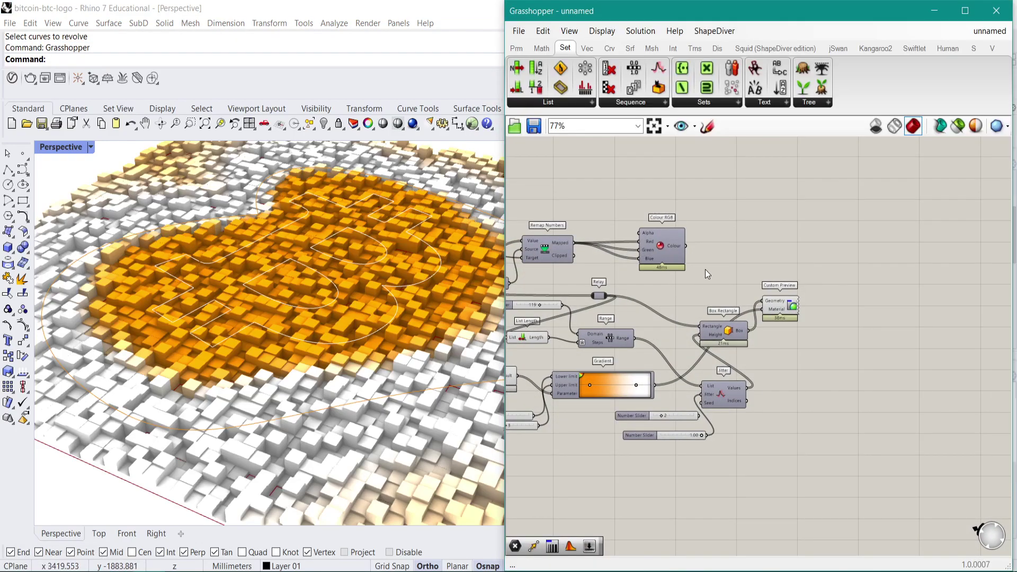
scroll(676, 288, "down", 3)
right_click_drag(675, 288, 942, 274)
scroll(789, 282, "up", 3)
right_click_drag(603, 296, 677, 291)
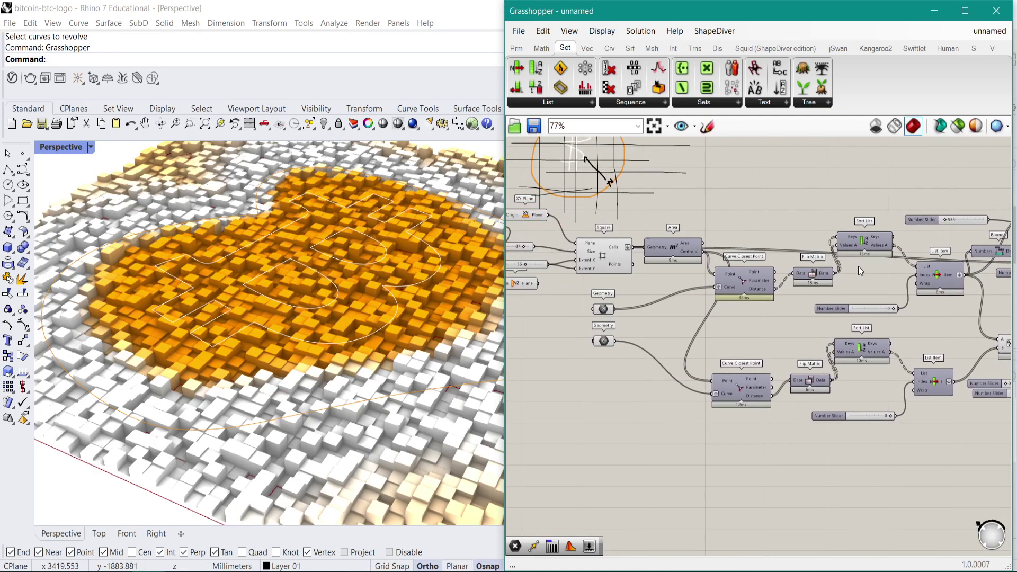
scroll(755, 322, "up", 3)
right_click_drag(636, 230, 672, 355)
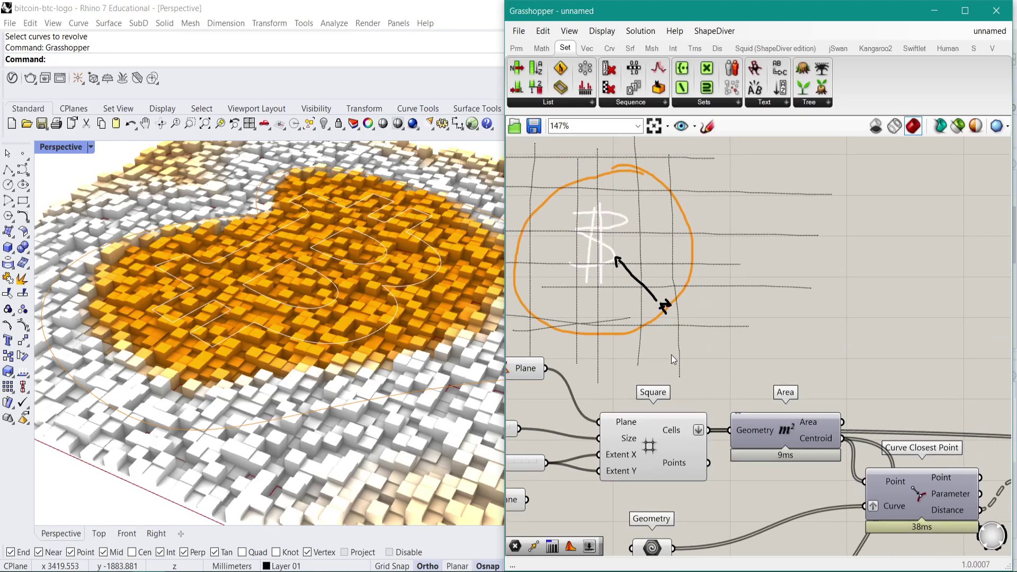